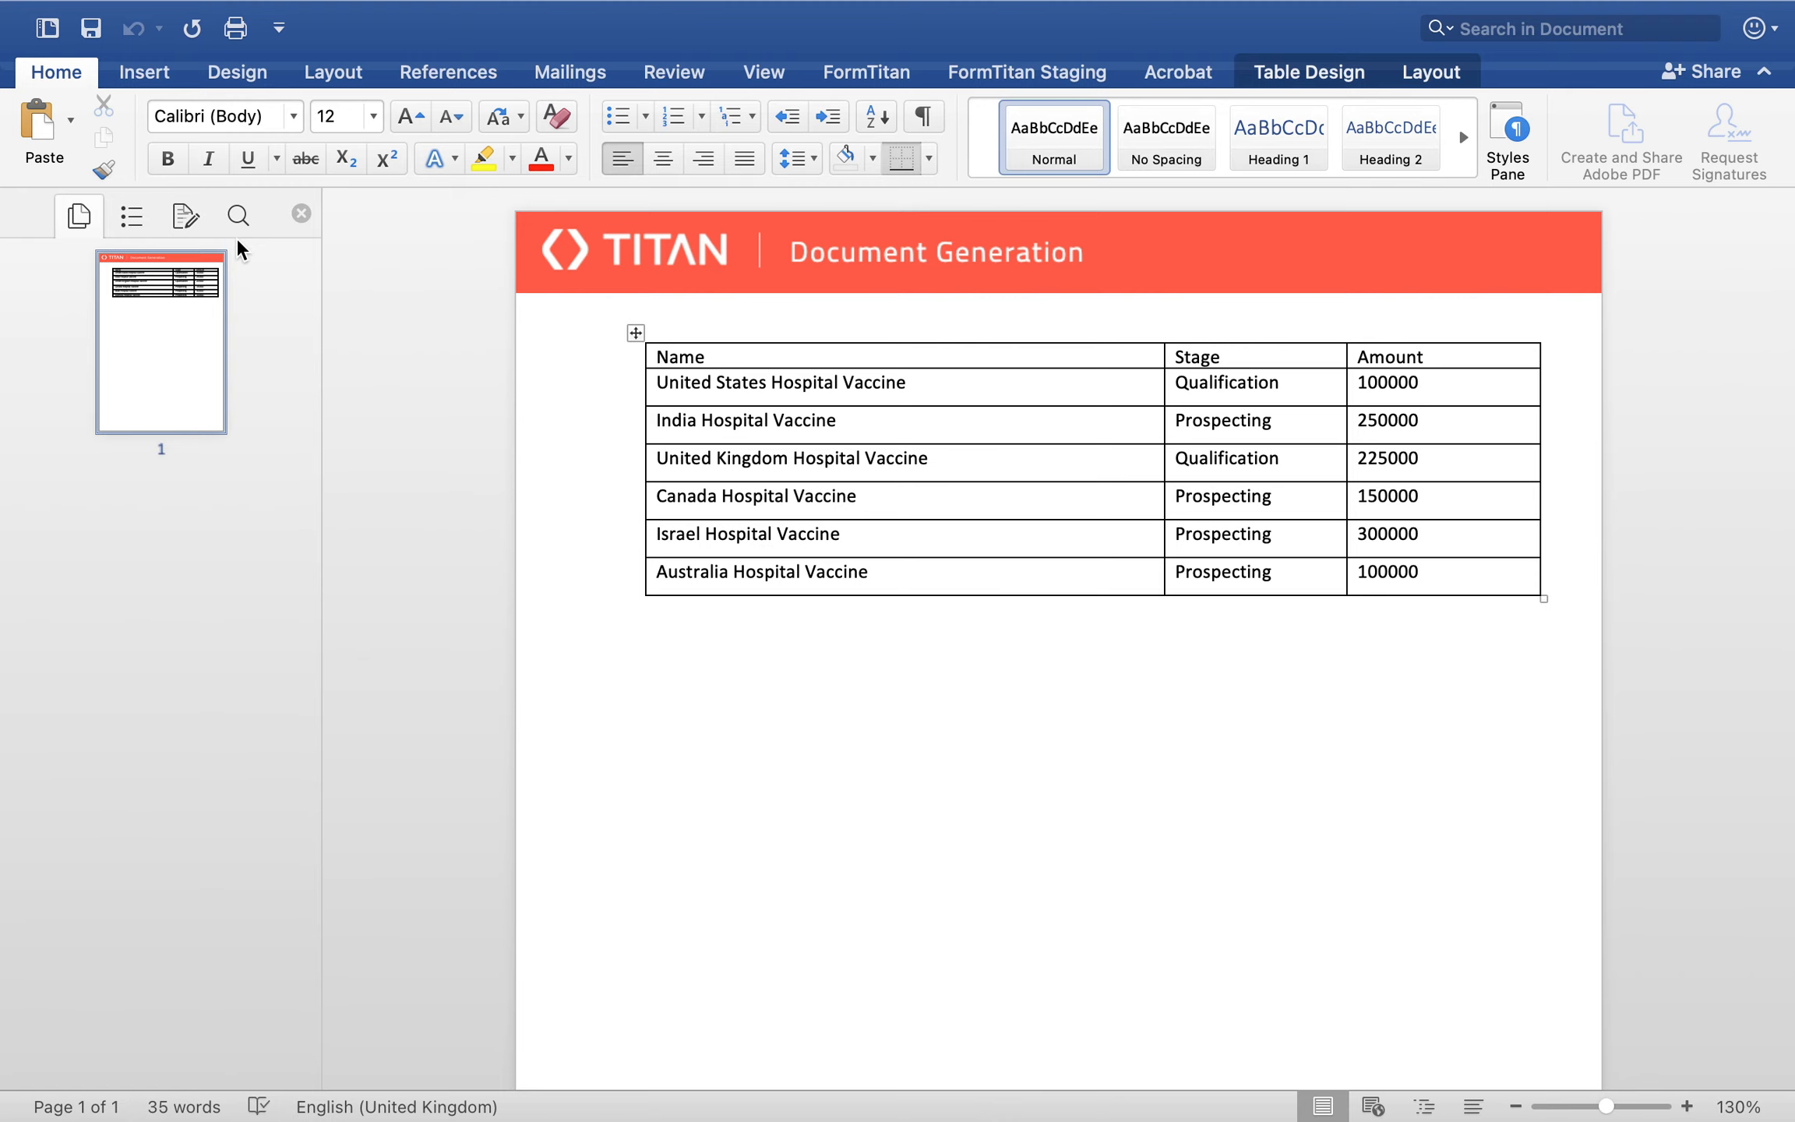
# Step: Close the generated preview document and set up a new template image of type Chart with a height of 400
pyautogui.moveTo(254, 11)
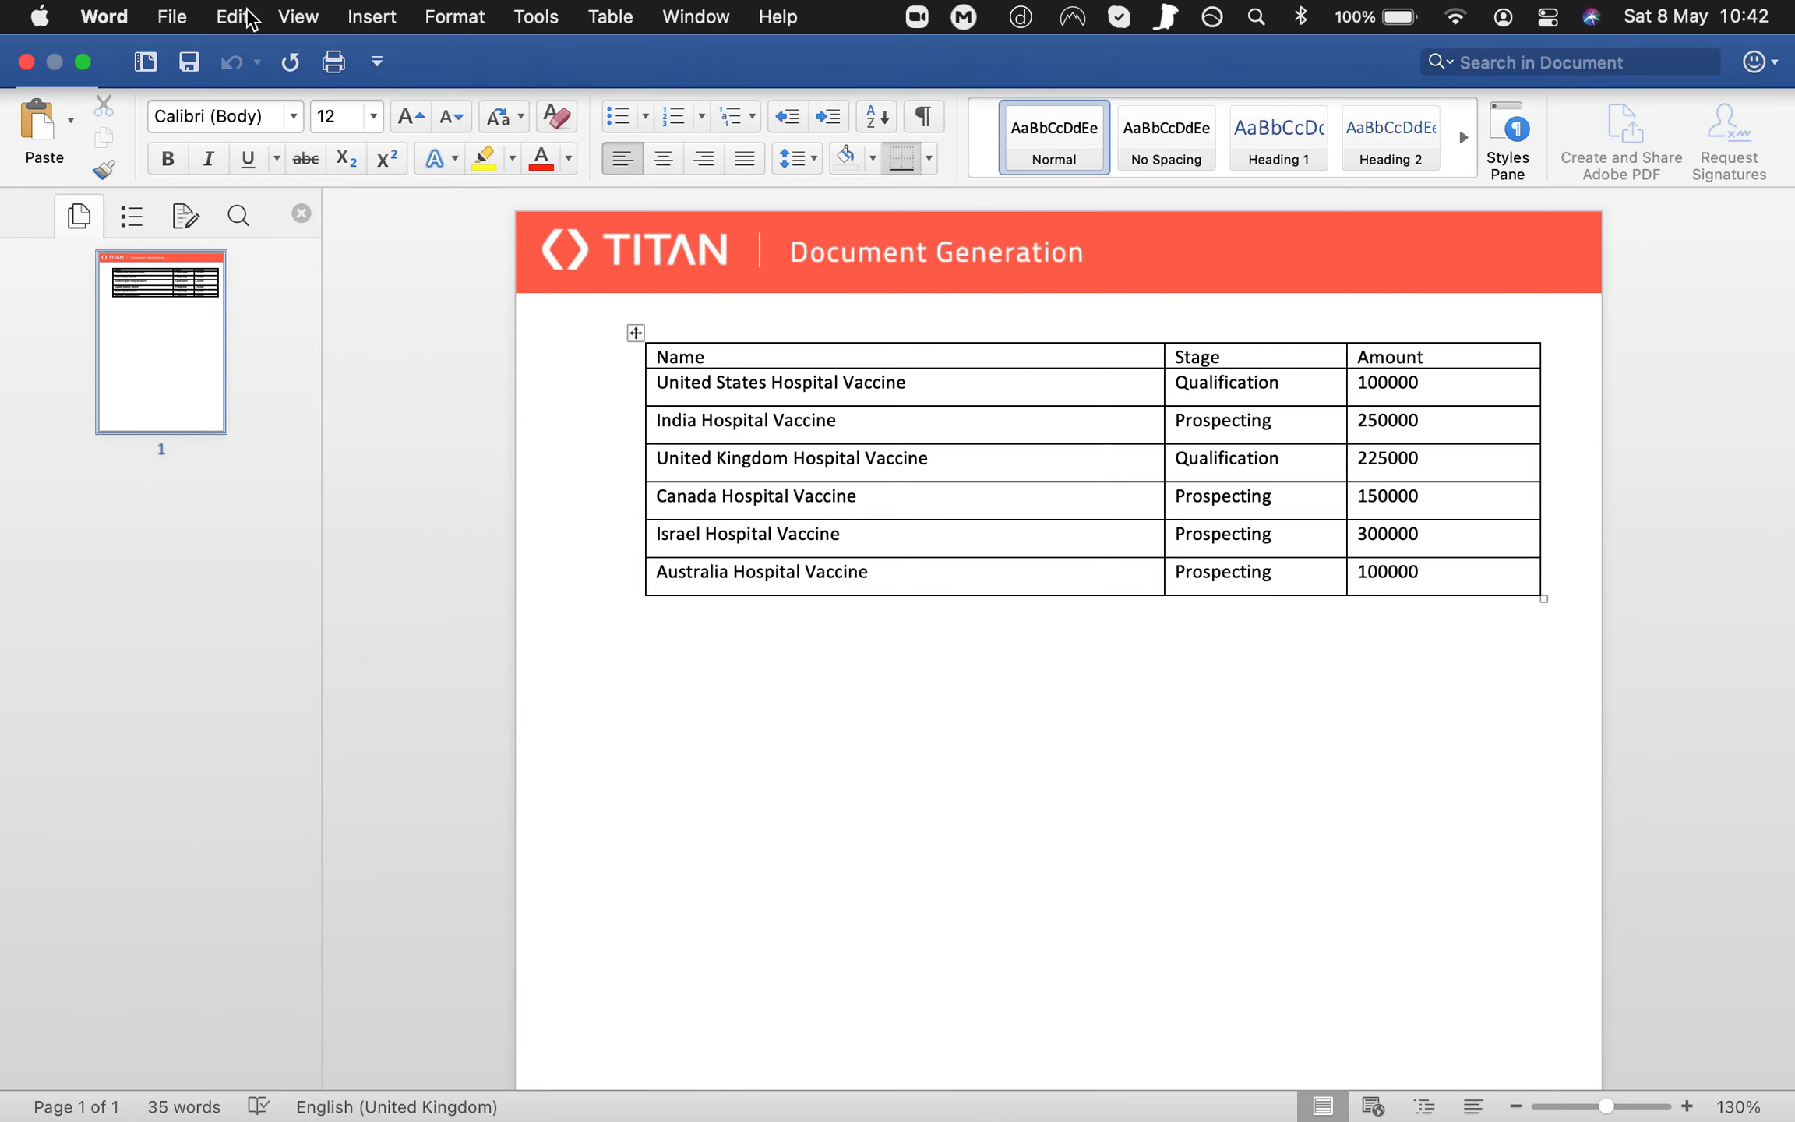
pyautogui.click(25, 62)
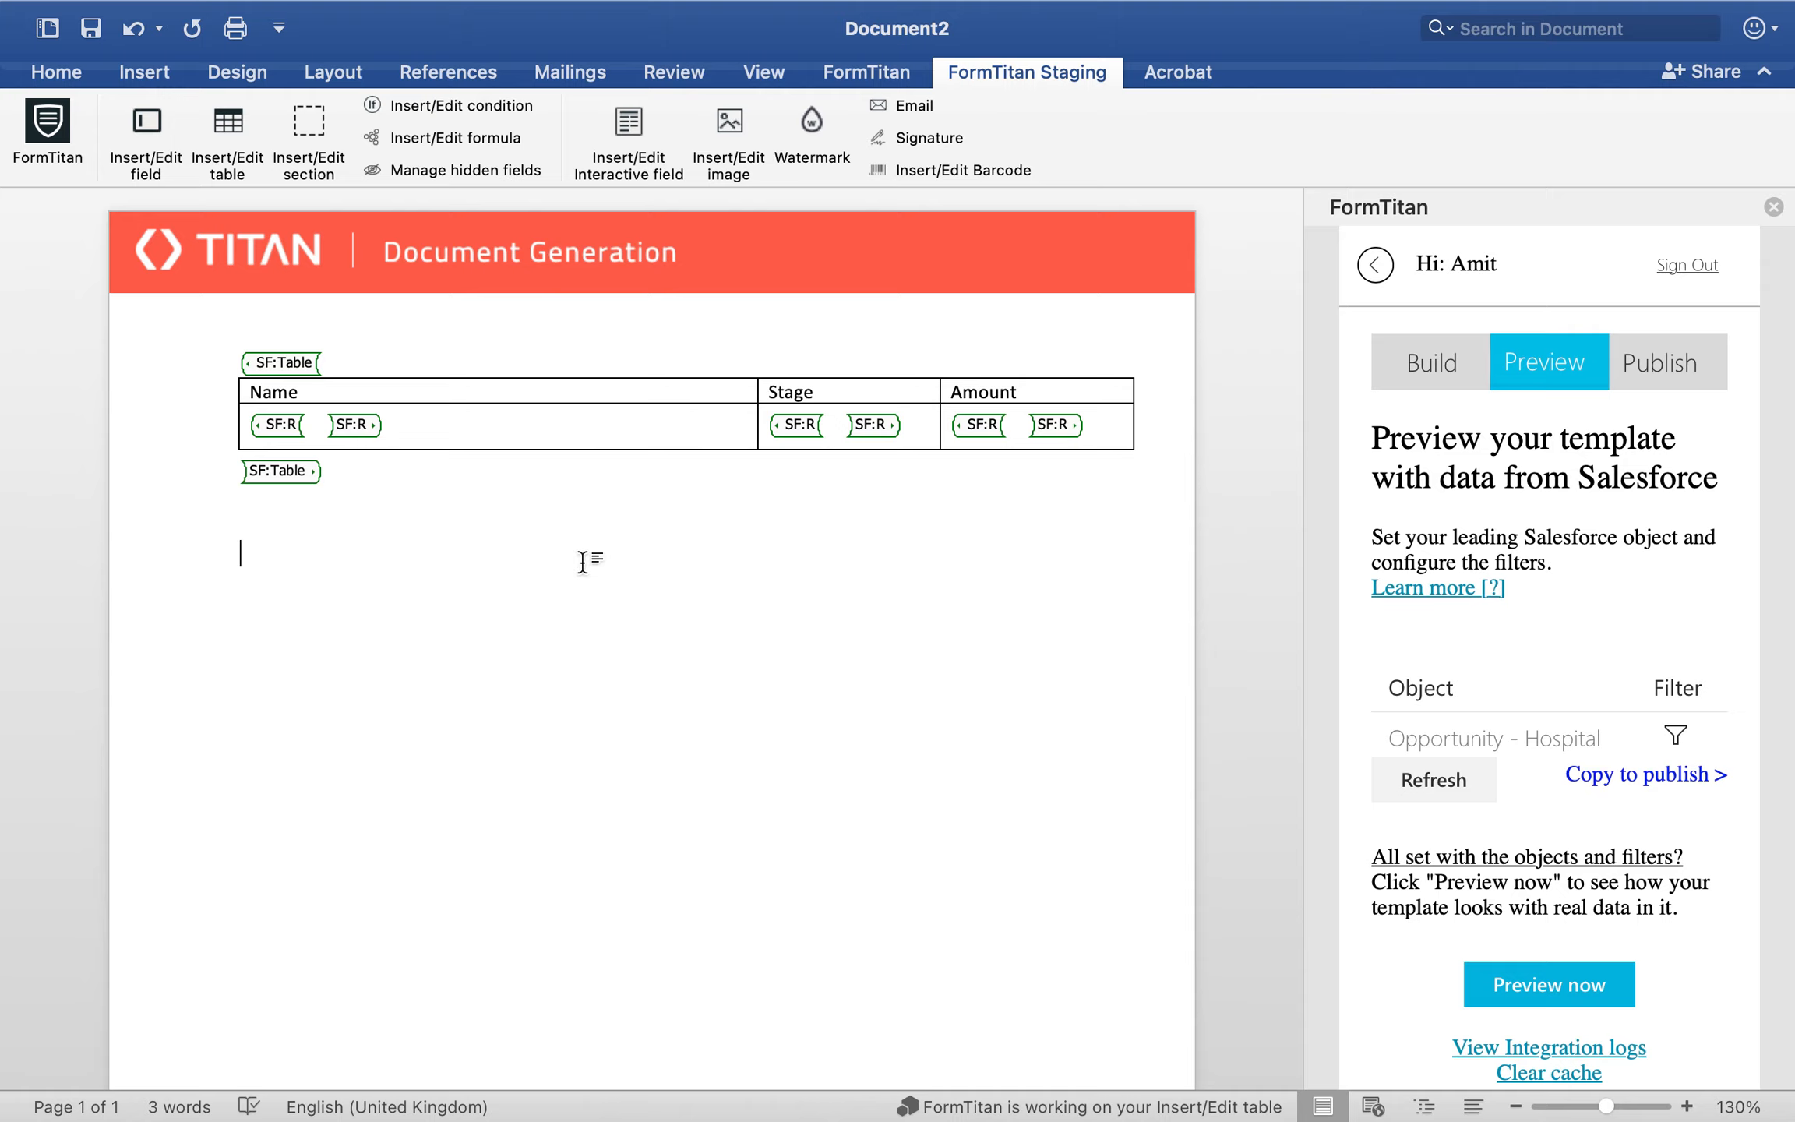
pyautogui.click(726, 137)
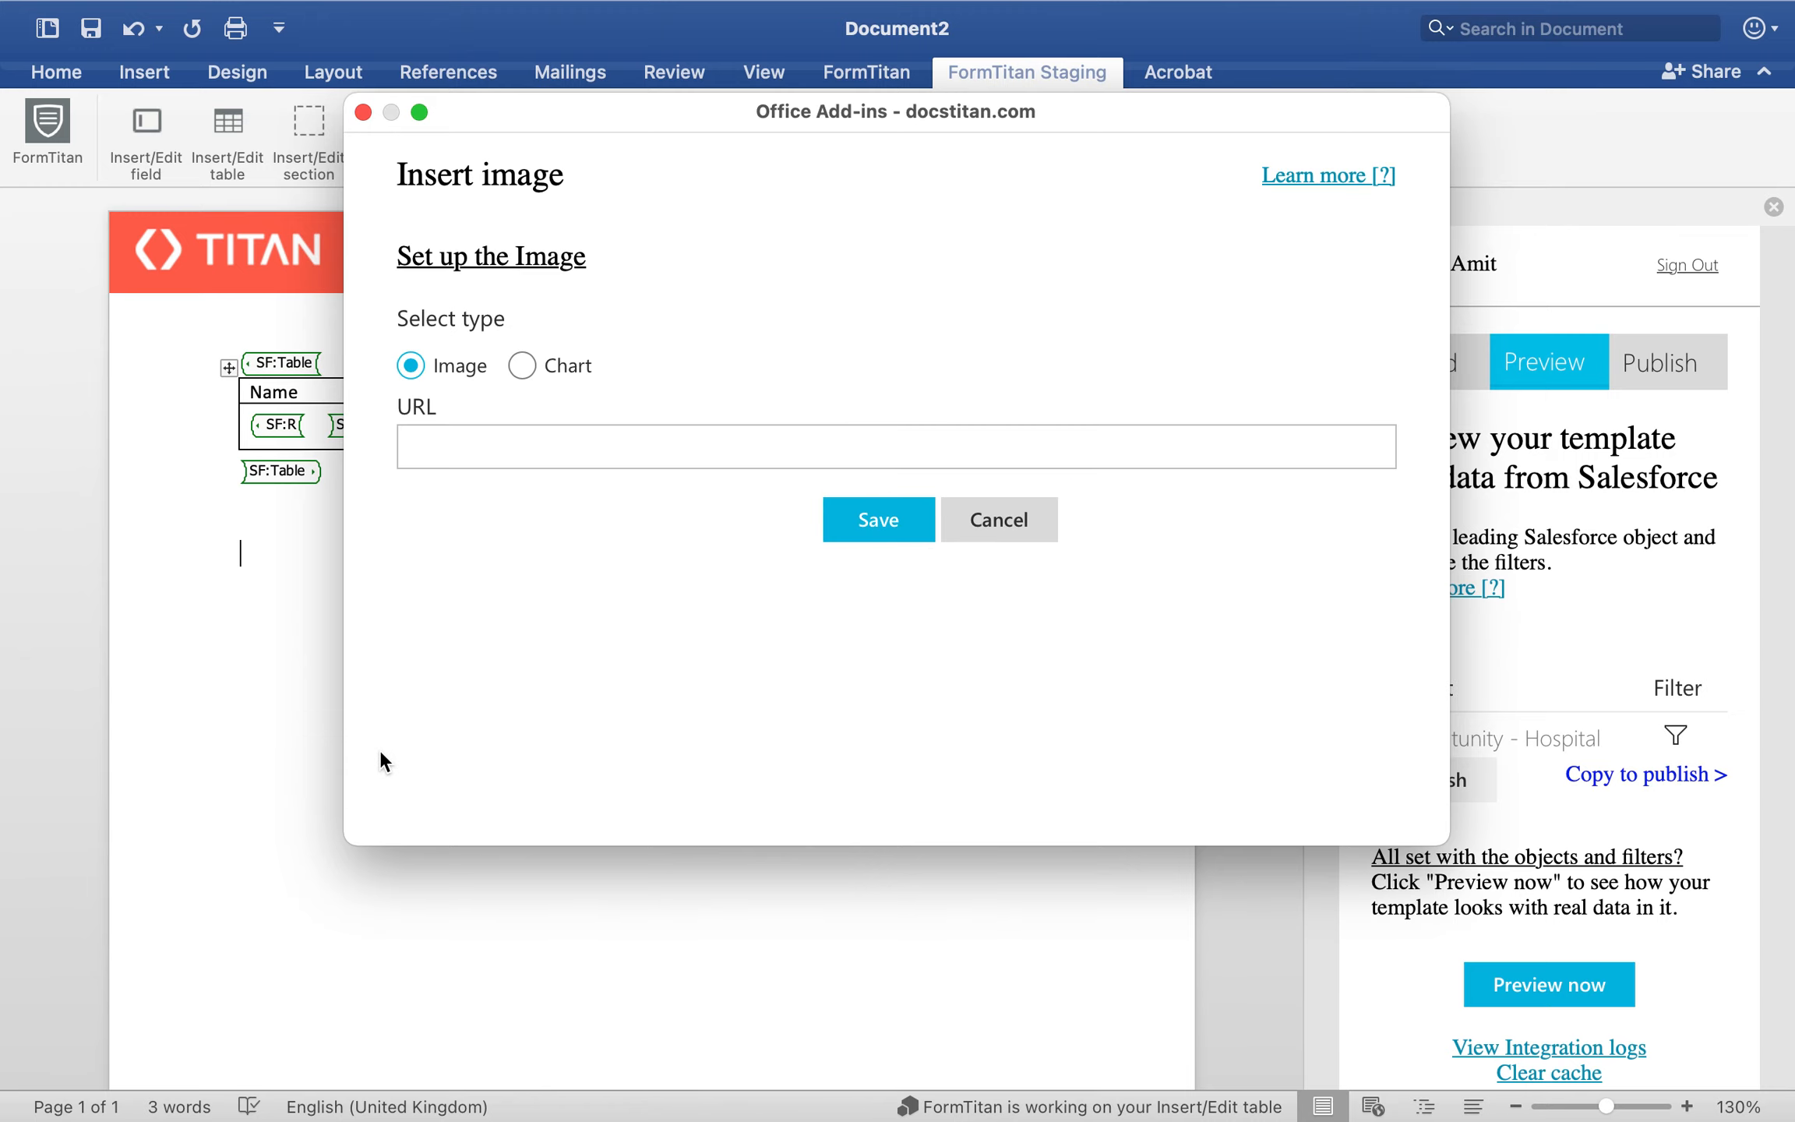
pyautogui.click(522, 366)
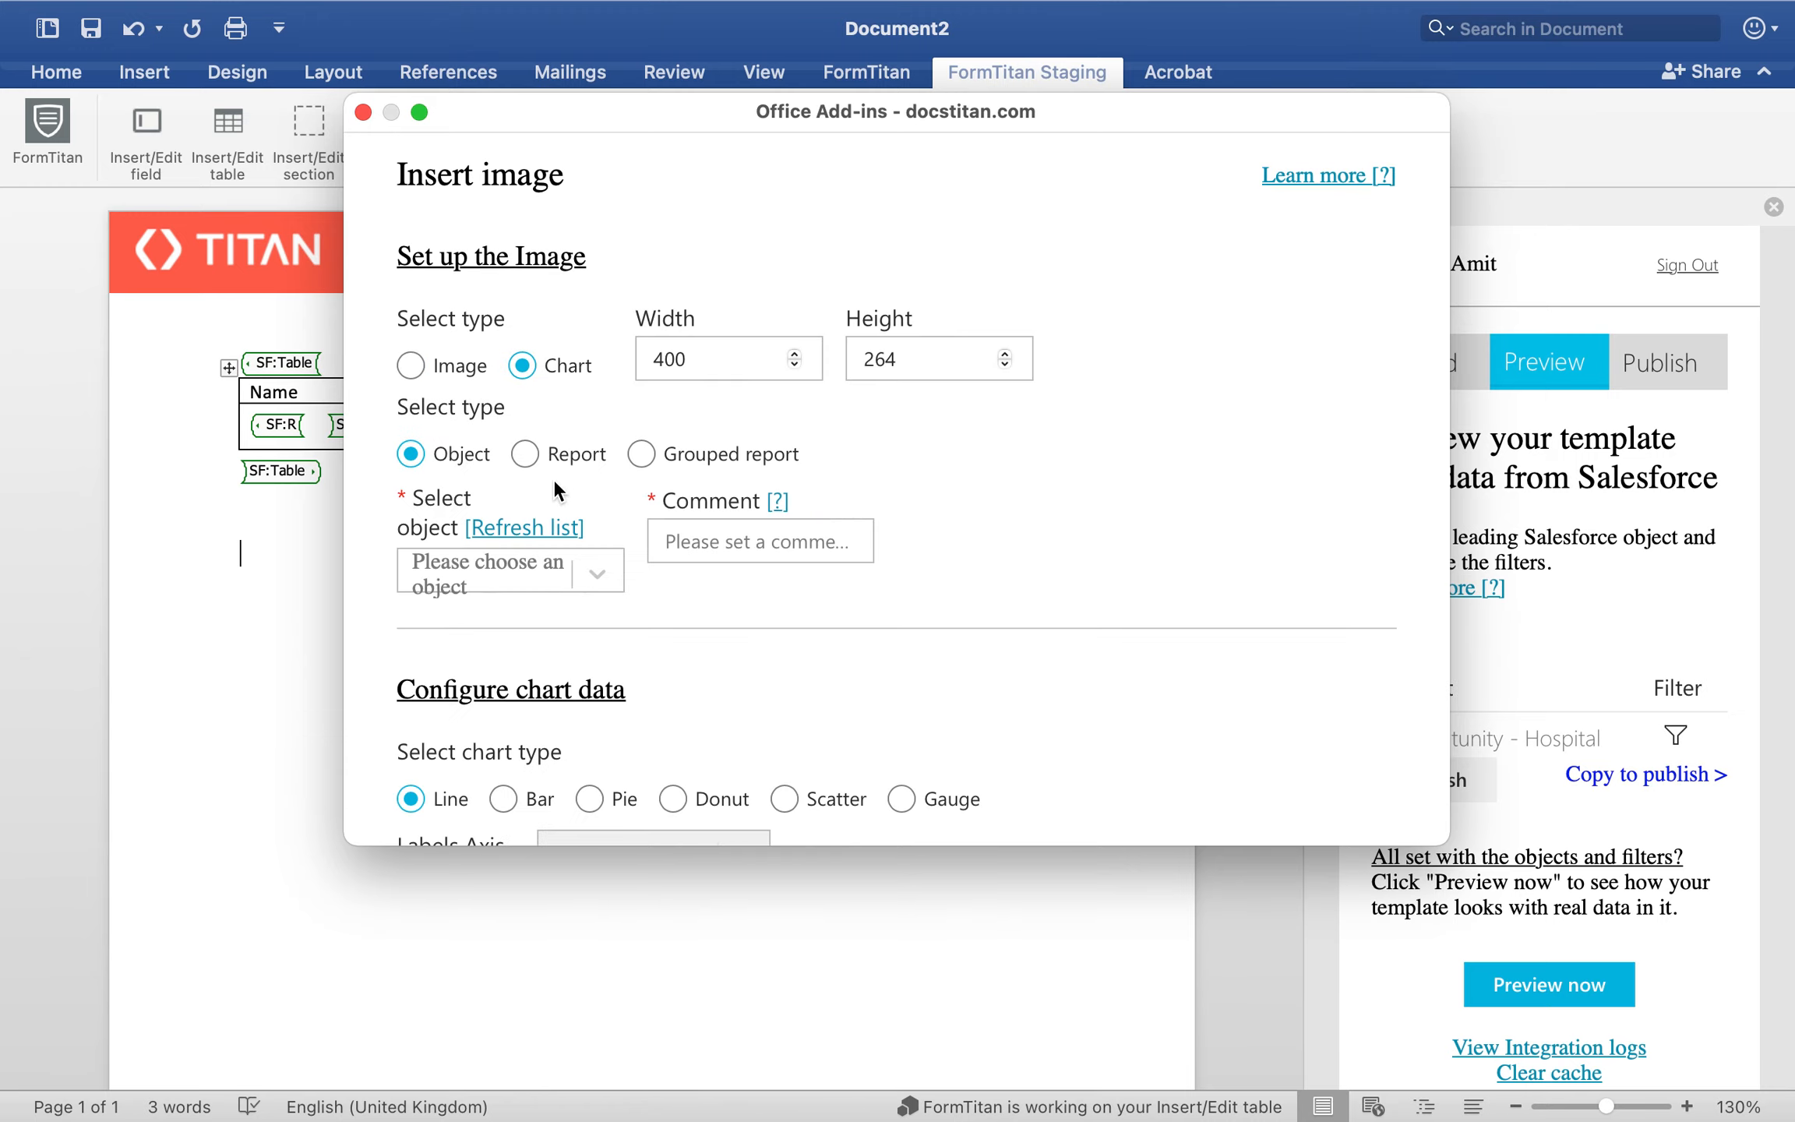
pyautogui.scroll(-2, 552, 478)
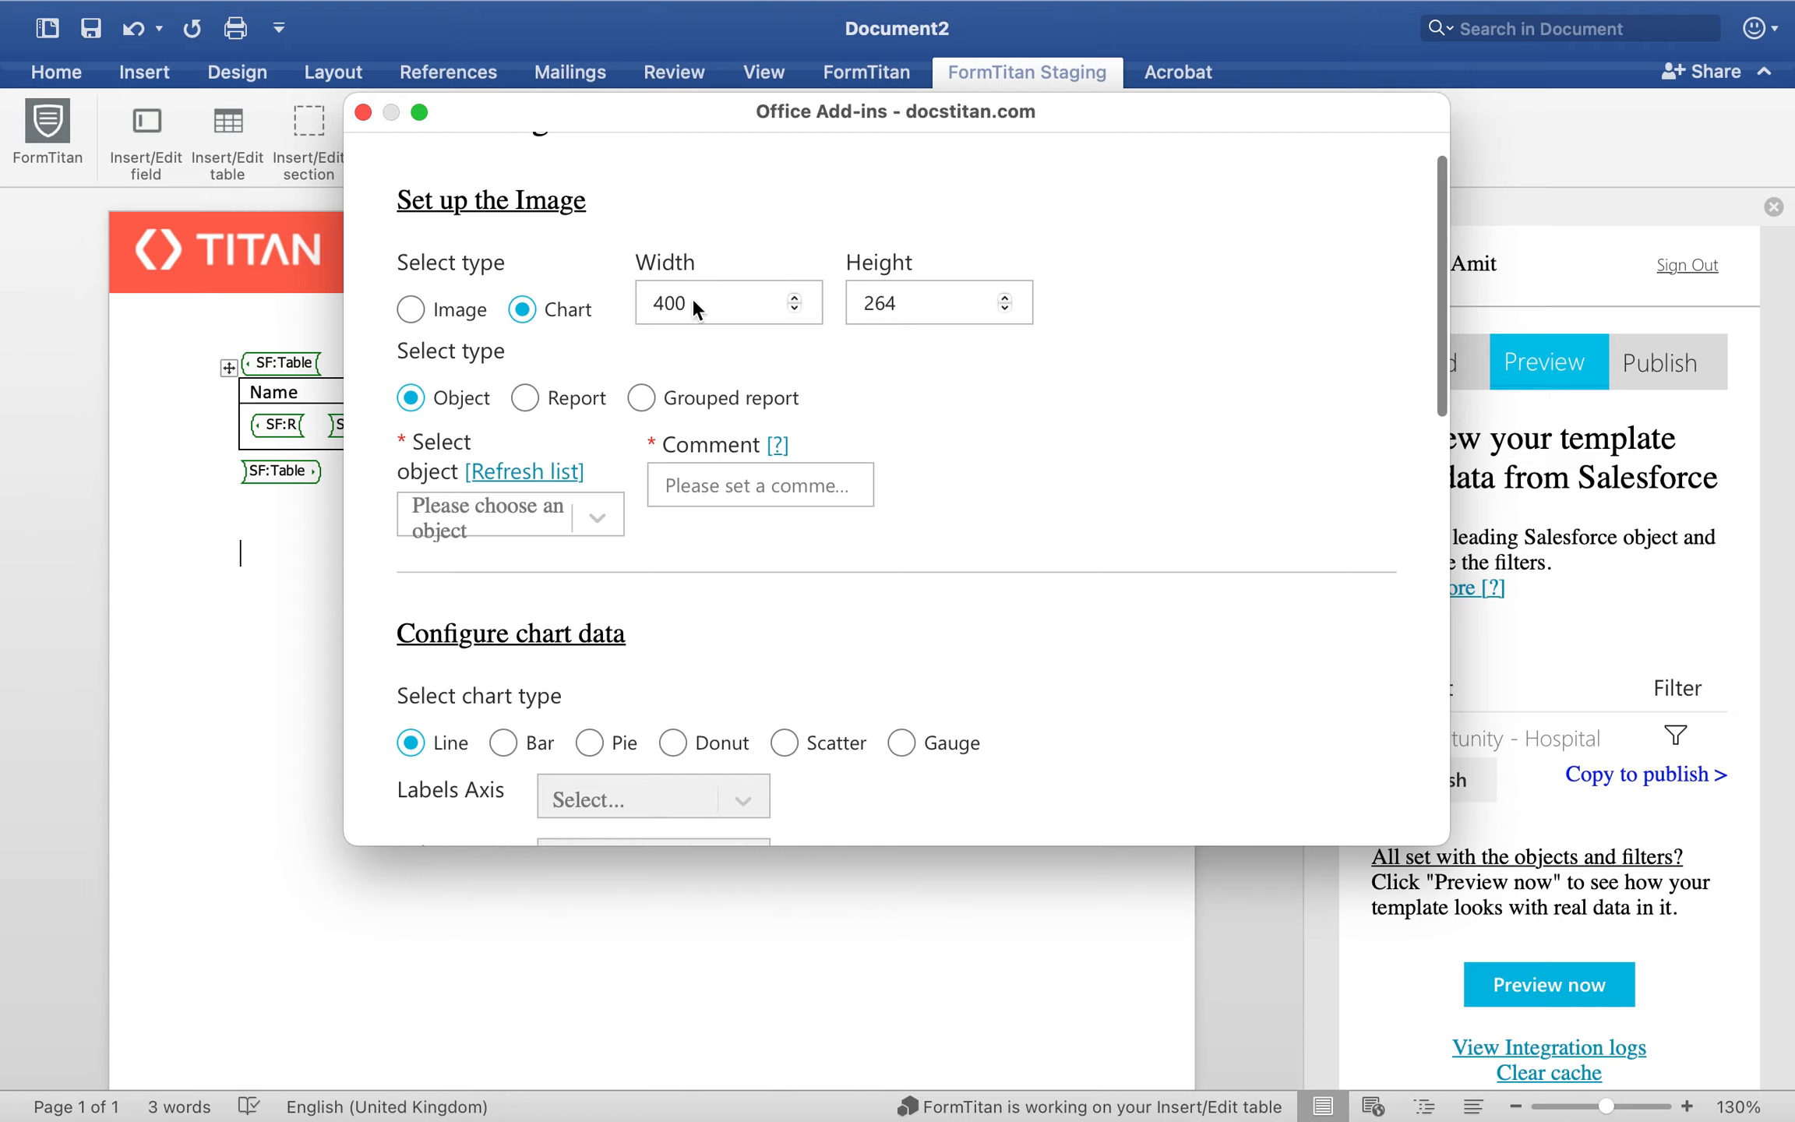
pyautogui.moveTo(920, 304); pyautogui.dragTo(837, 300)
pyautogui.write('400')
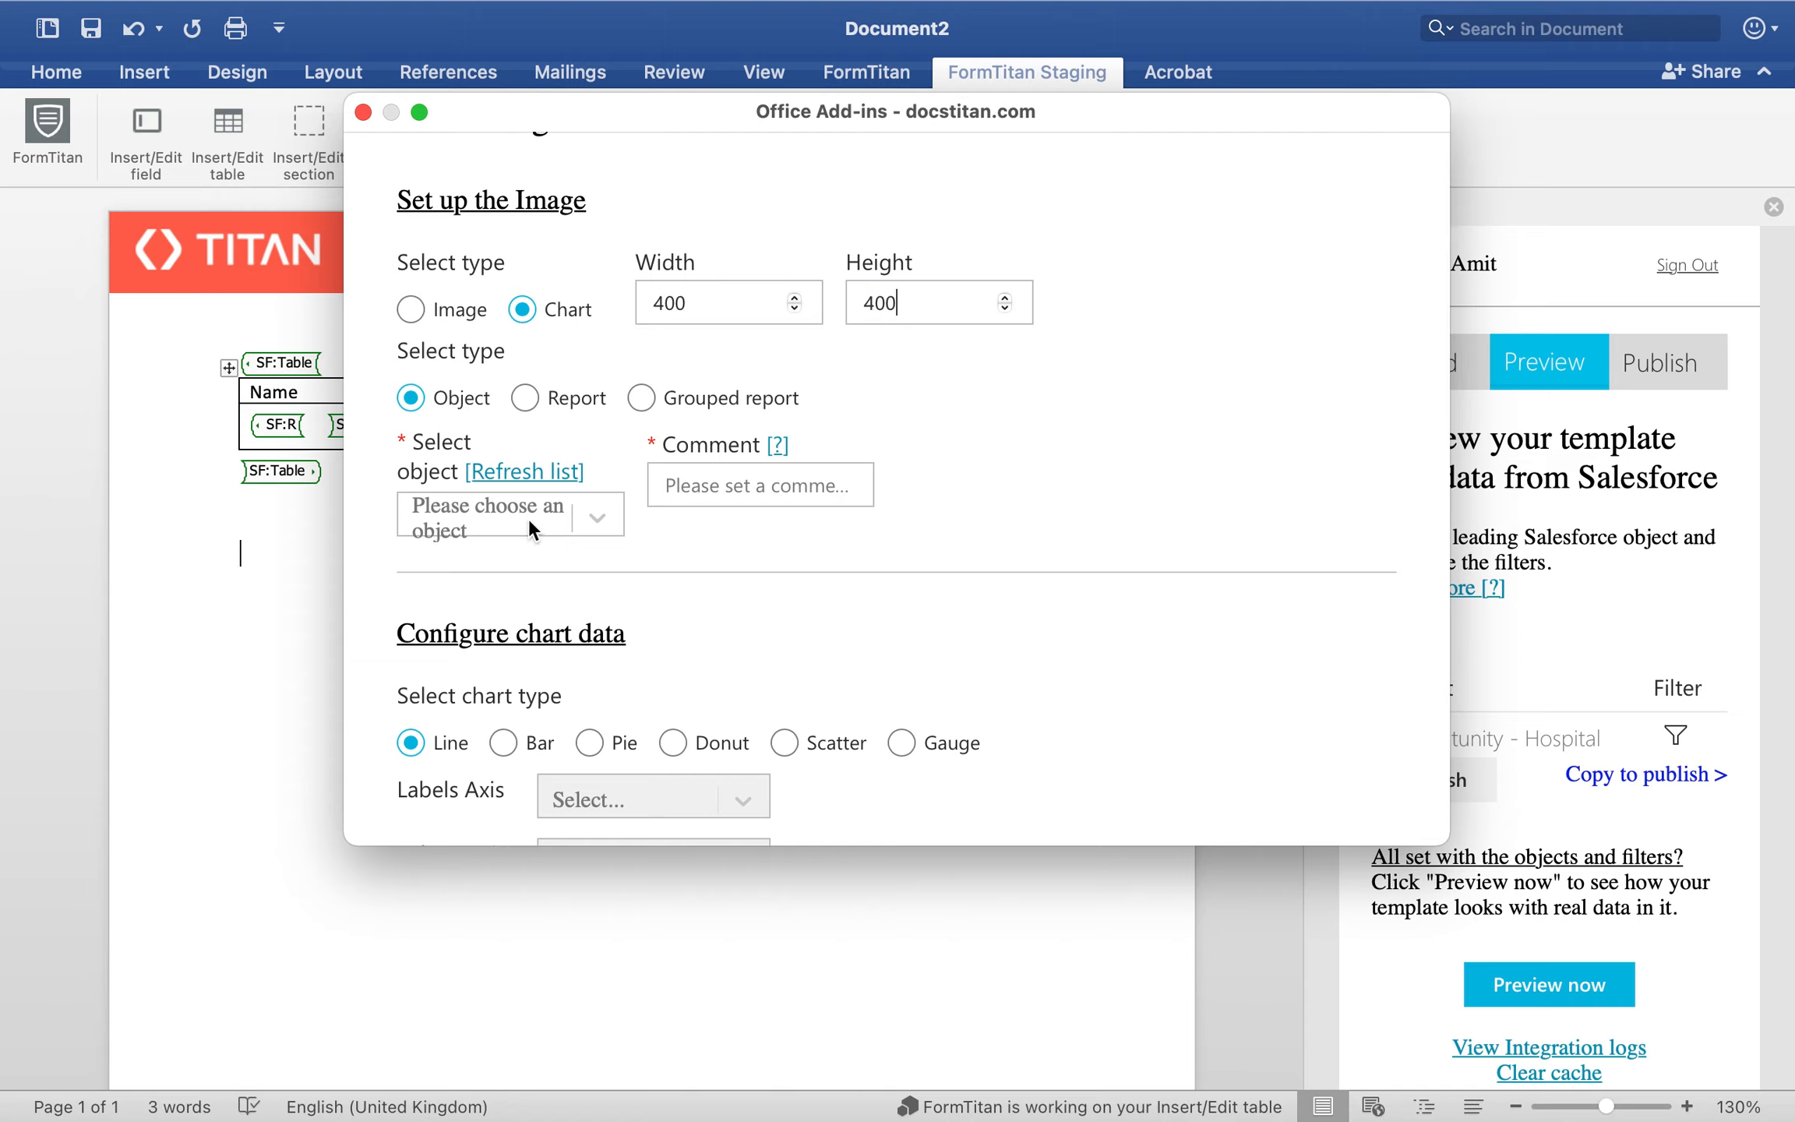
# Step: Base the chart on the Opportunity object and enter "Chart" as its comment
pyautogui.click(529, 517)
pyautogui.write('oppor')
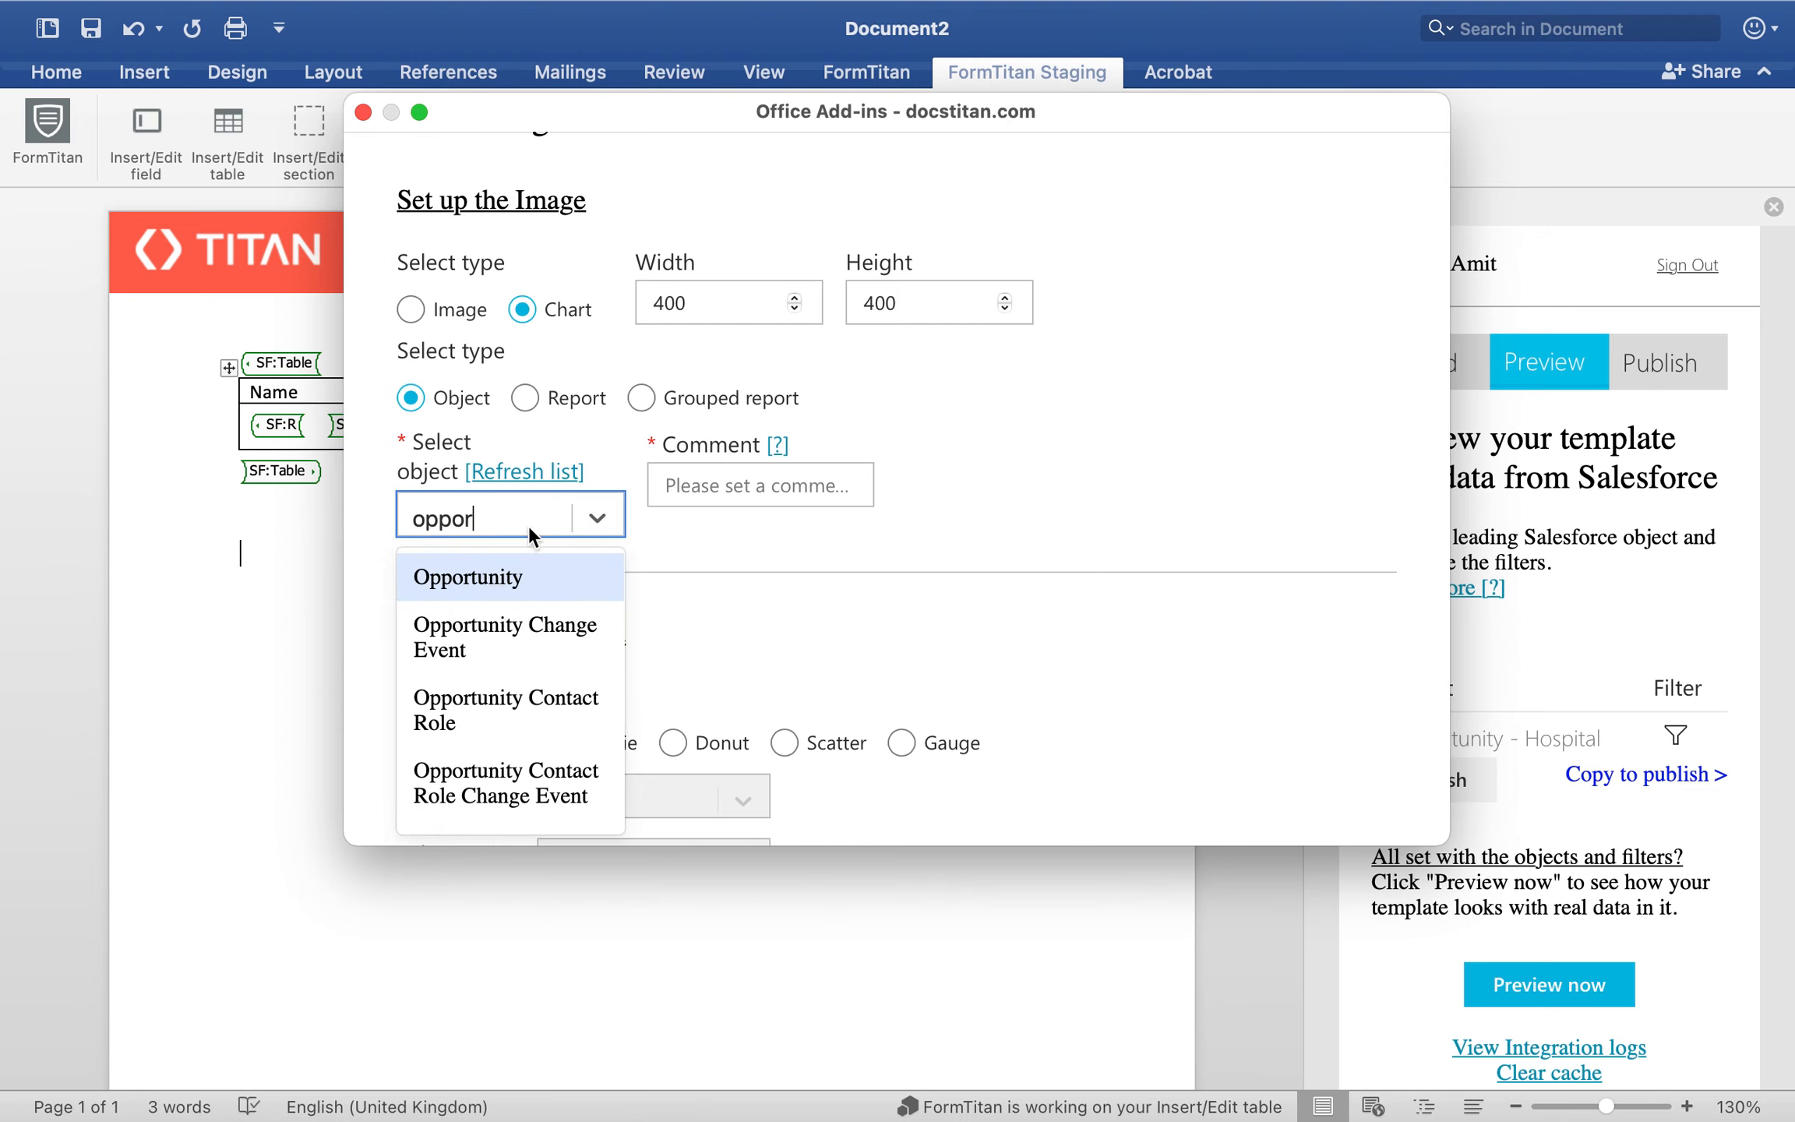
pyautogui.click(528, 572)
pyautogui.click(771, 486)
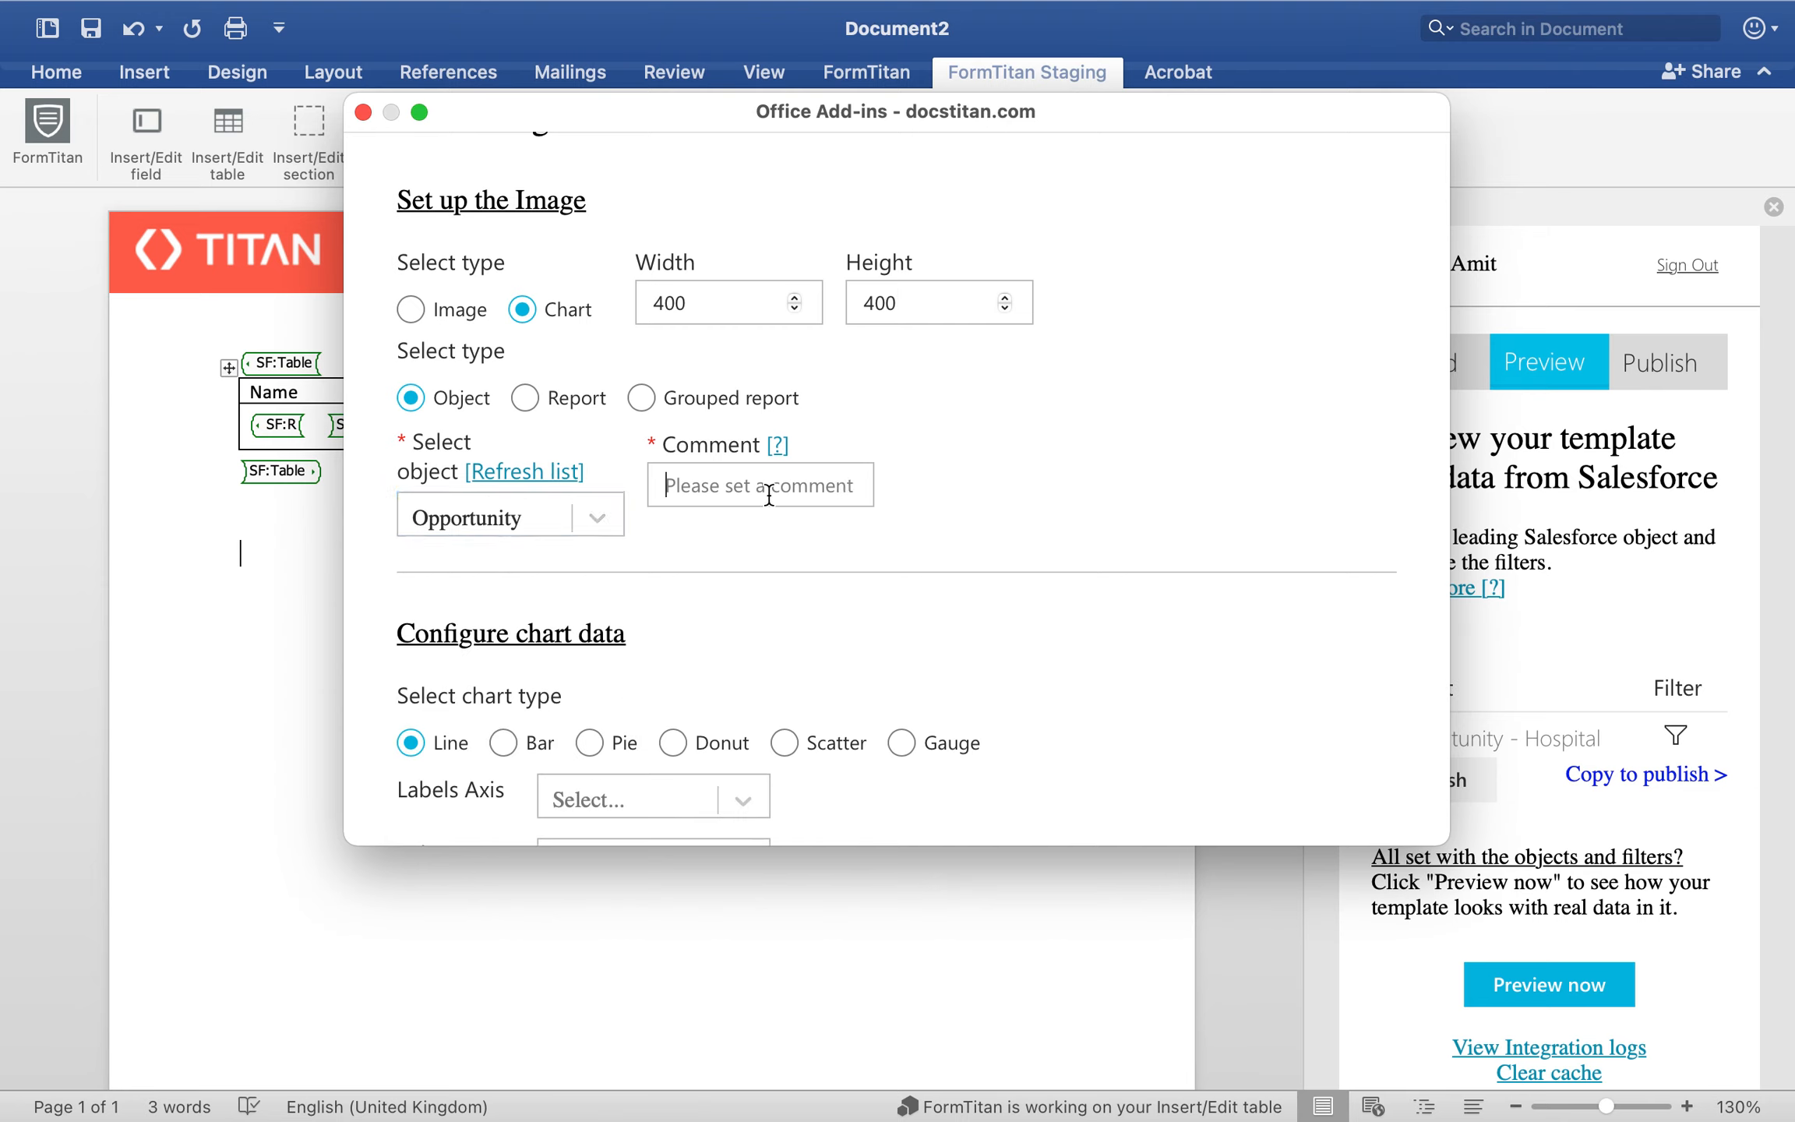
pyautogui.write('Line Cha')
pyautogui.write('rt')
pyautogui.press('super+a')
pyautogui.press('BackSpace')
pyautogui.write('Chra')
pyautogui.press('BackSpace')
pyautogui.press('BackSpace')
pyautogui.write('art')
# Step: Use Opportunity ID as the labels axis of the line chart
pyautogui.scroll(-2, 761, 593)
pyautogui.scroll(-6, 760, 593)
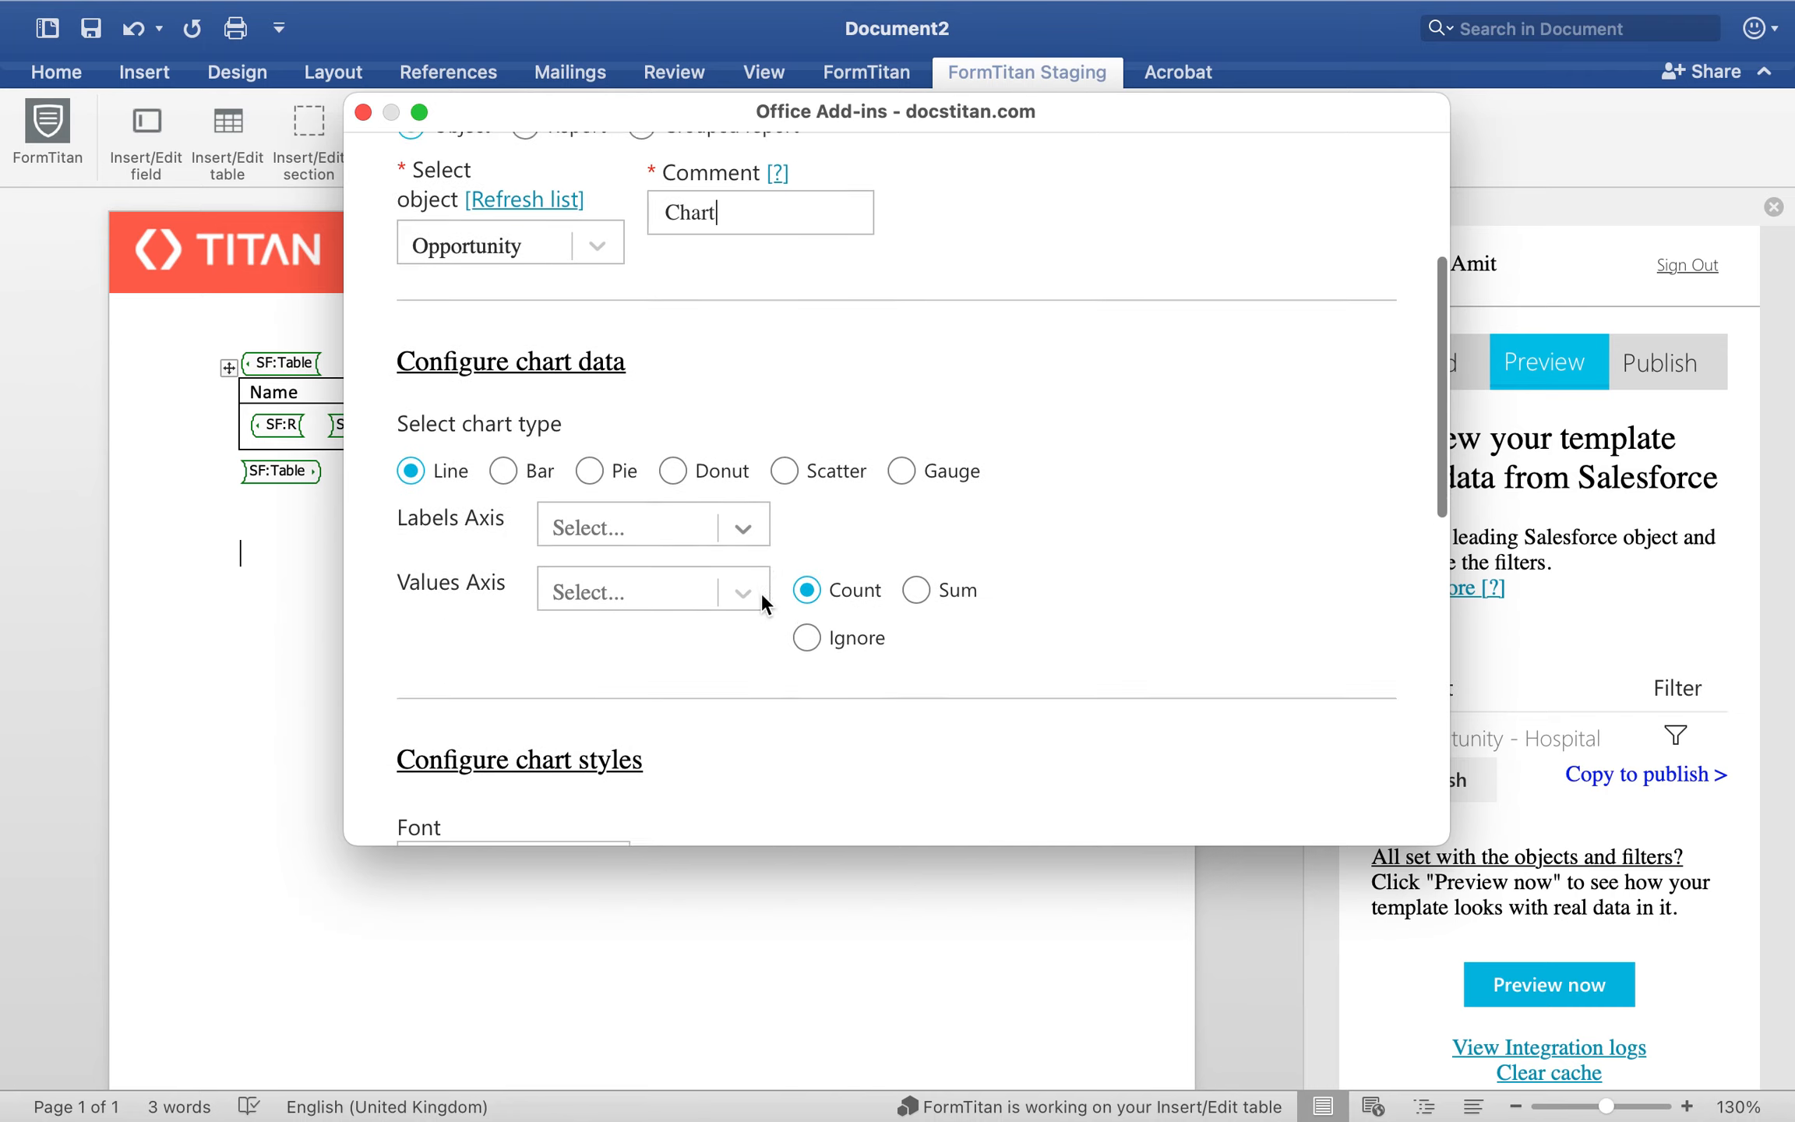
pyautogui.click(676, 507)
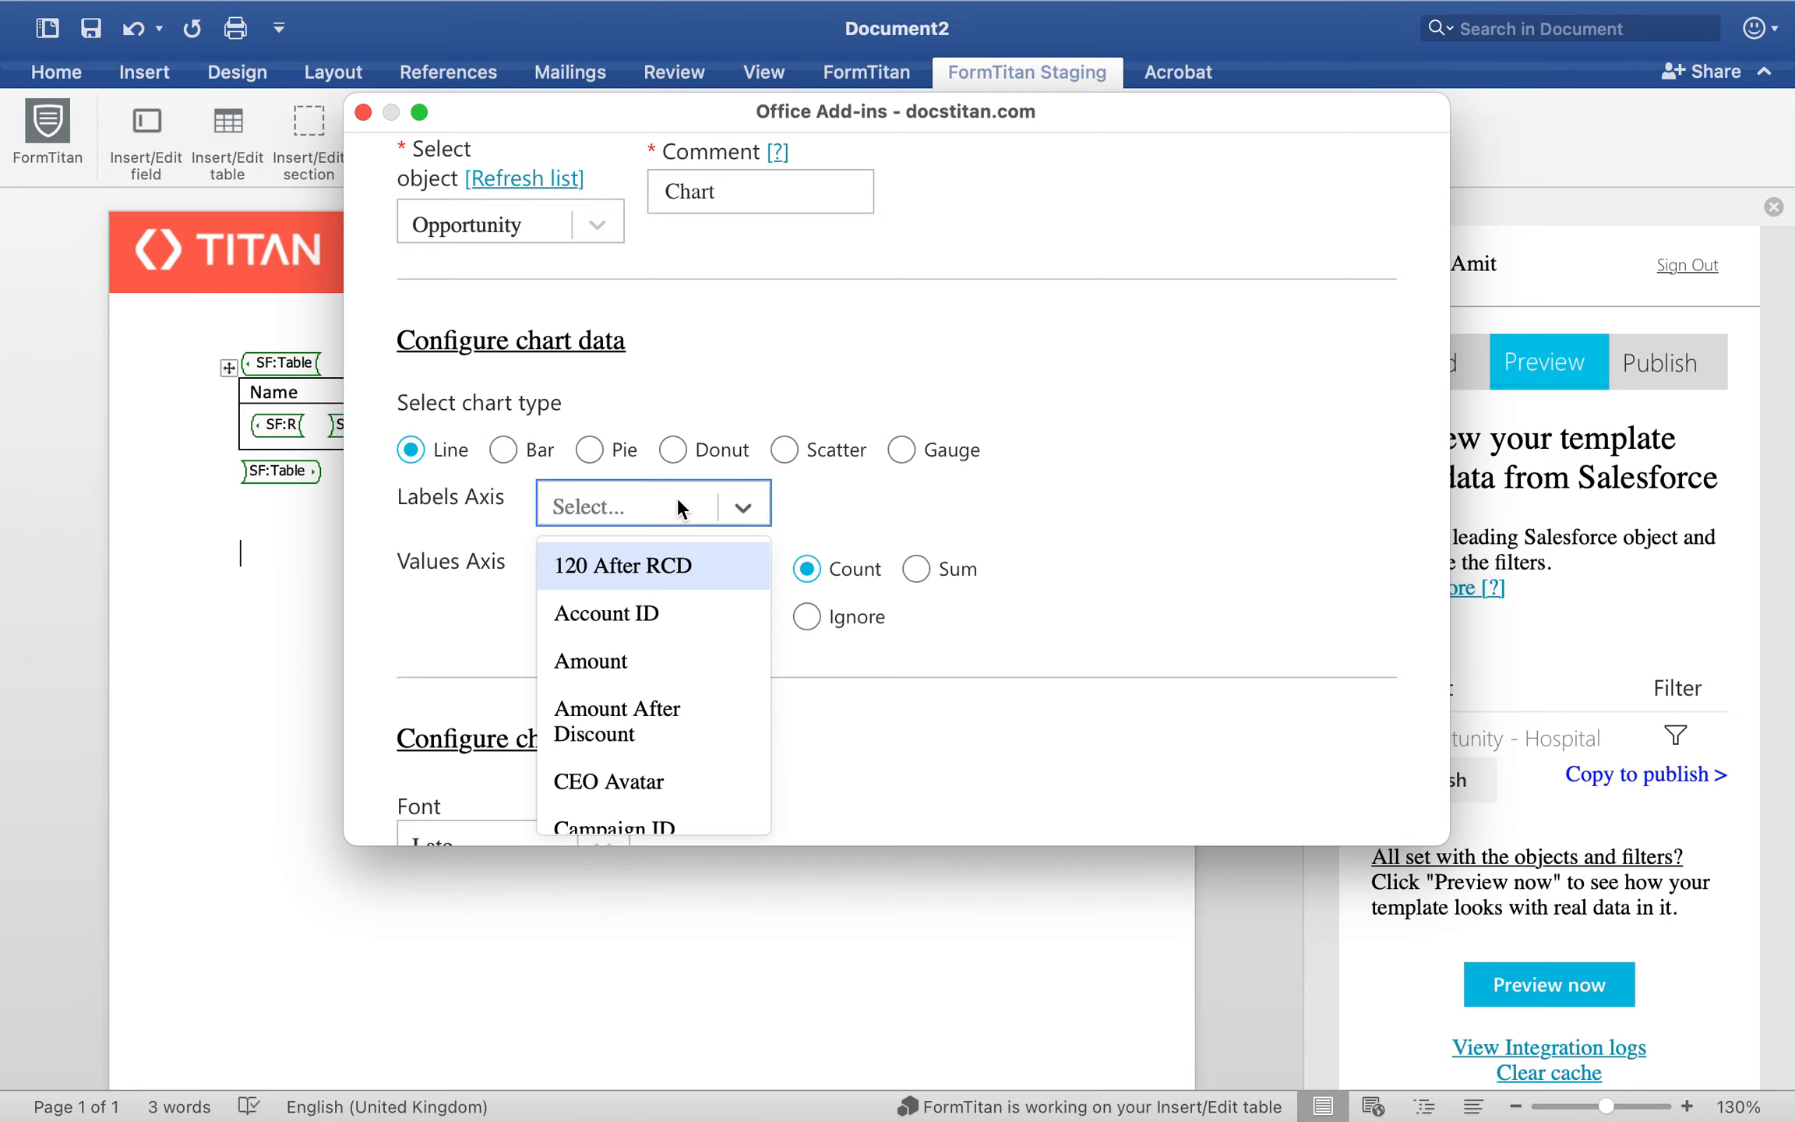
pyautogui.write('opp')
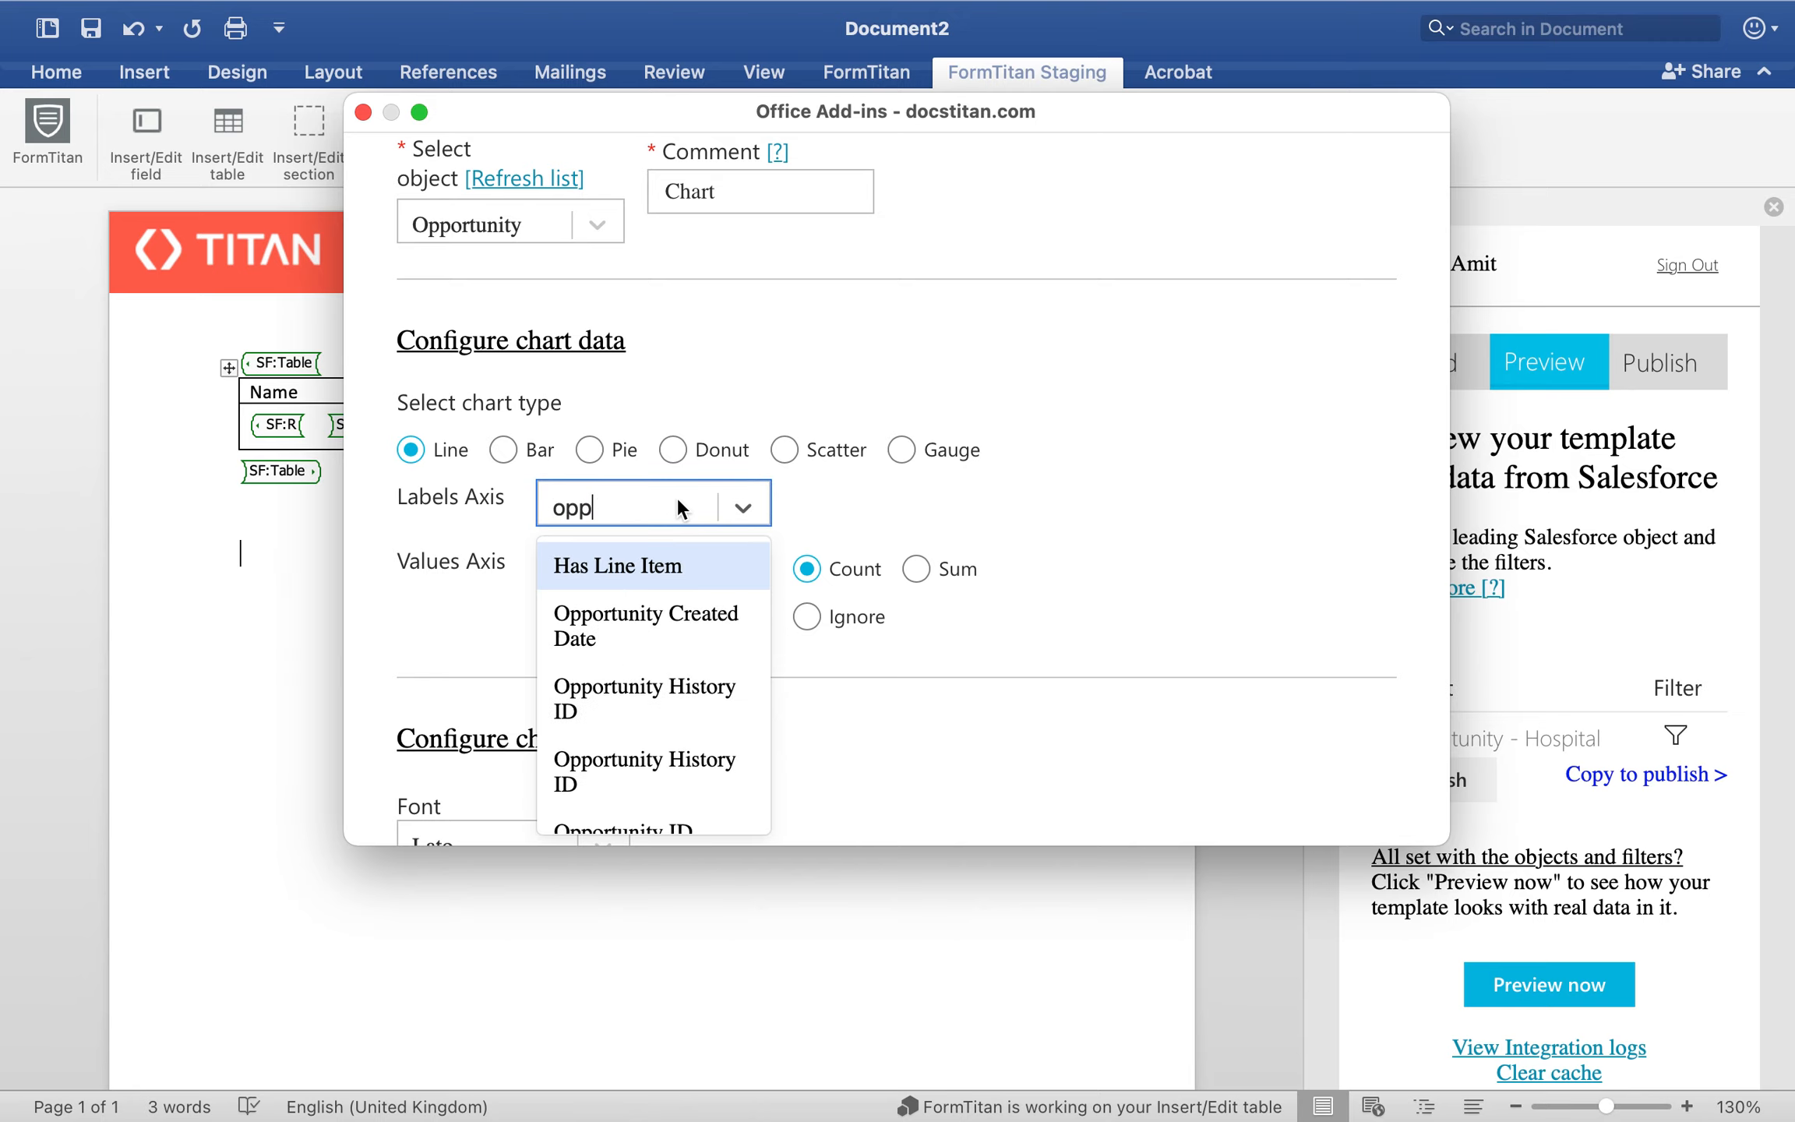
pyautogui.scroll(-2, 665, 677)
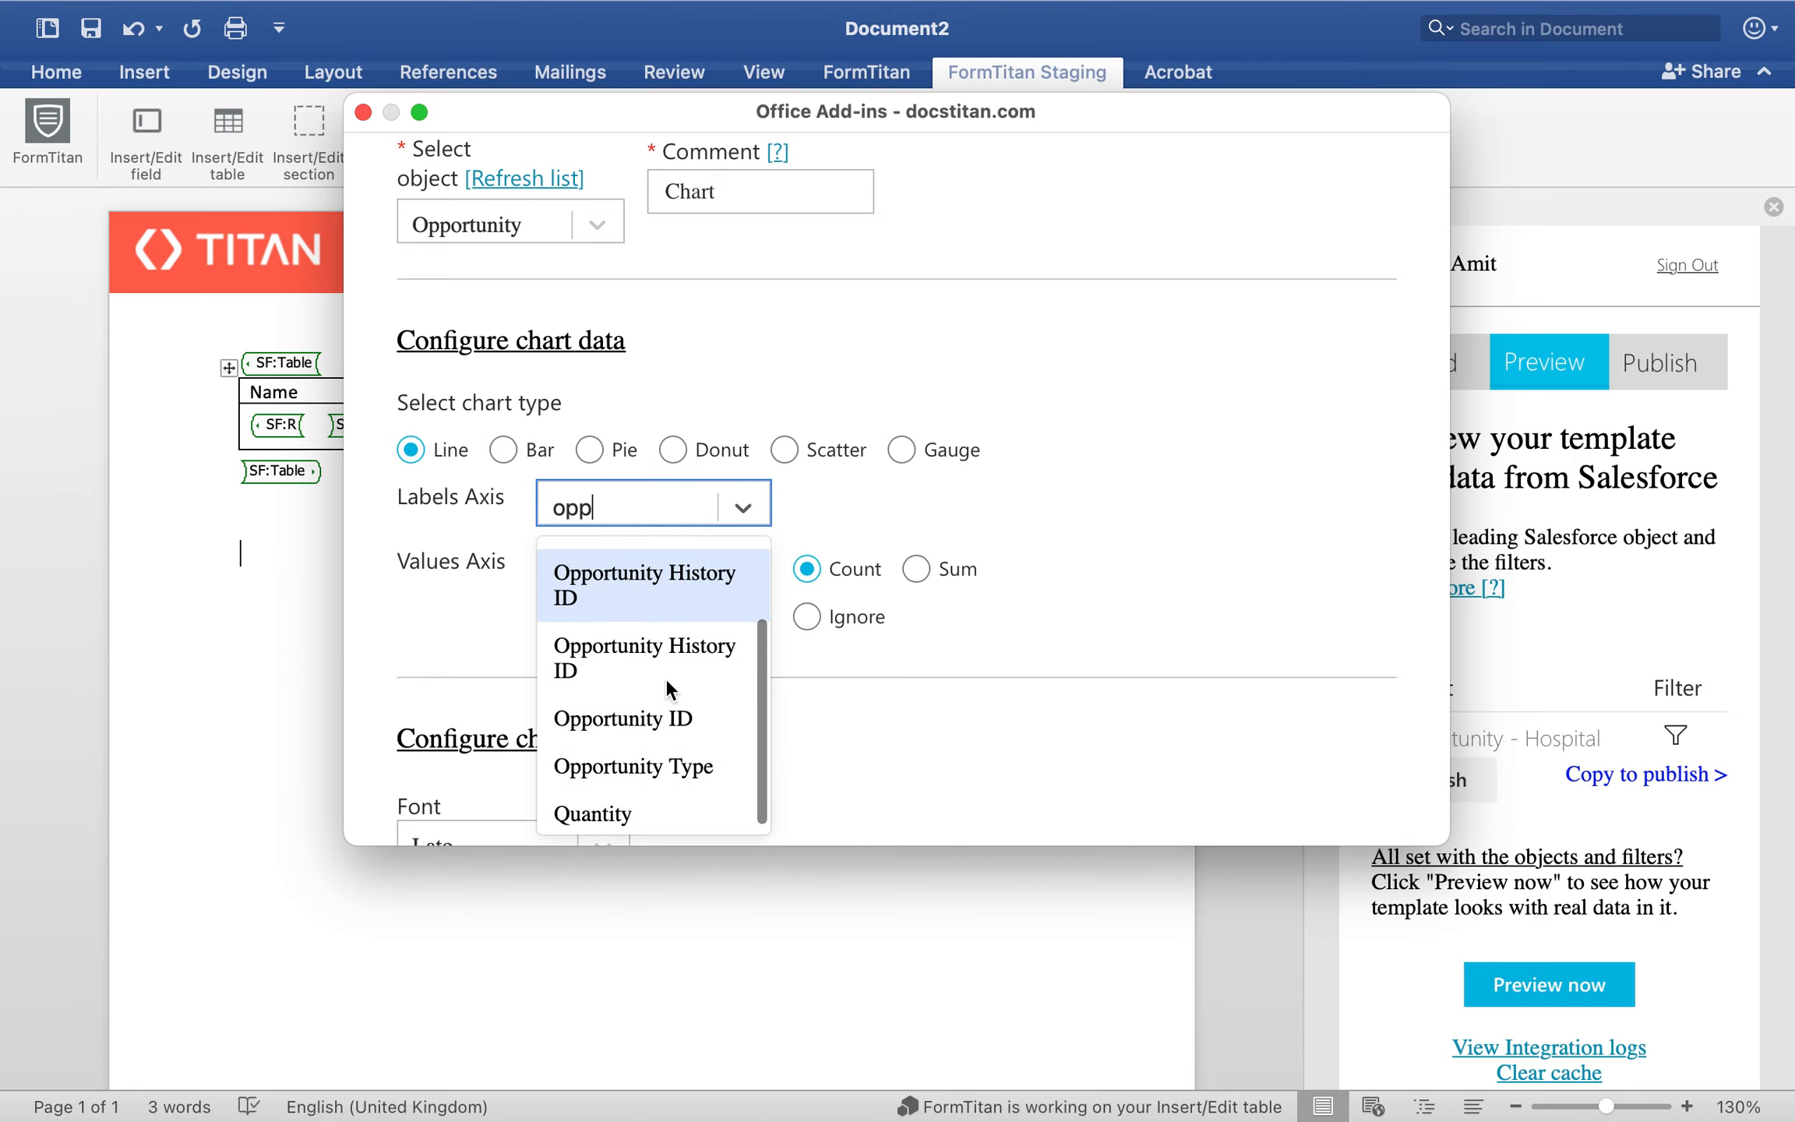
pyautogui.click(640, 718)
# Step: Use Amount as the values axis of the chart, aggregated by Count
pyautogui.click(651, 553)
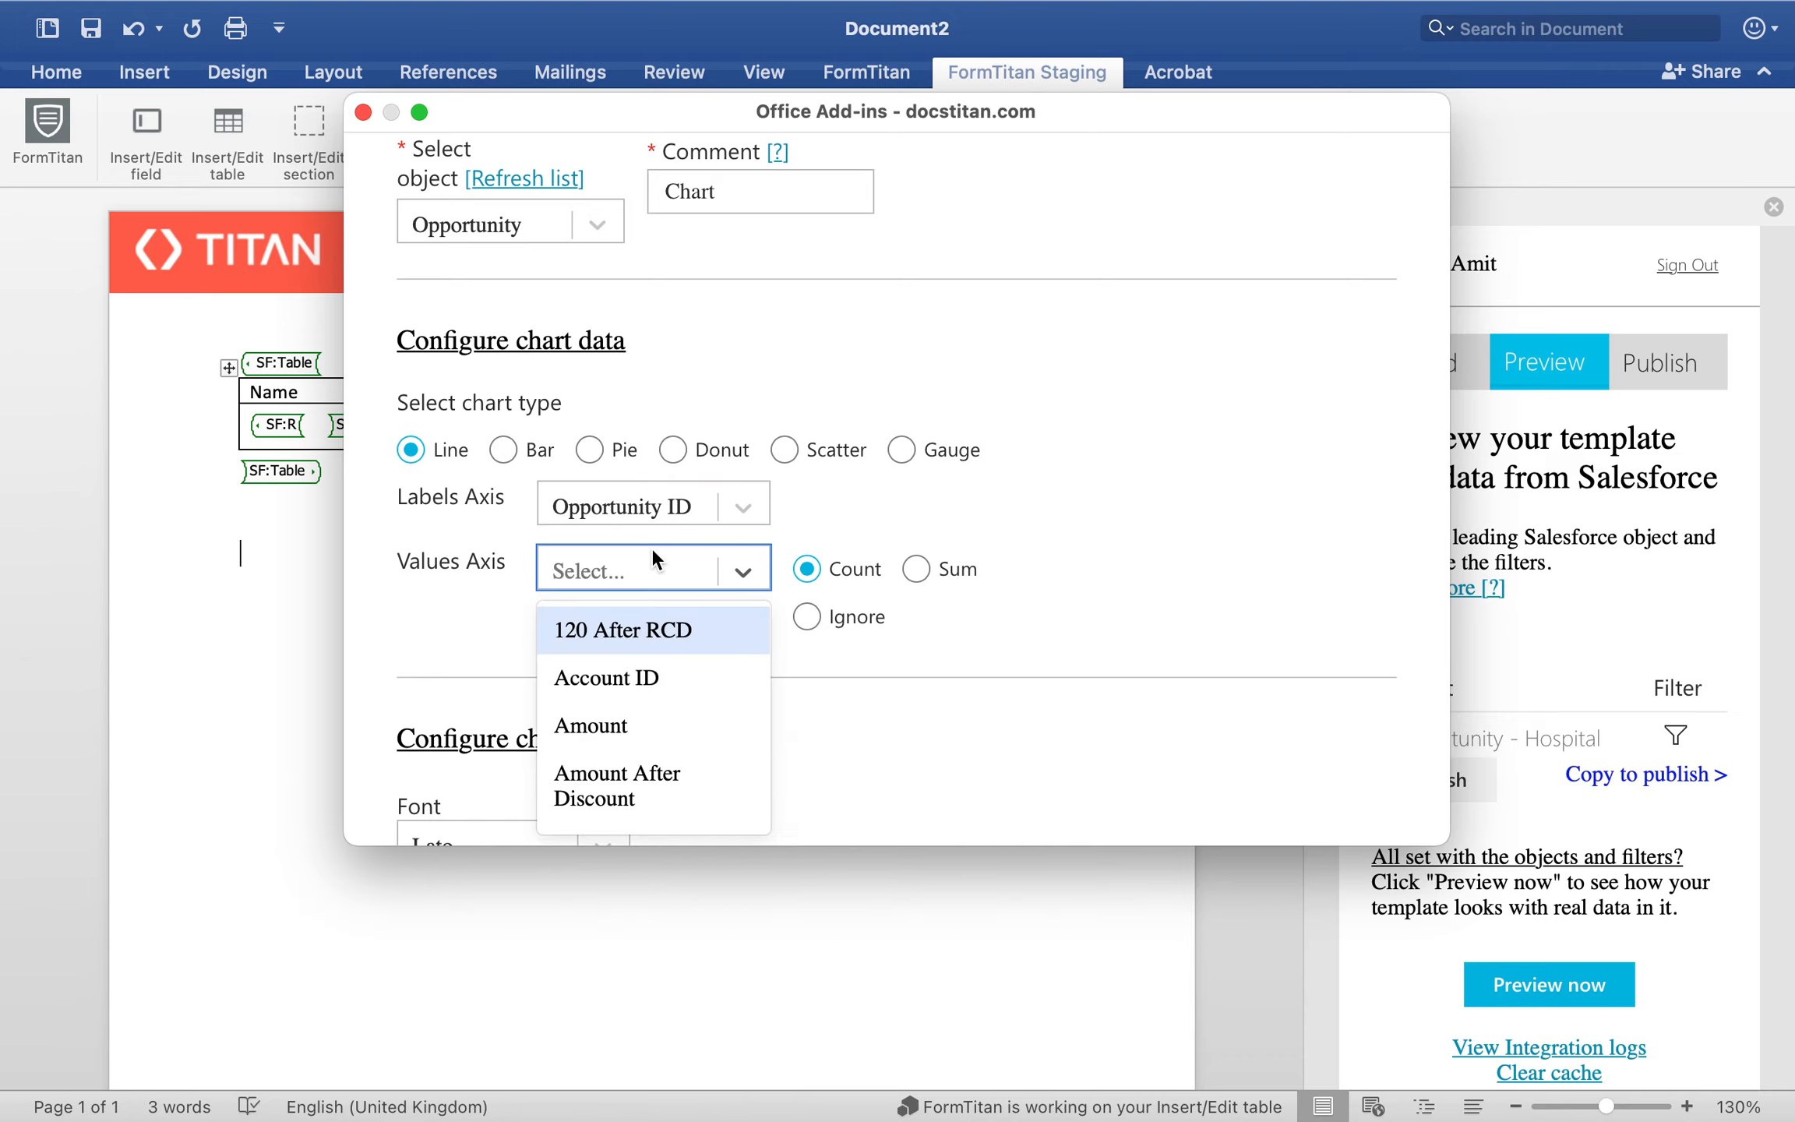
pyautogui.write('a')
pyautogui.click(599, 726)
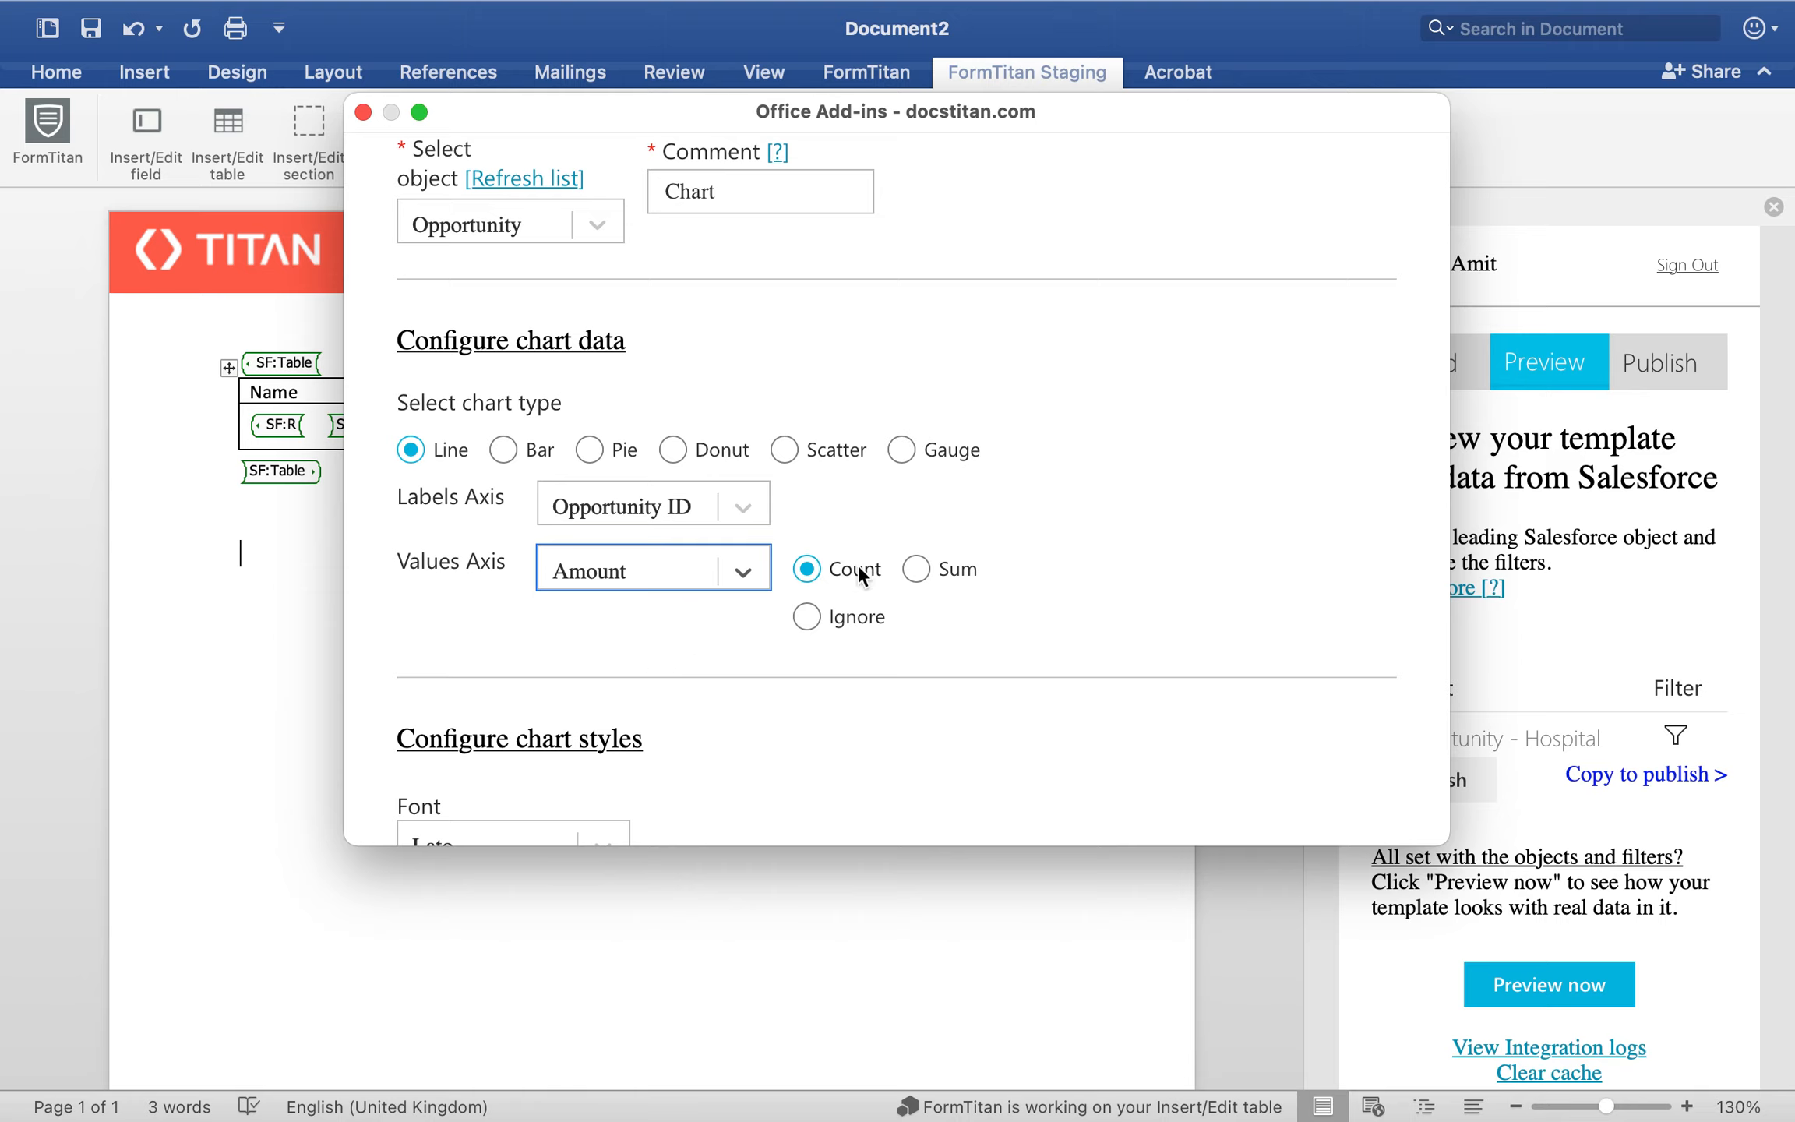
pyautogui.click(915, 567)
pyautogui.click(809, 619)
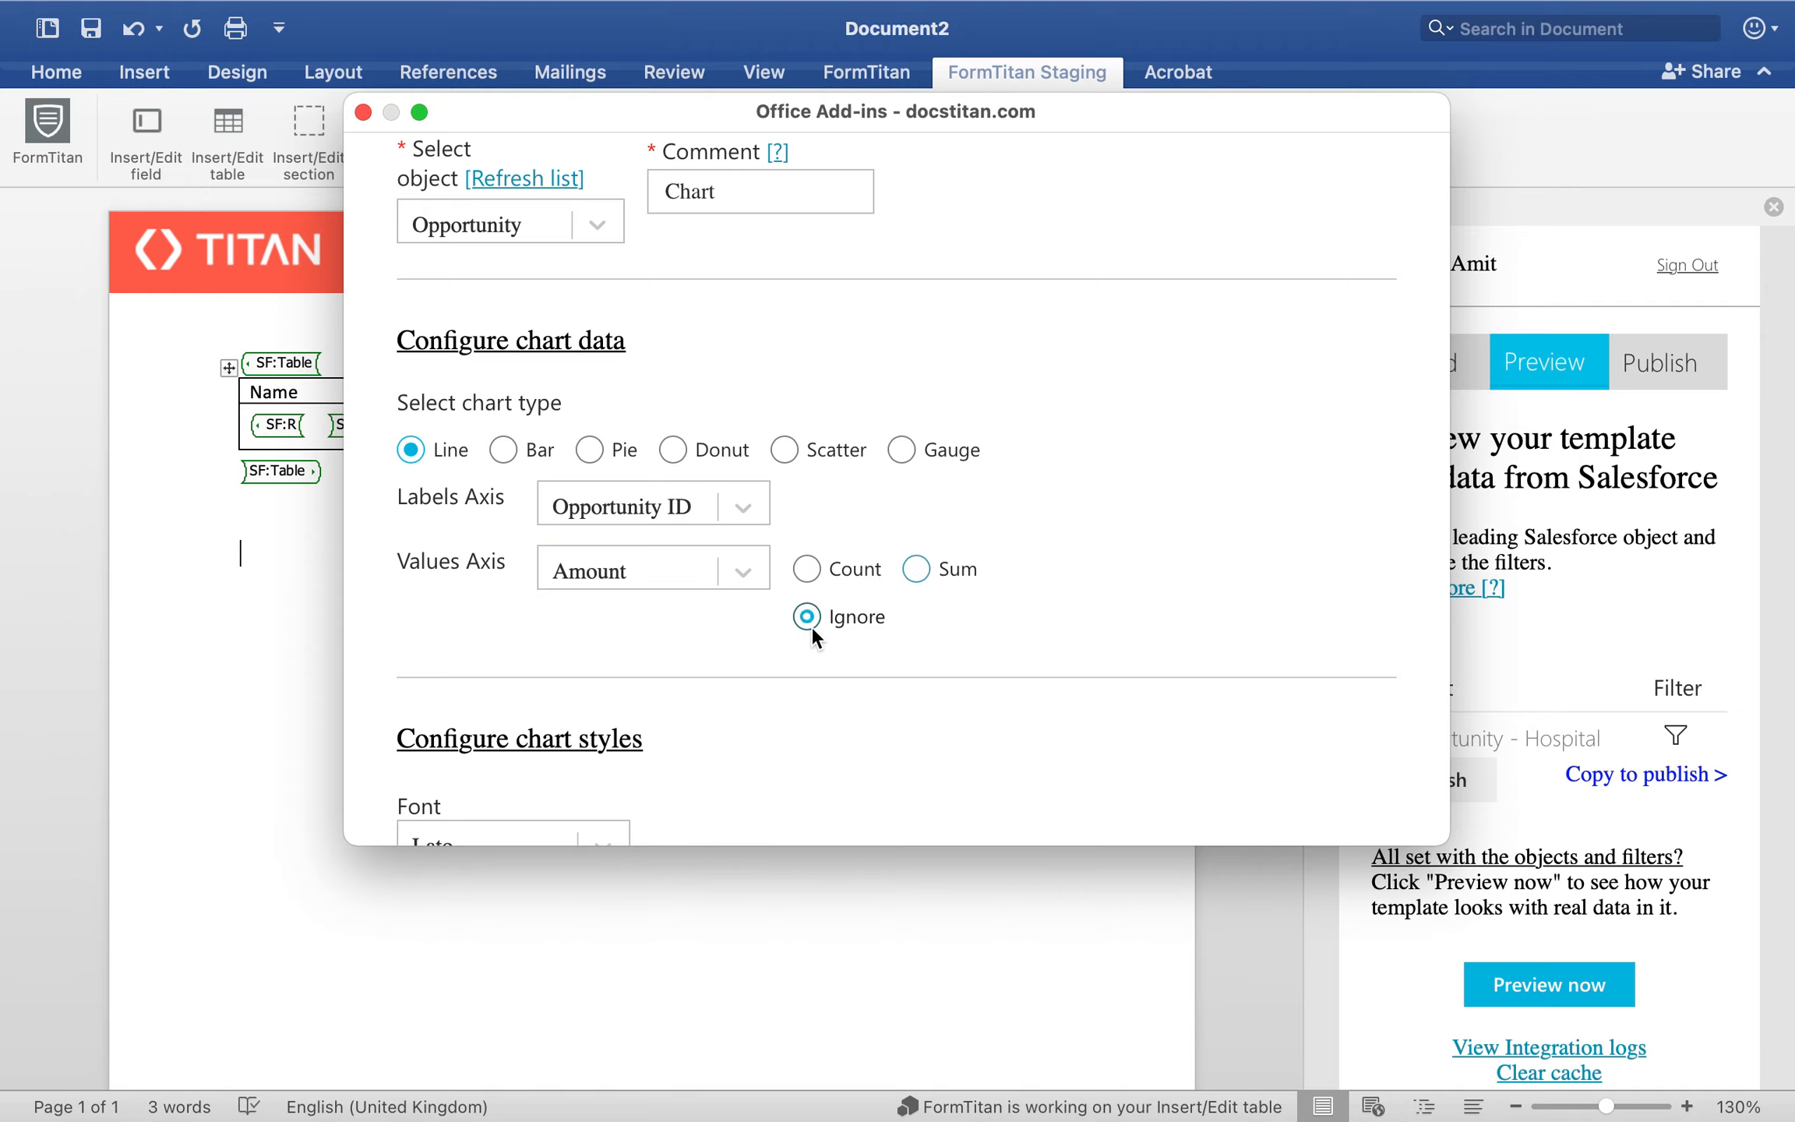
pyautogui.click(860, 566)
# Step: Enlarge the chart dialog and examine the font style, color and palette settings for both axes
pyautogui.scroll(-5, 787, 718)
pyautogui.scroll(-4, 787, 718)
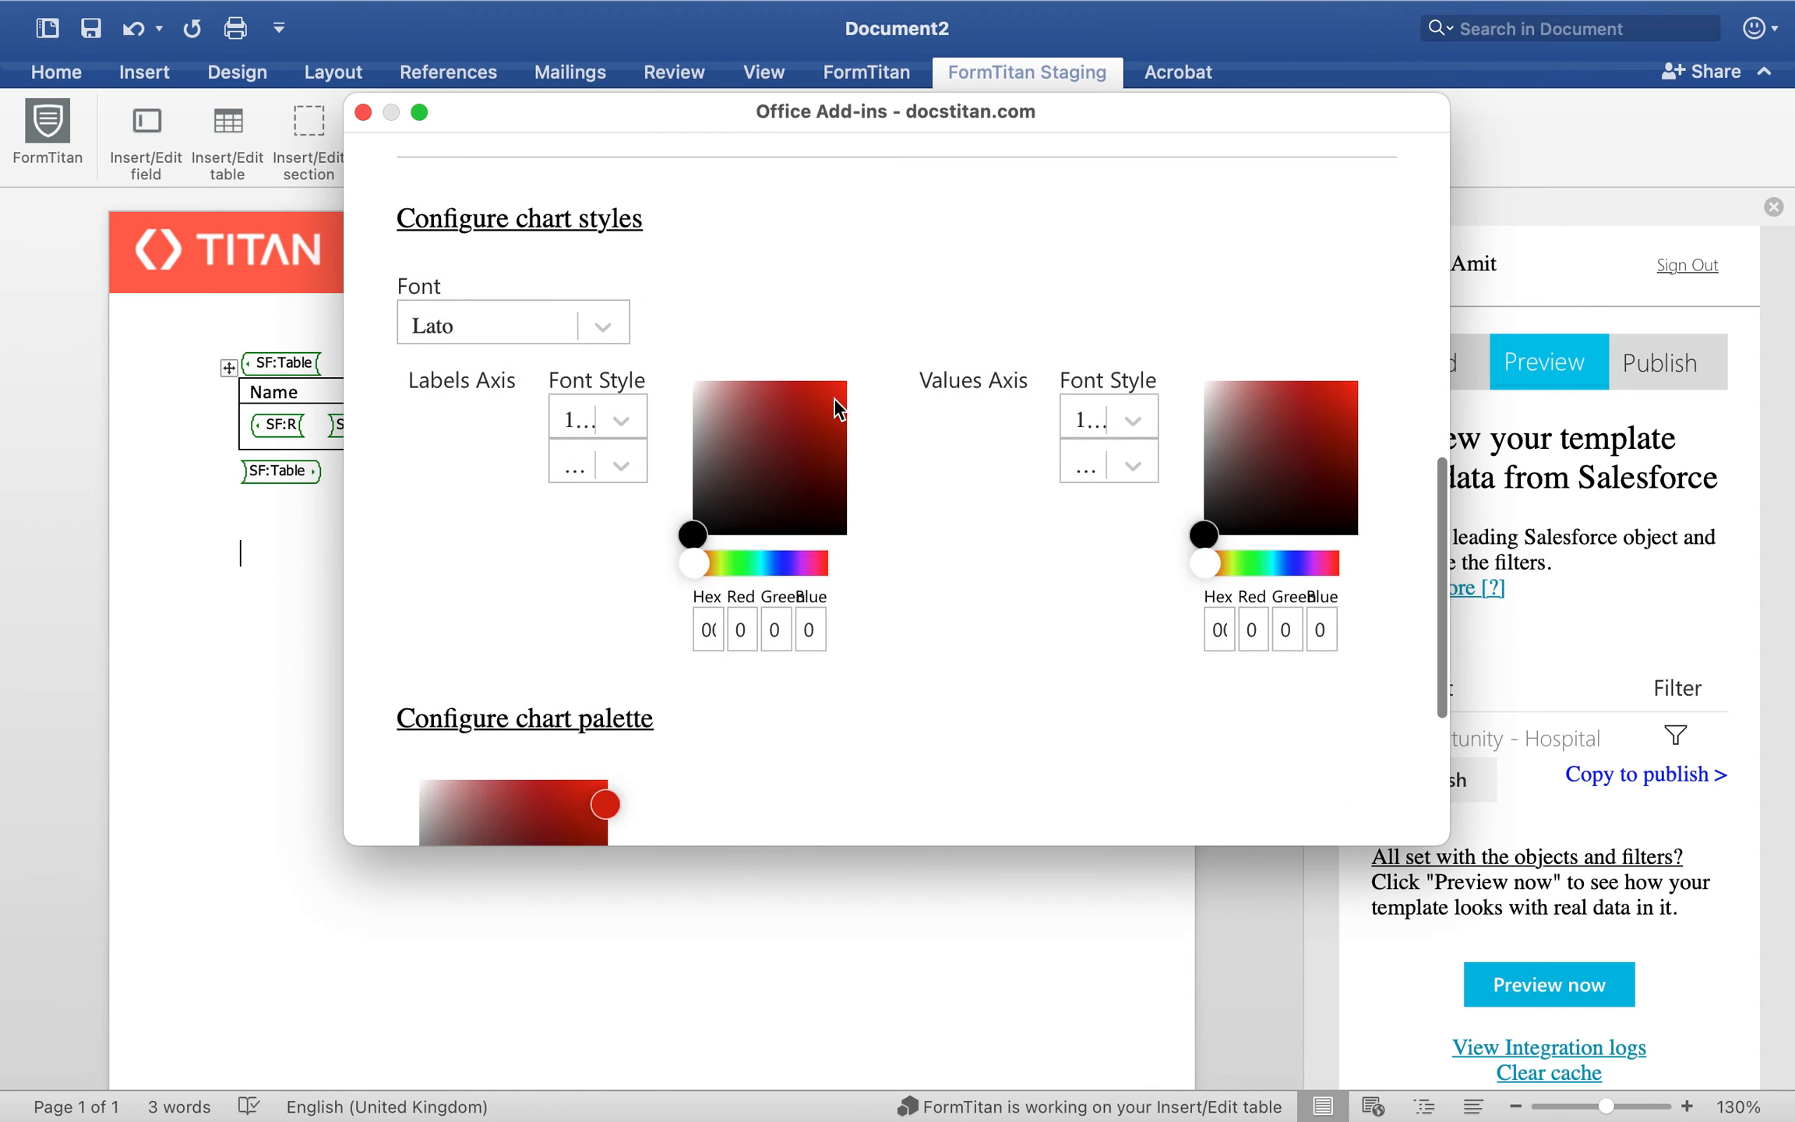
pyautogui.scroll(-2, 833, 396)
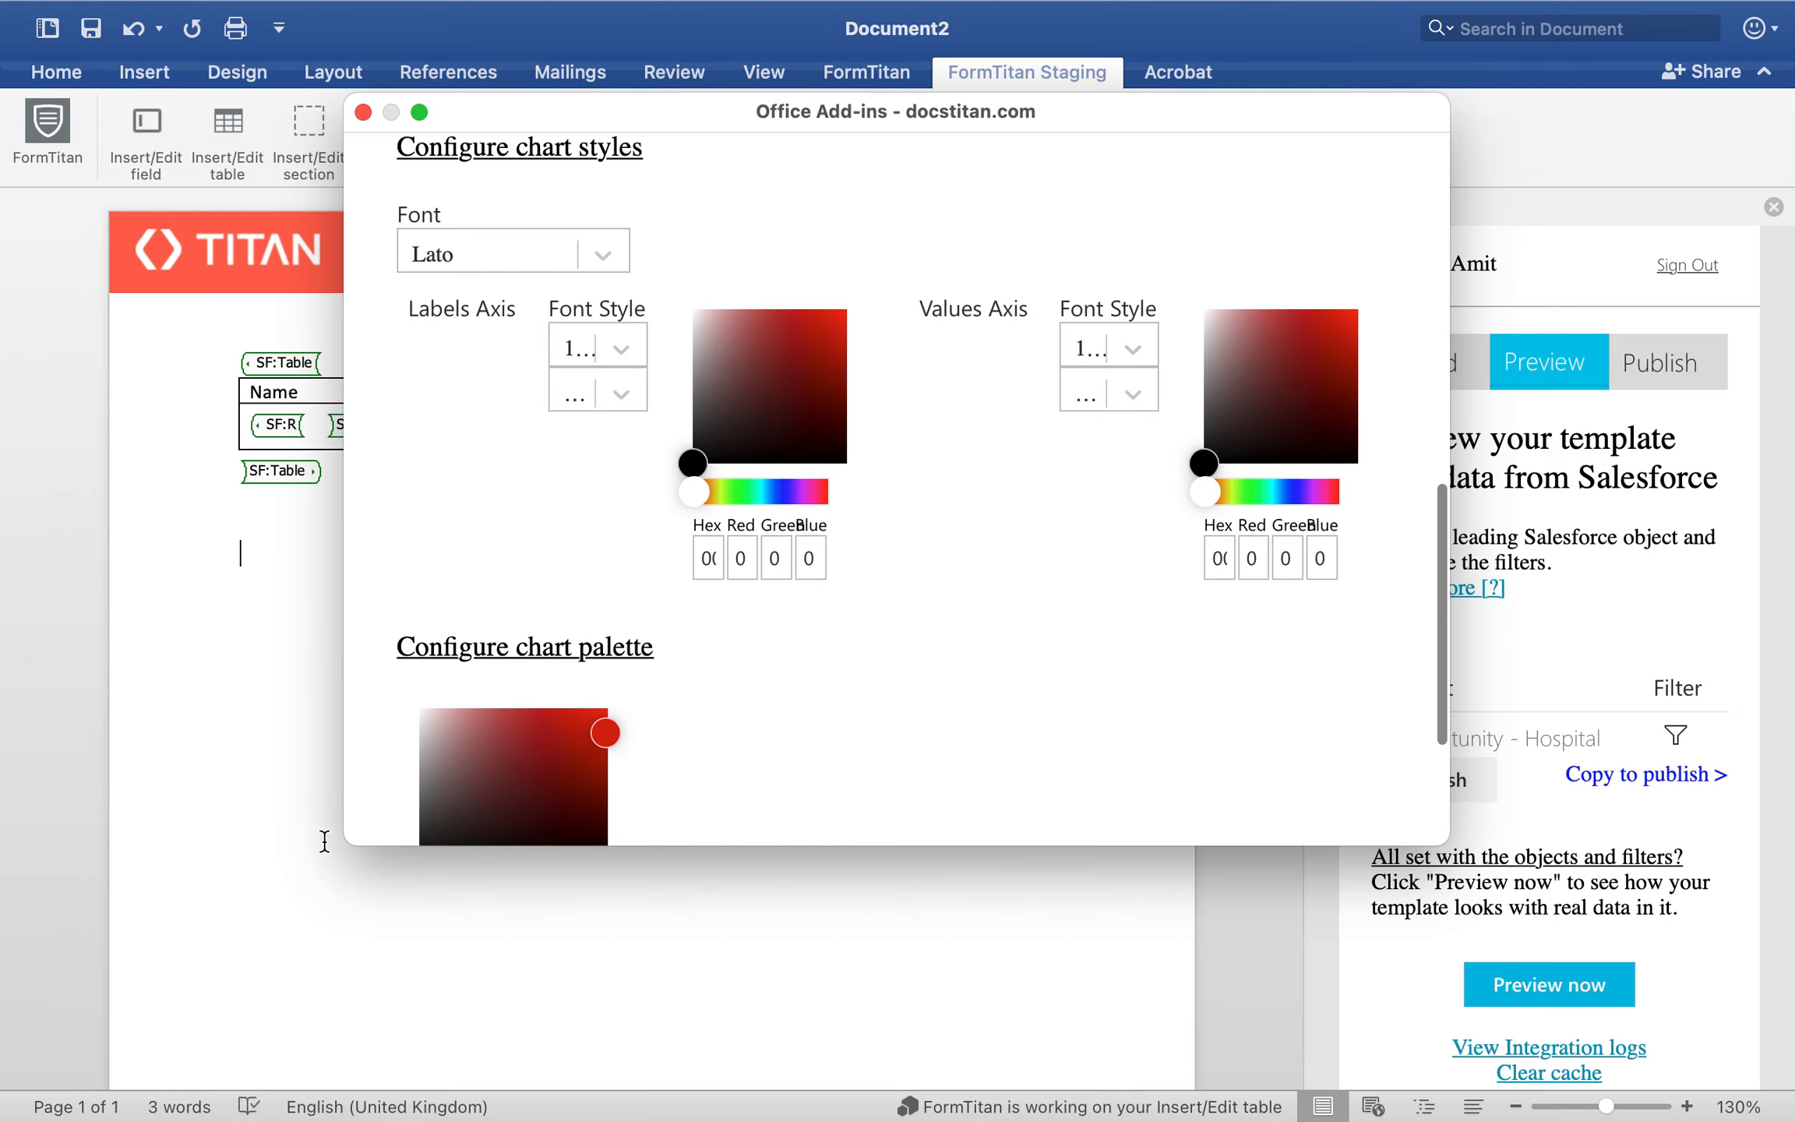
pyautogui.moveTo(360, 850); pyautogui.dragTo(70, 988)
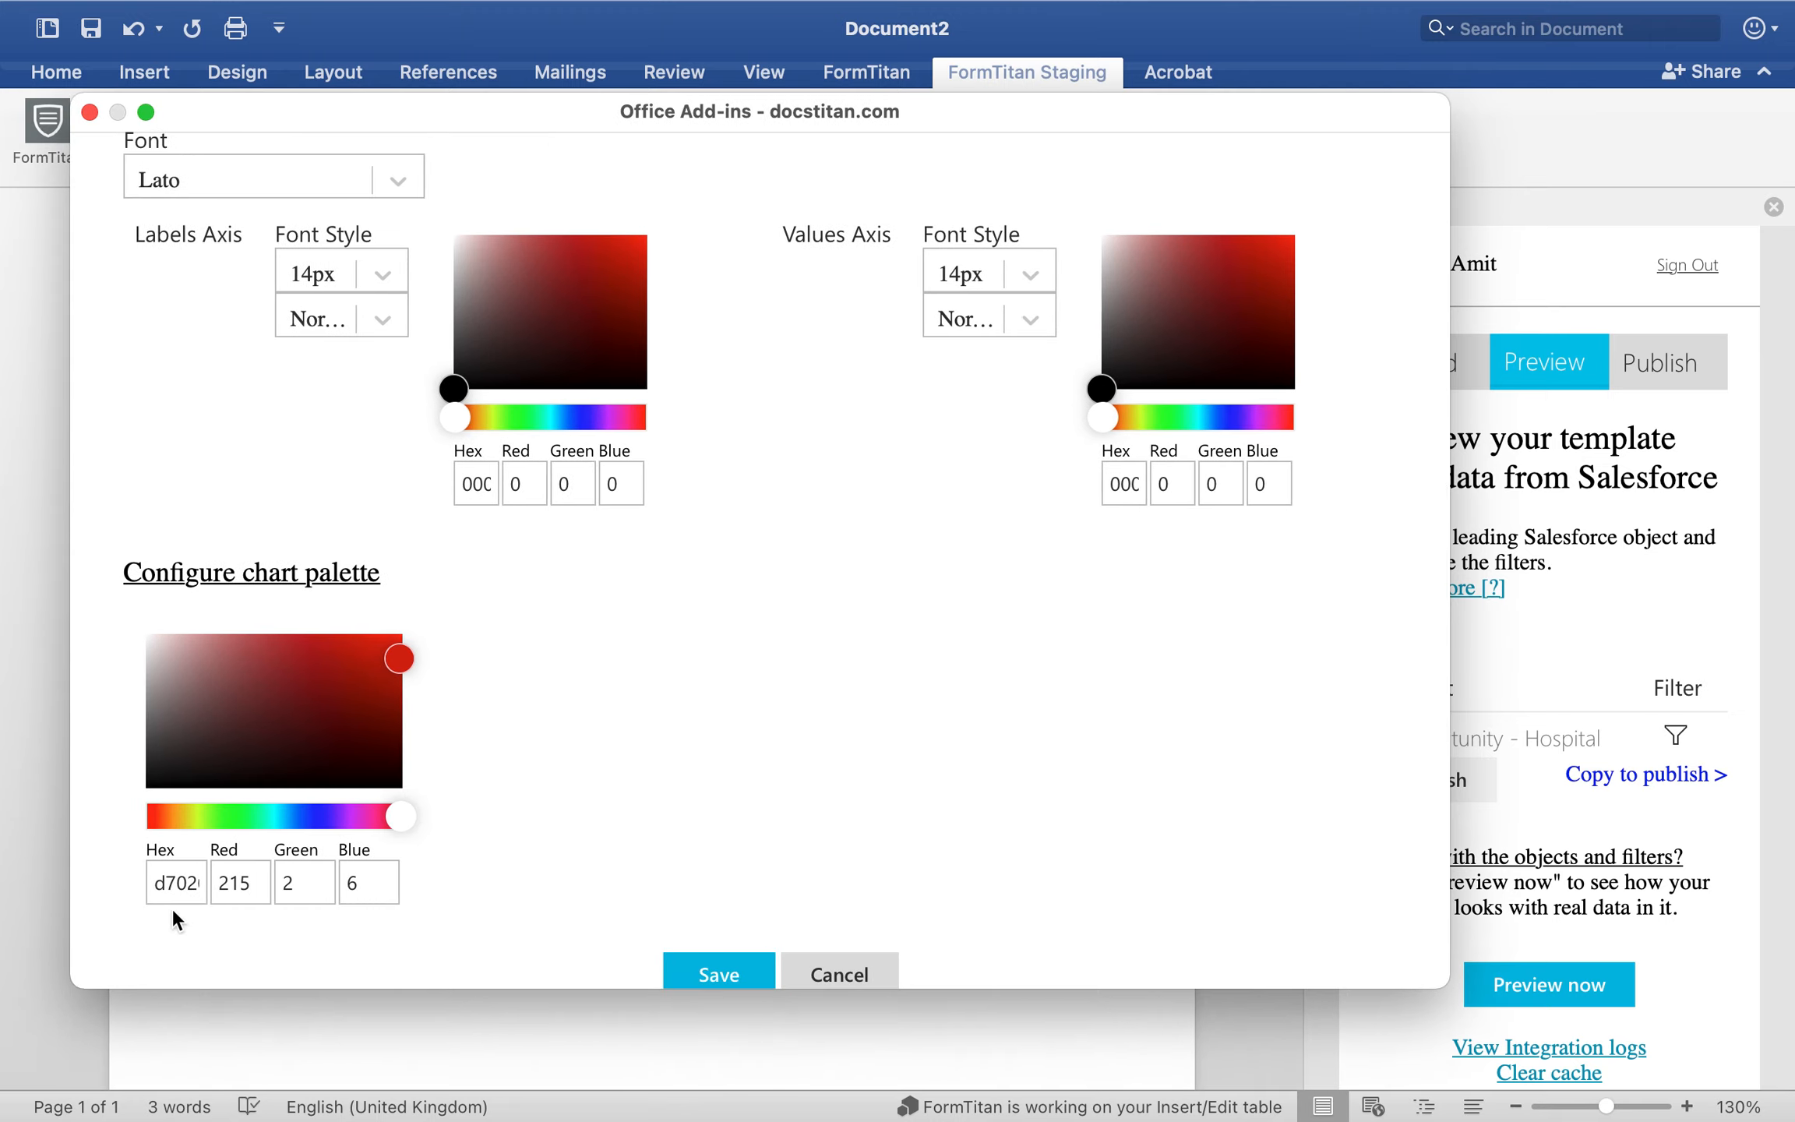
pyautogui.moveTo(1451, 630); pyautogui.dragTo(1685, 630)
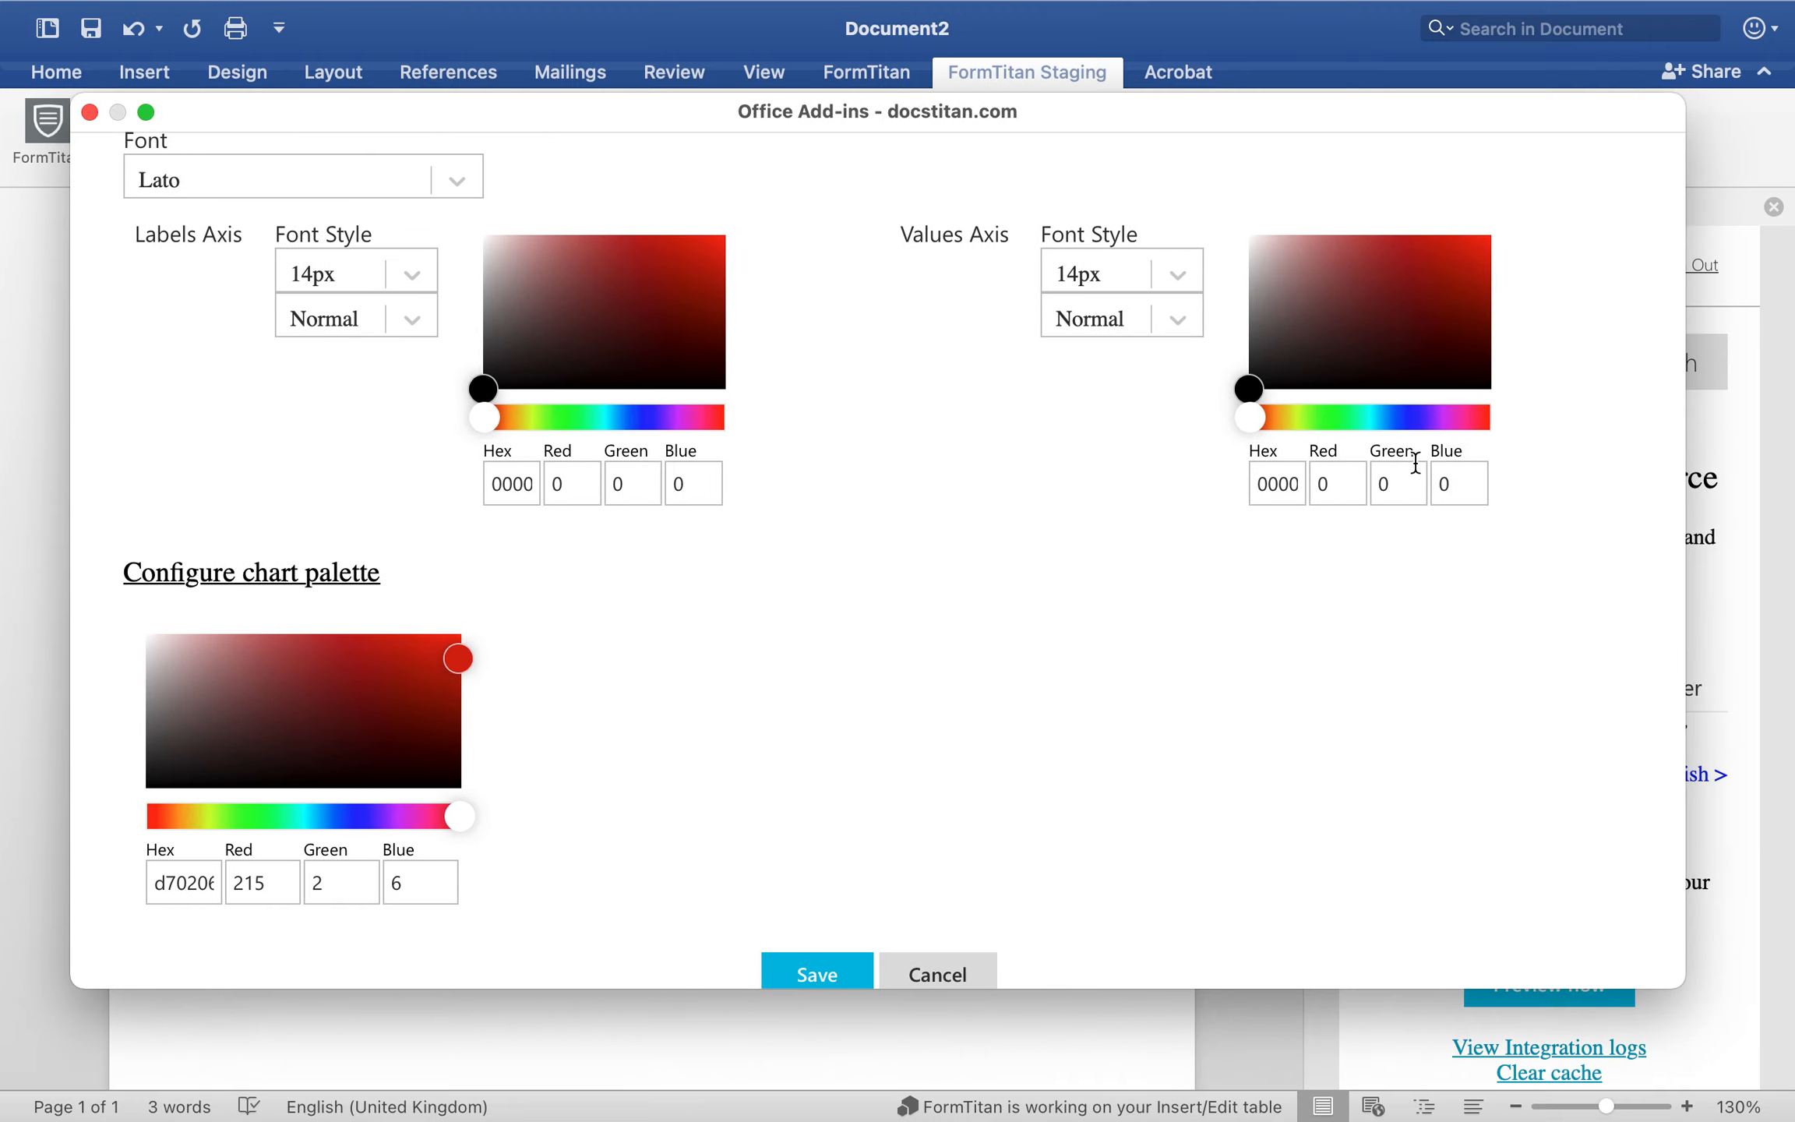
pyautogui.click(1153, 311)
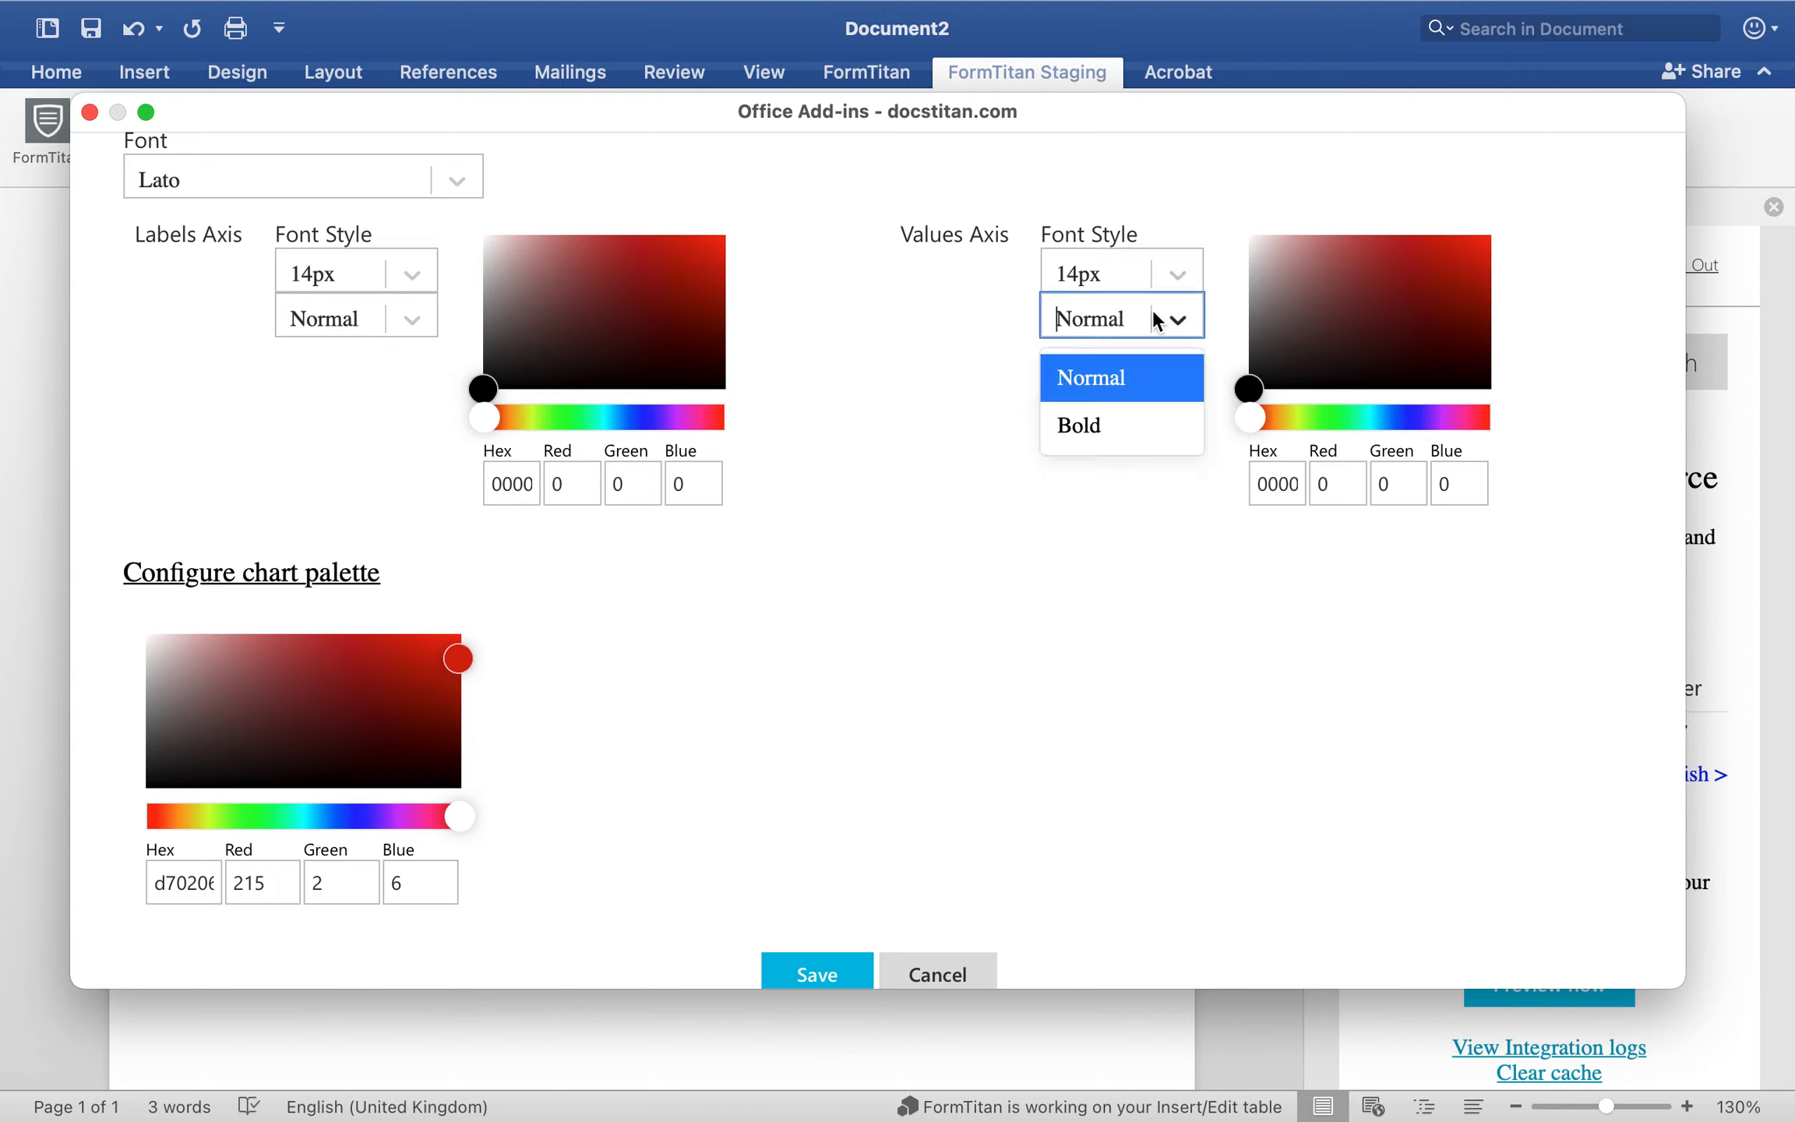
pyautogui.click(1162, 281)
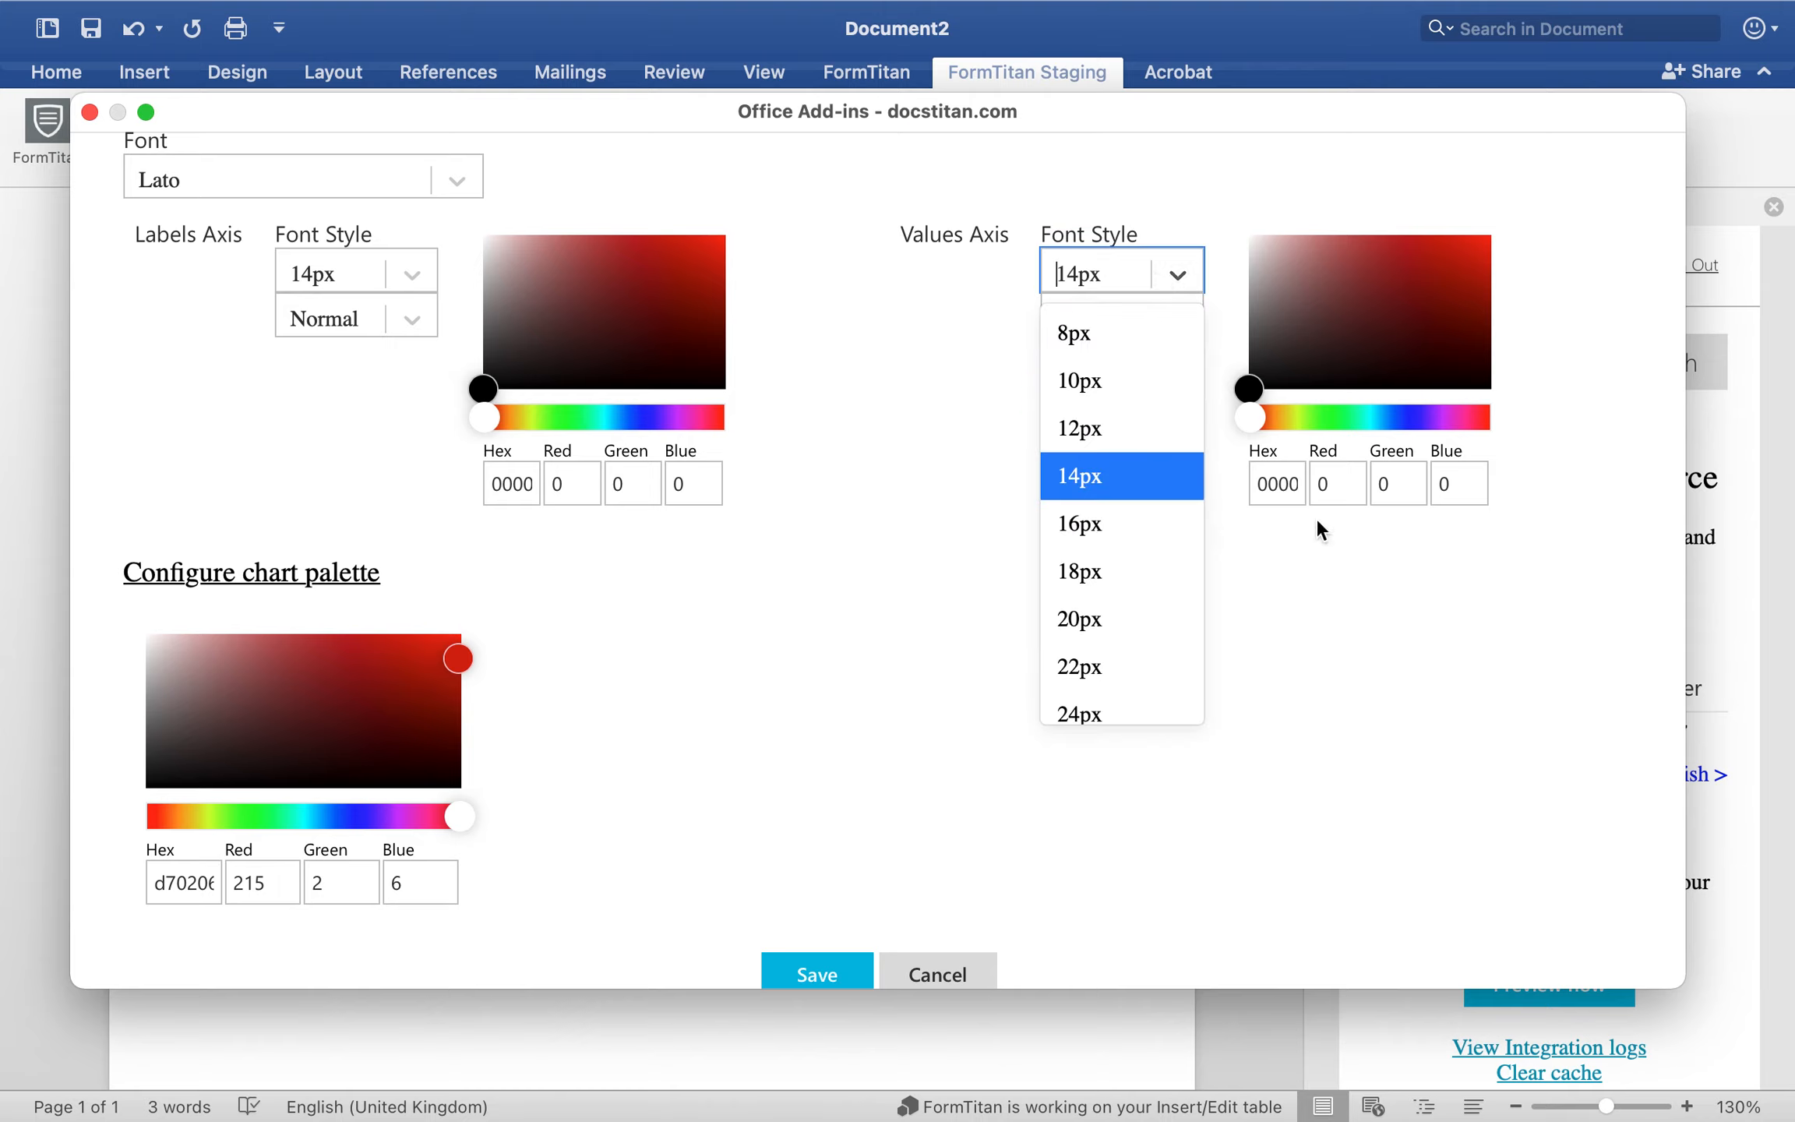
pyautogui.click(1364, 477)
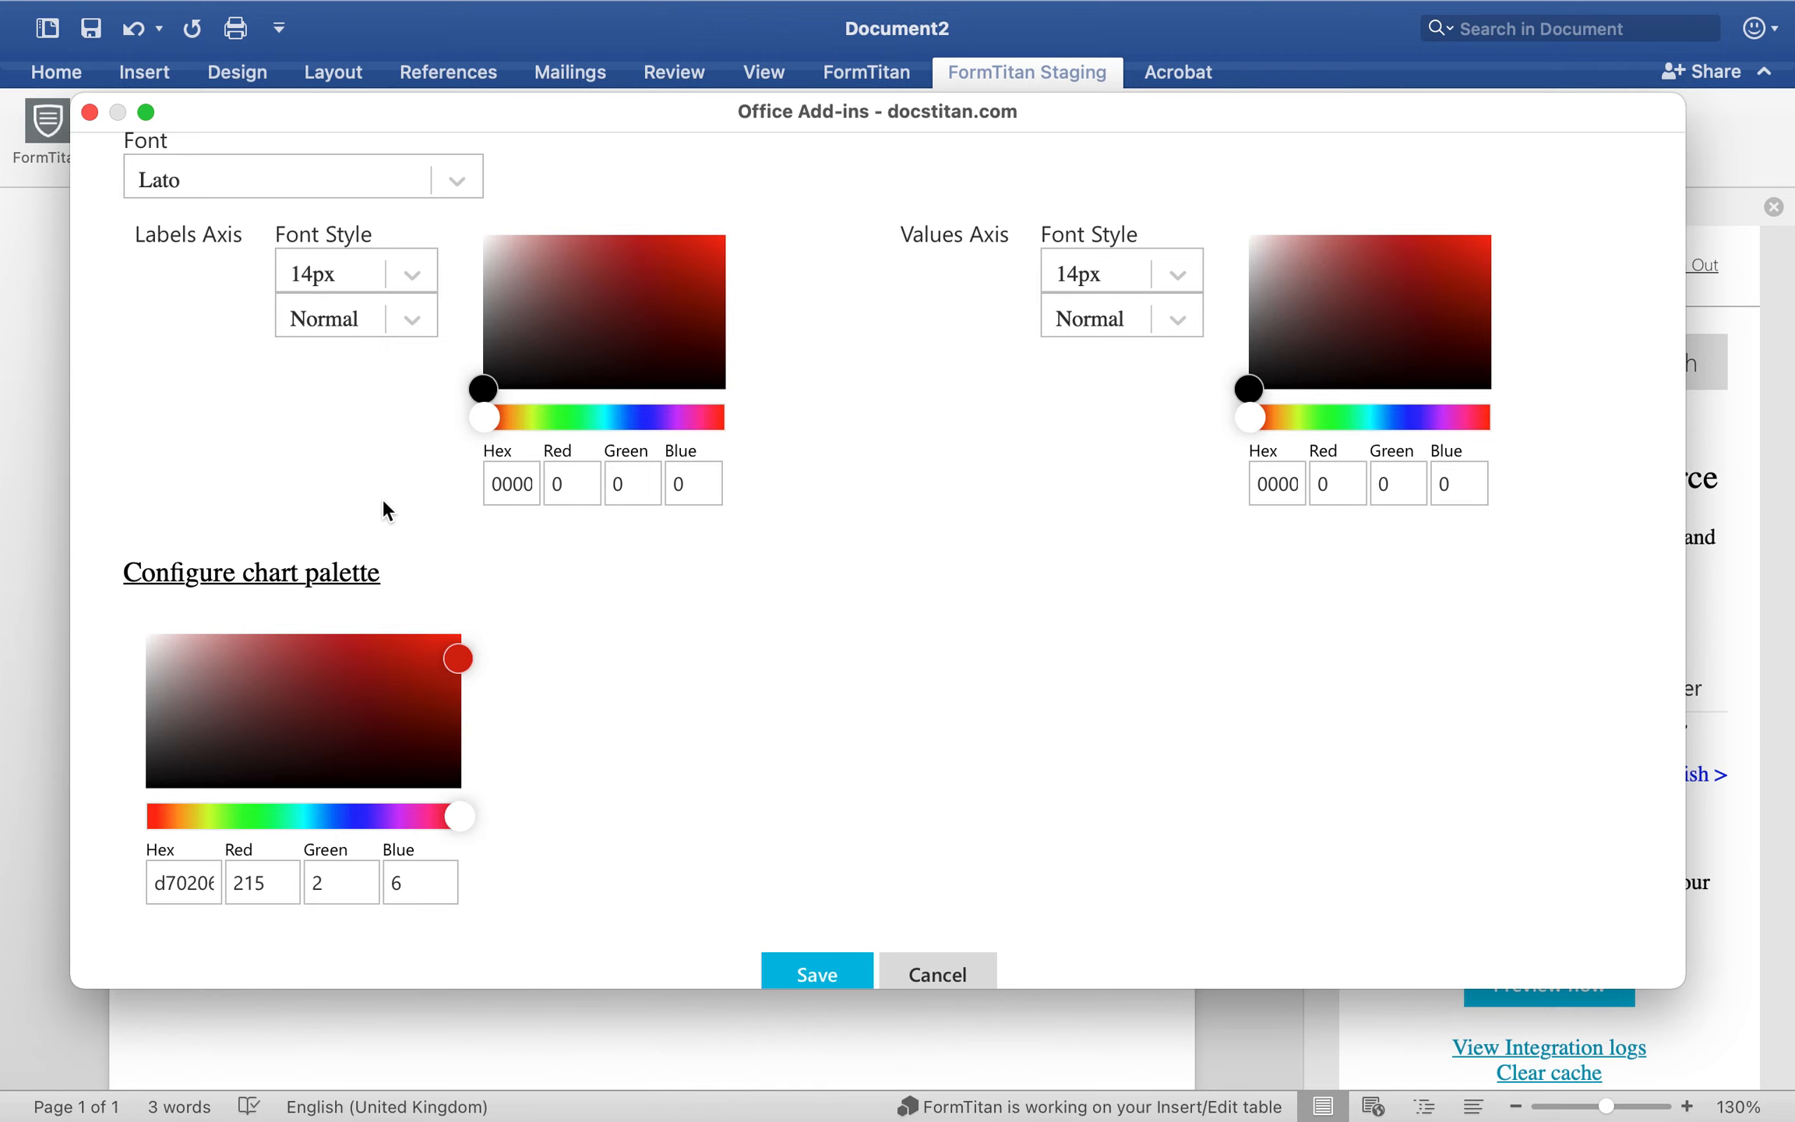
# Step: Save the chart into the template and center its placeholder below the table
pyautogui.scroll(-2, 868, 559)
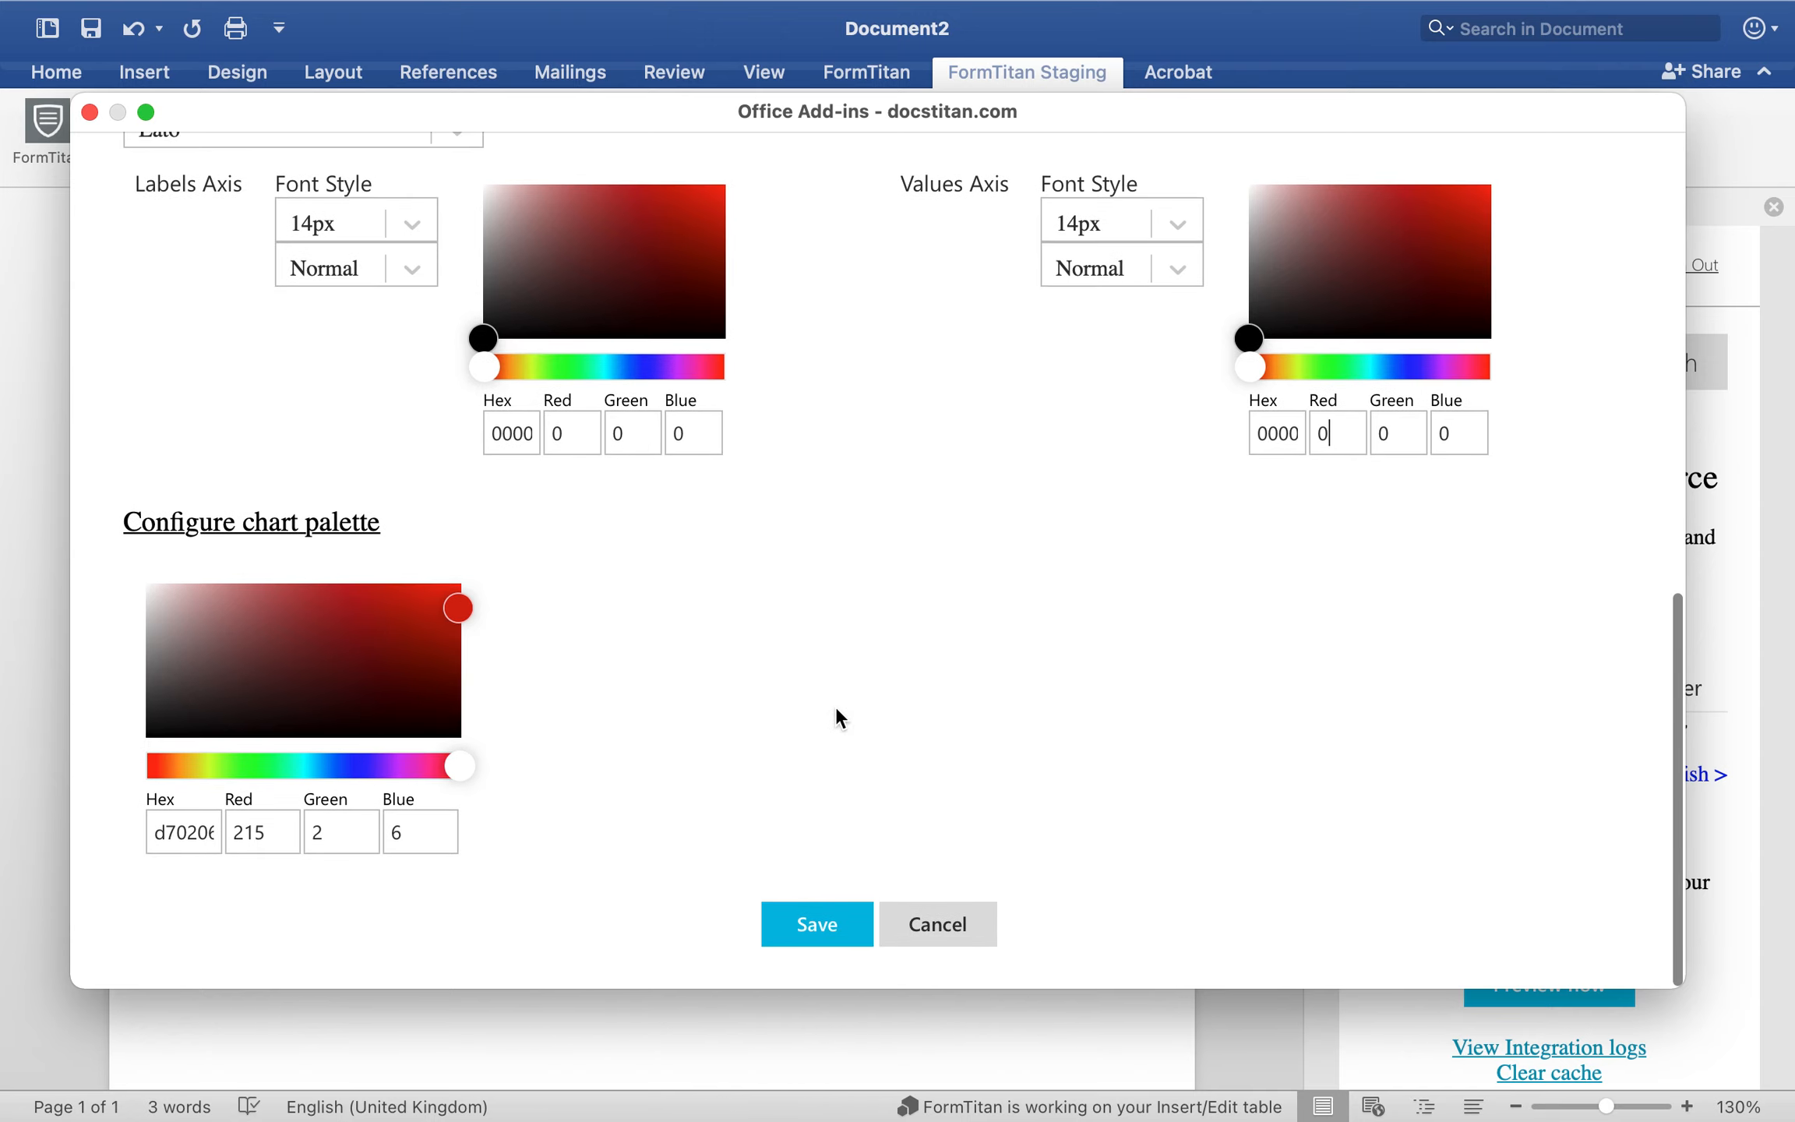
pyautogui.click(810, 924)
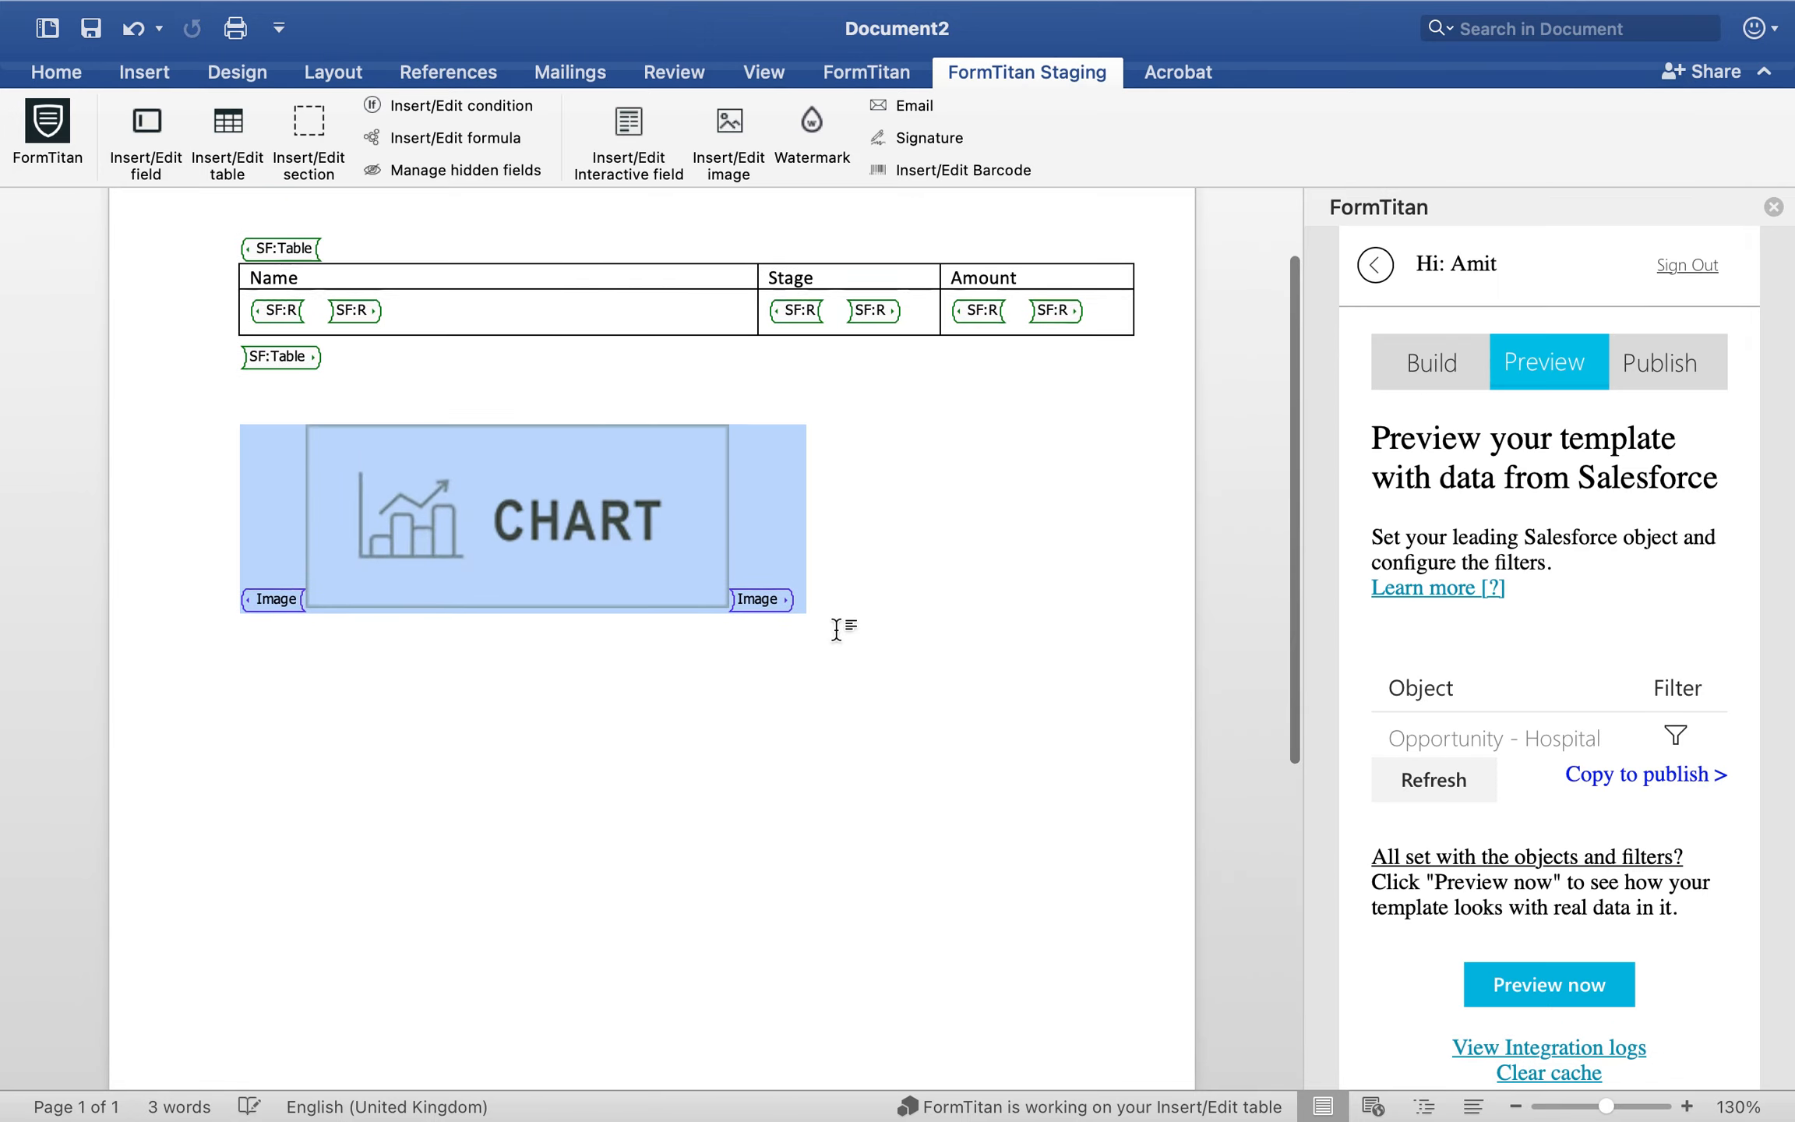
pyautogui.scroll(3, 836, 628)
pyautogui.click(836, 628)
pyautogui.click(277, 712)
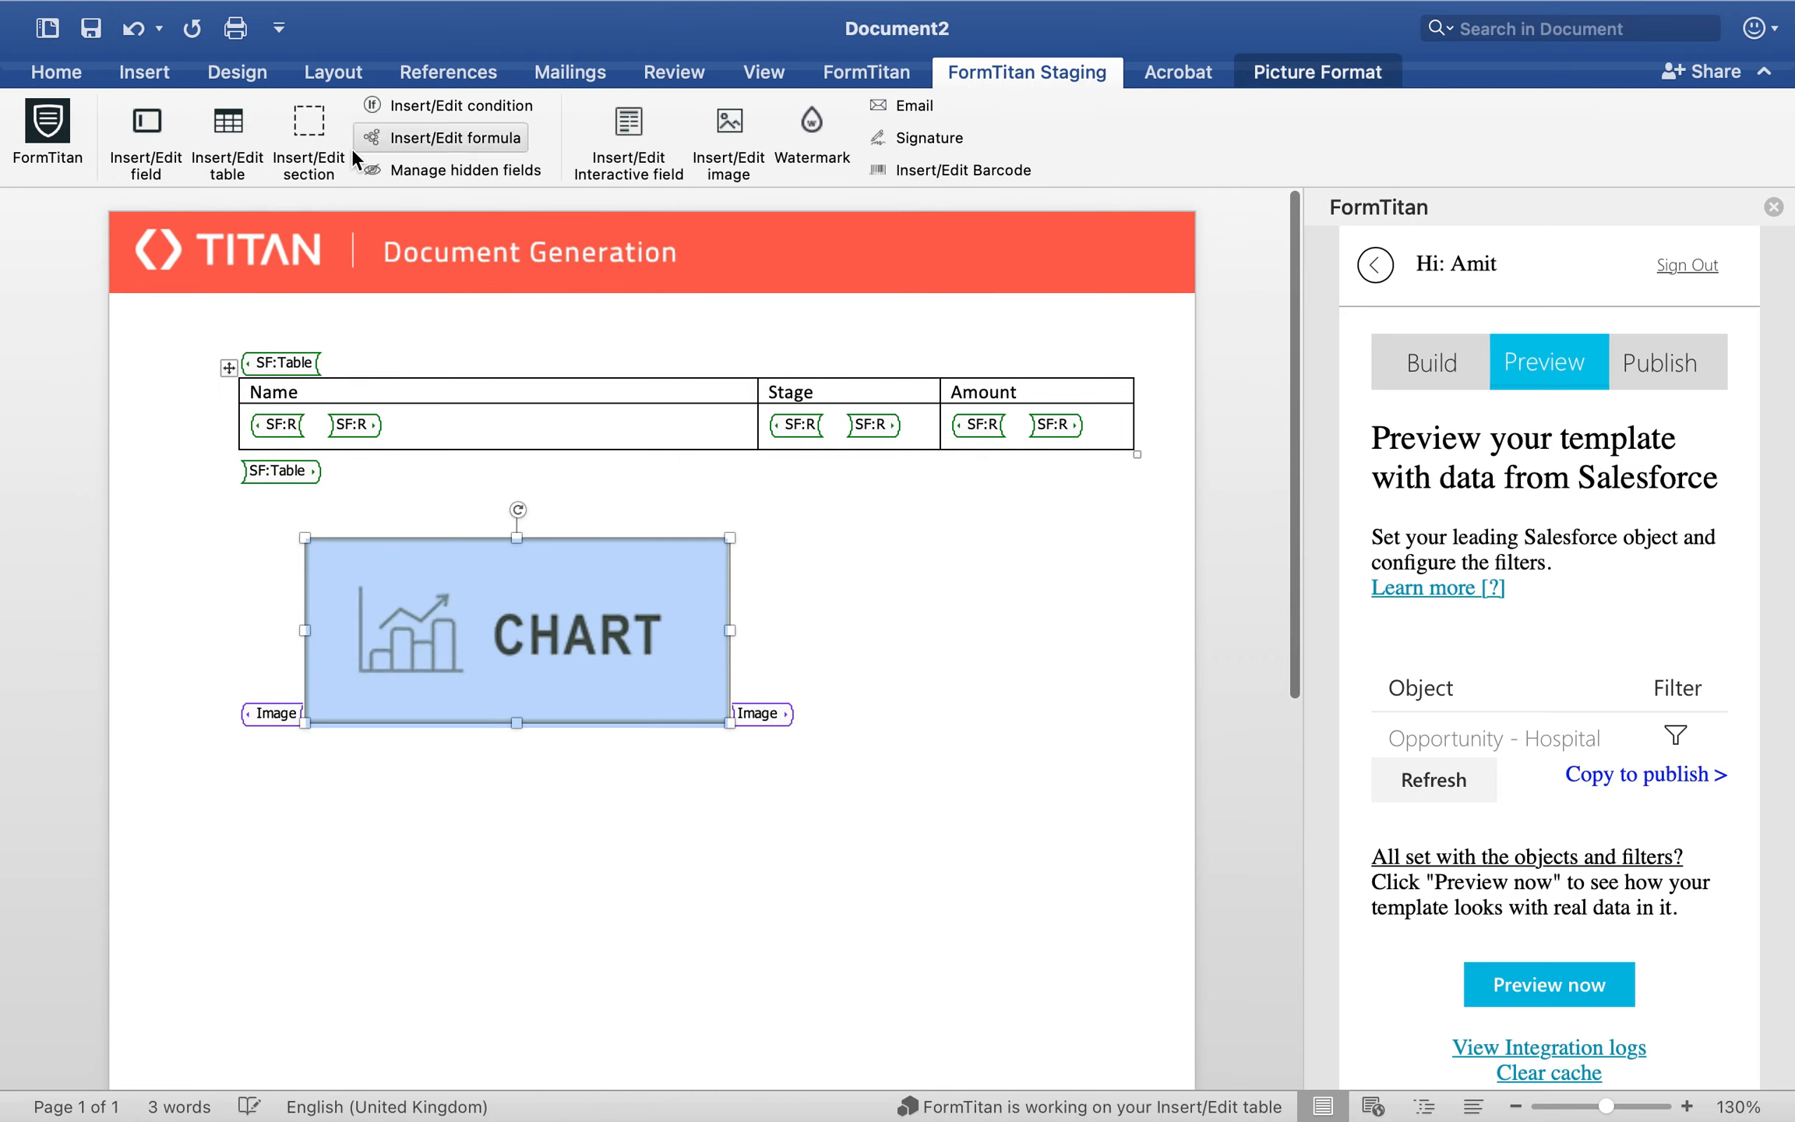
pyautogui.click(132, 67)
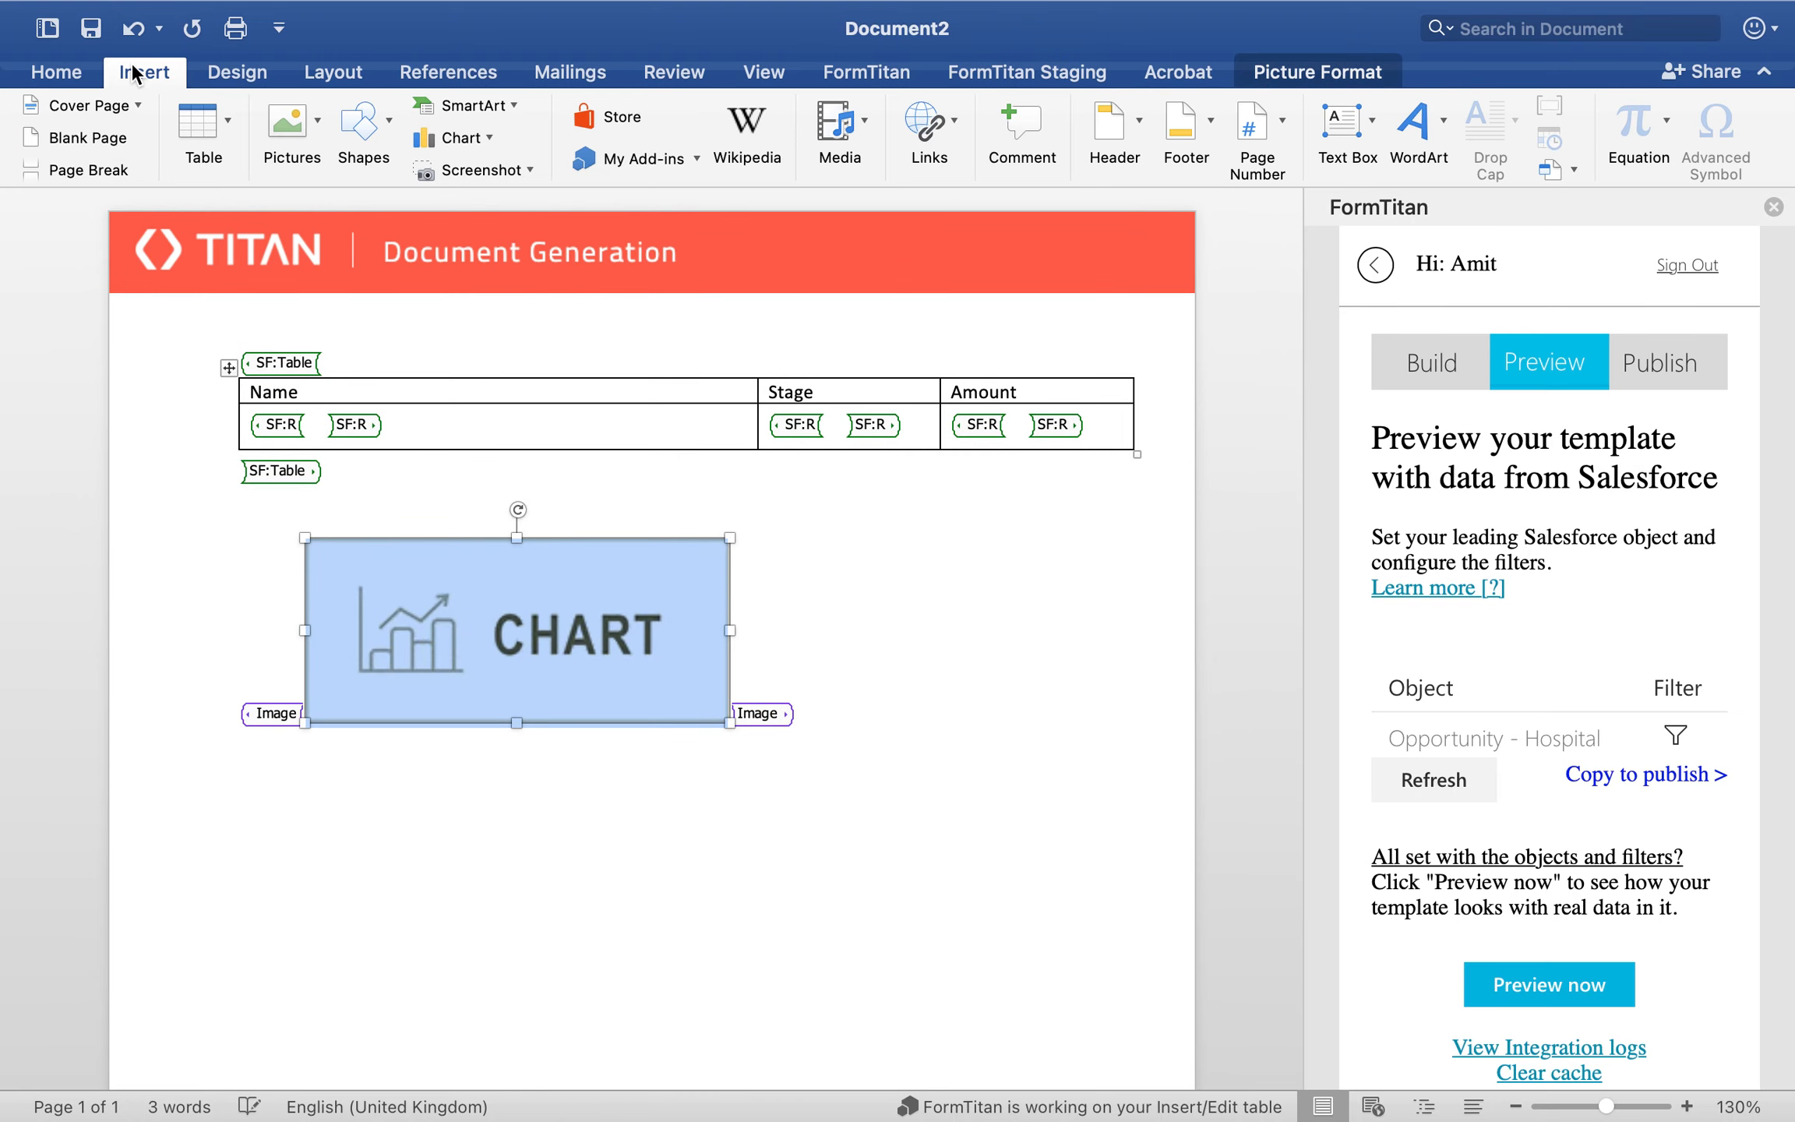
pyautogui.click(66, 72)
pyautogui.click(653, 159)
# Step: Refresh the preview's object list and open the filter for Opportunity - Chart in an enlarged dialog
pyautogui.click(1114, 629)
pyautogui.click(1454, 781)
pyautogui.click(1676, 780)
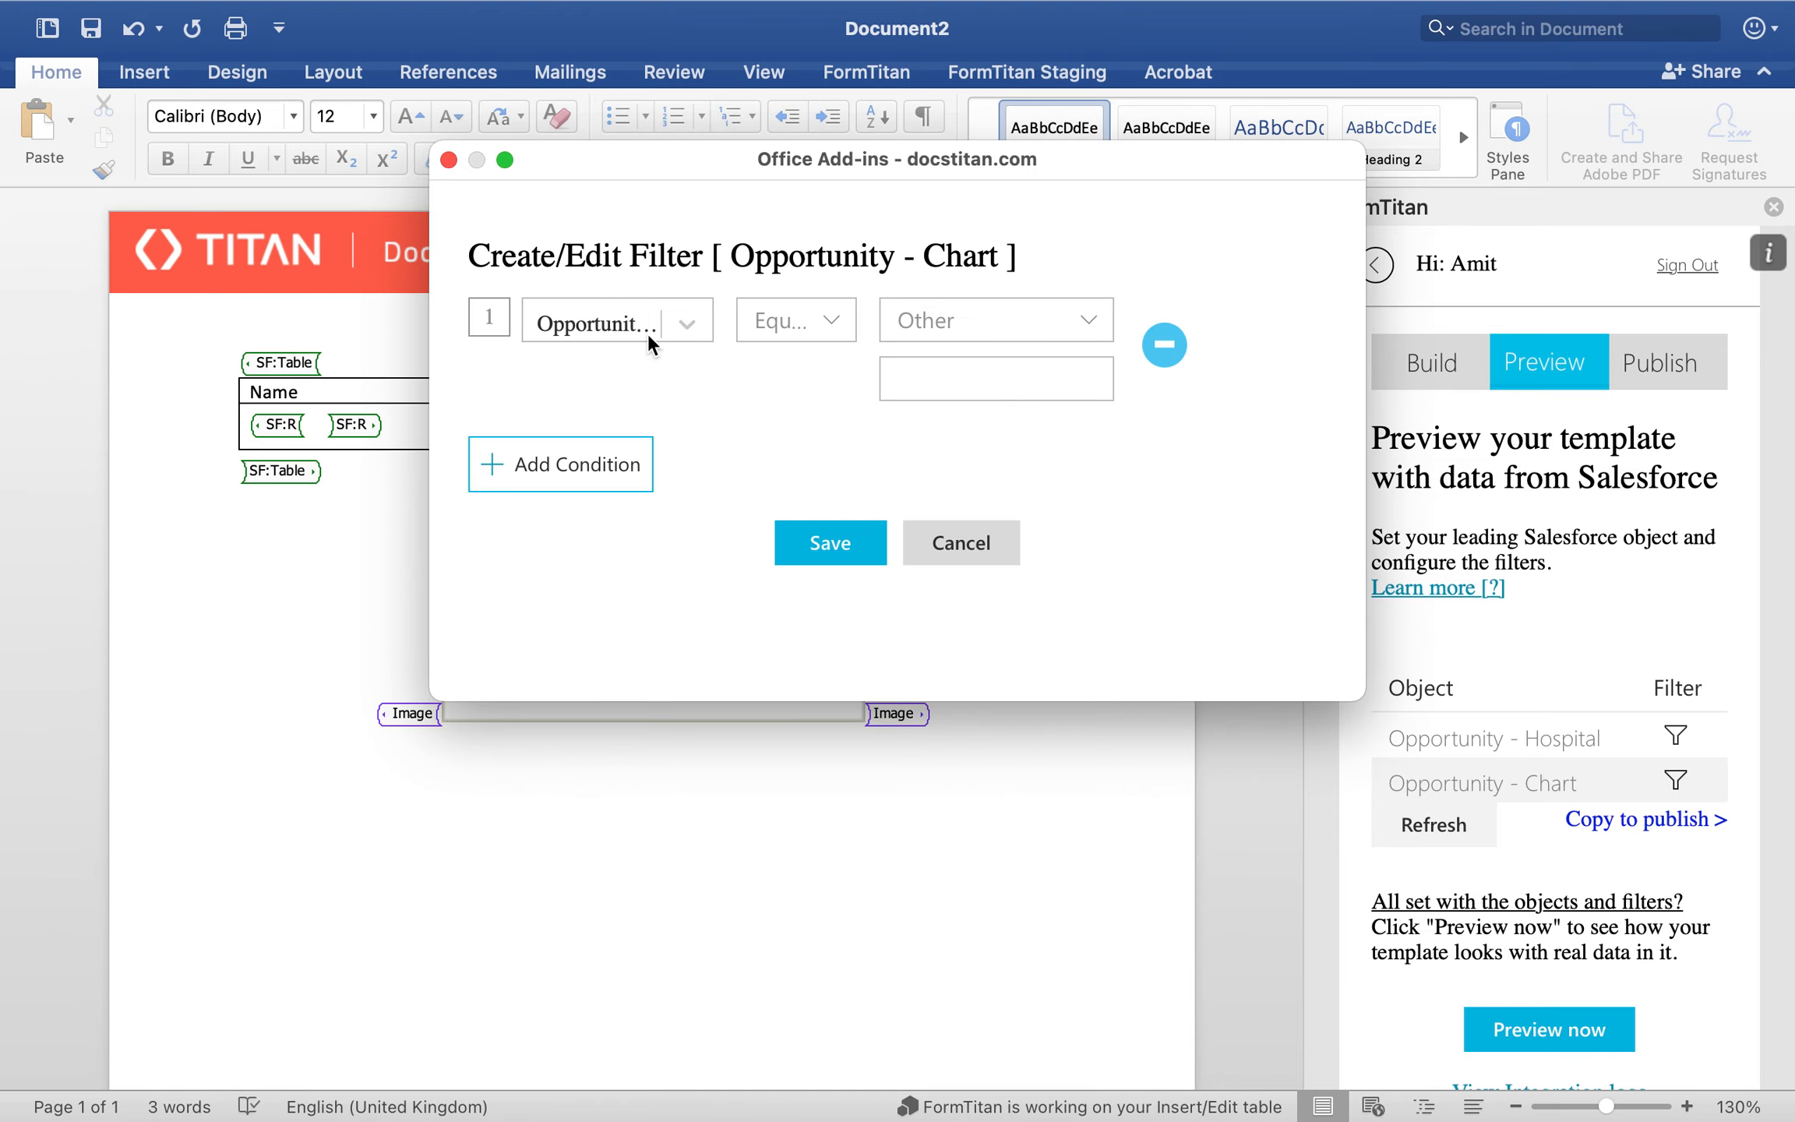
pyautogui.click(648, 342)
pyautogui.moveTo(429, 699); pyautogui.dragTo(220, 876)
# Step: Set the chart's filter condition to Name Contains "Hospital" and save it
pyautogui.click(448, 319)
pyautogui.write('name')
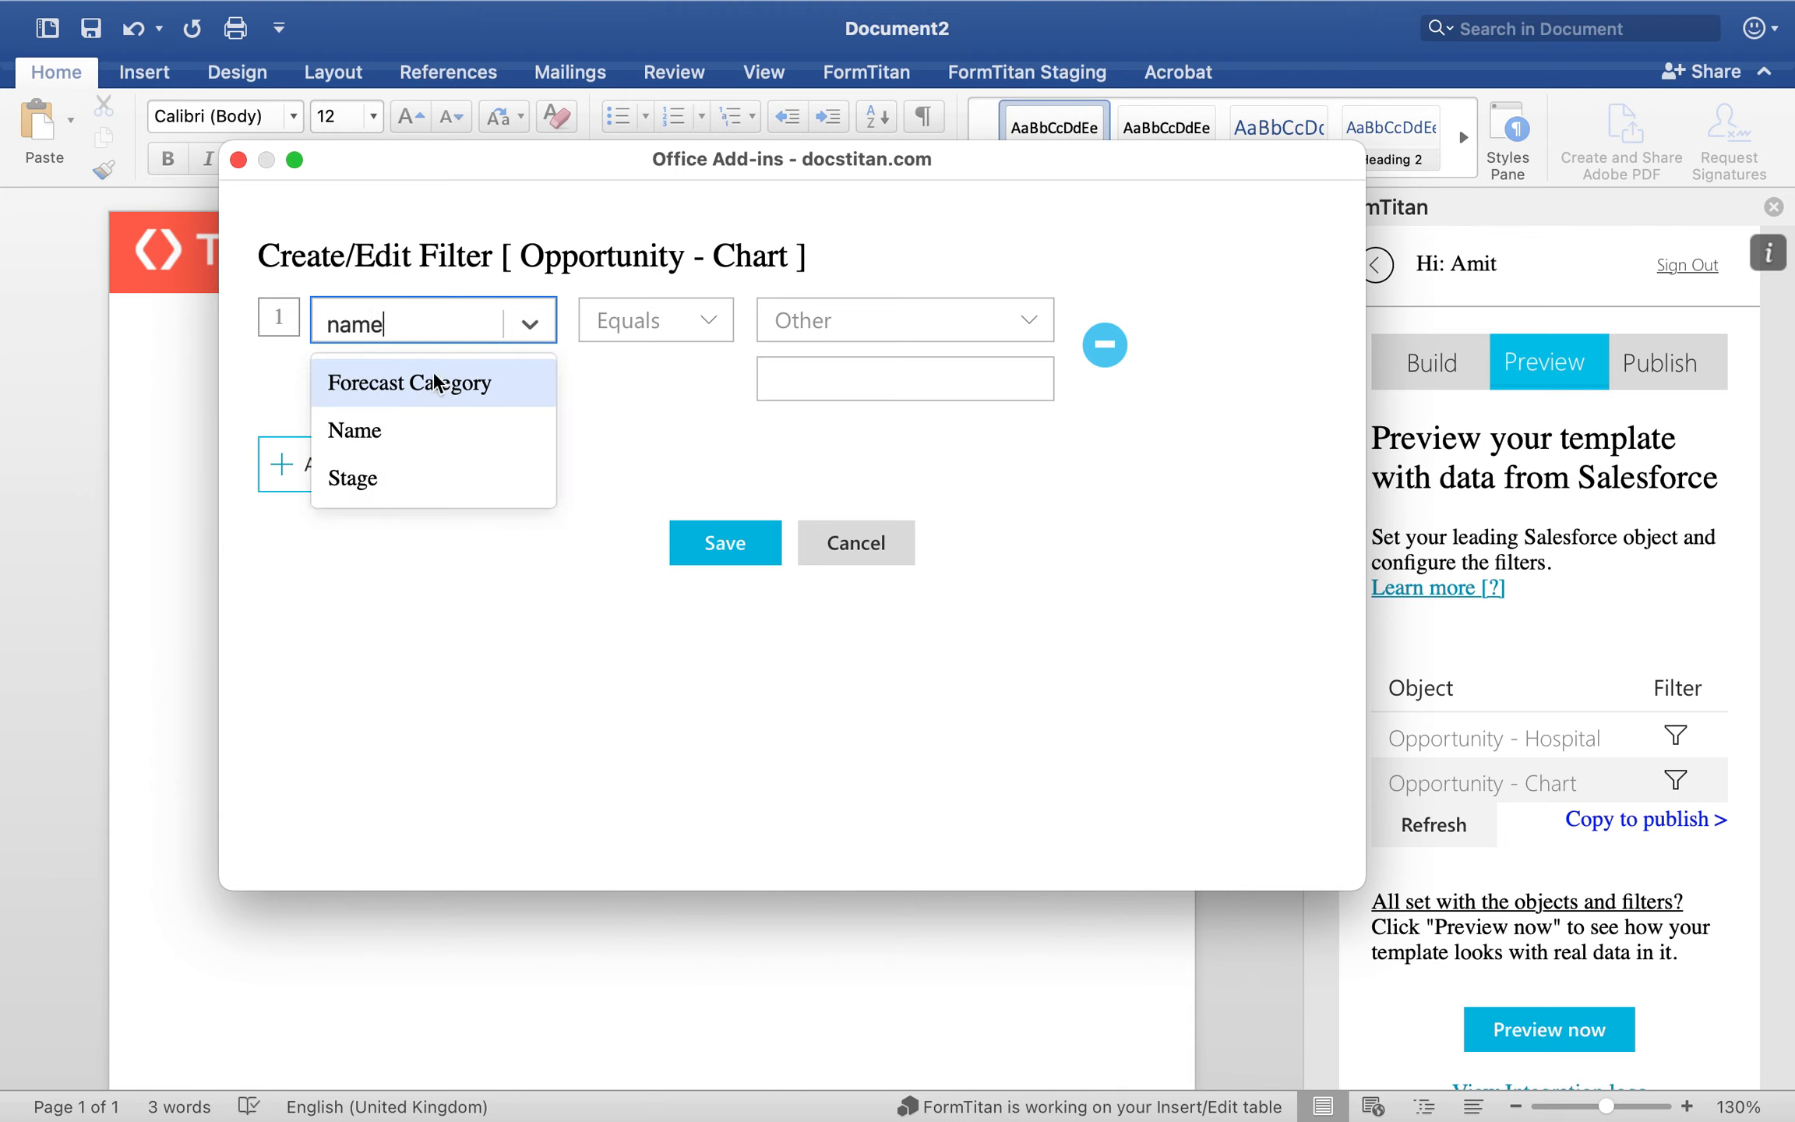
pyautogui.click(429, 427)
pyautogui.click(637, 332)
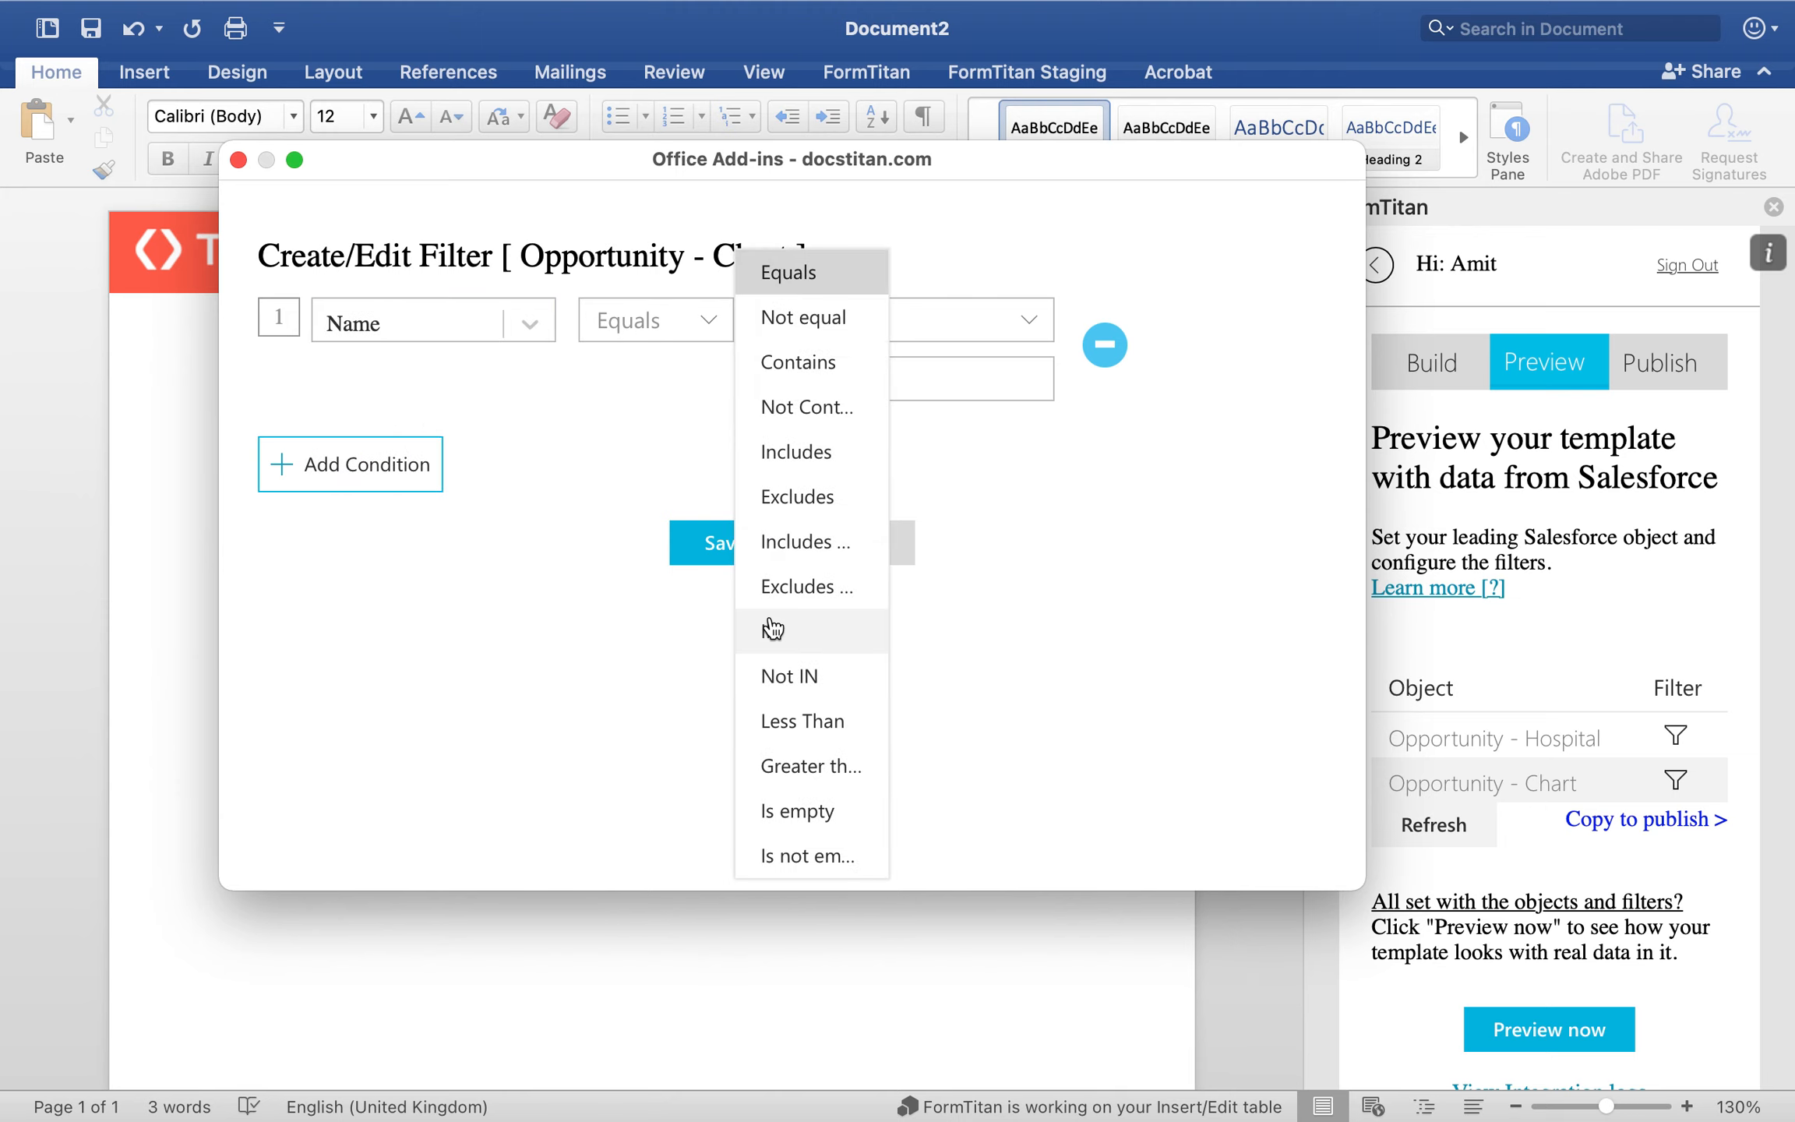
pyautogui.click(846, 360)
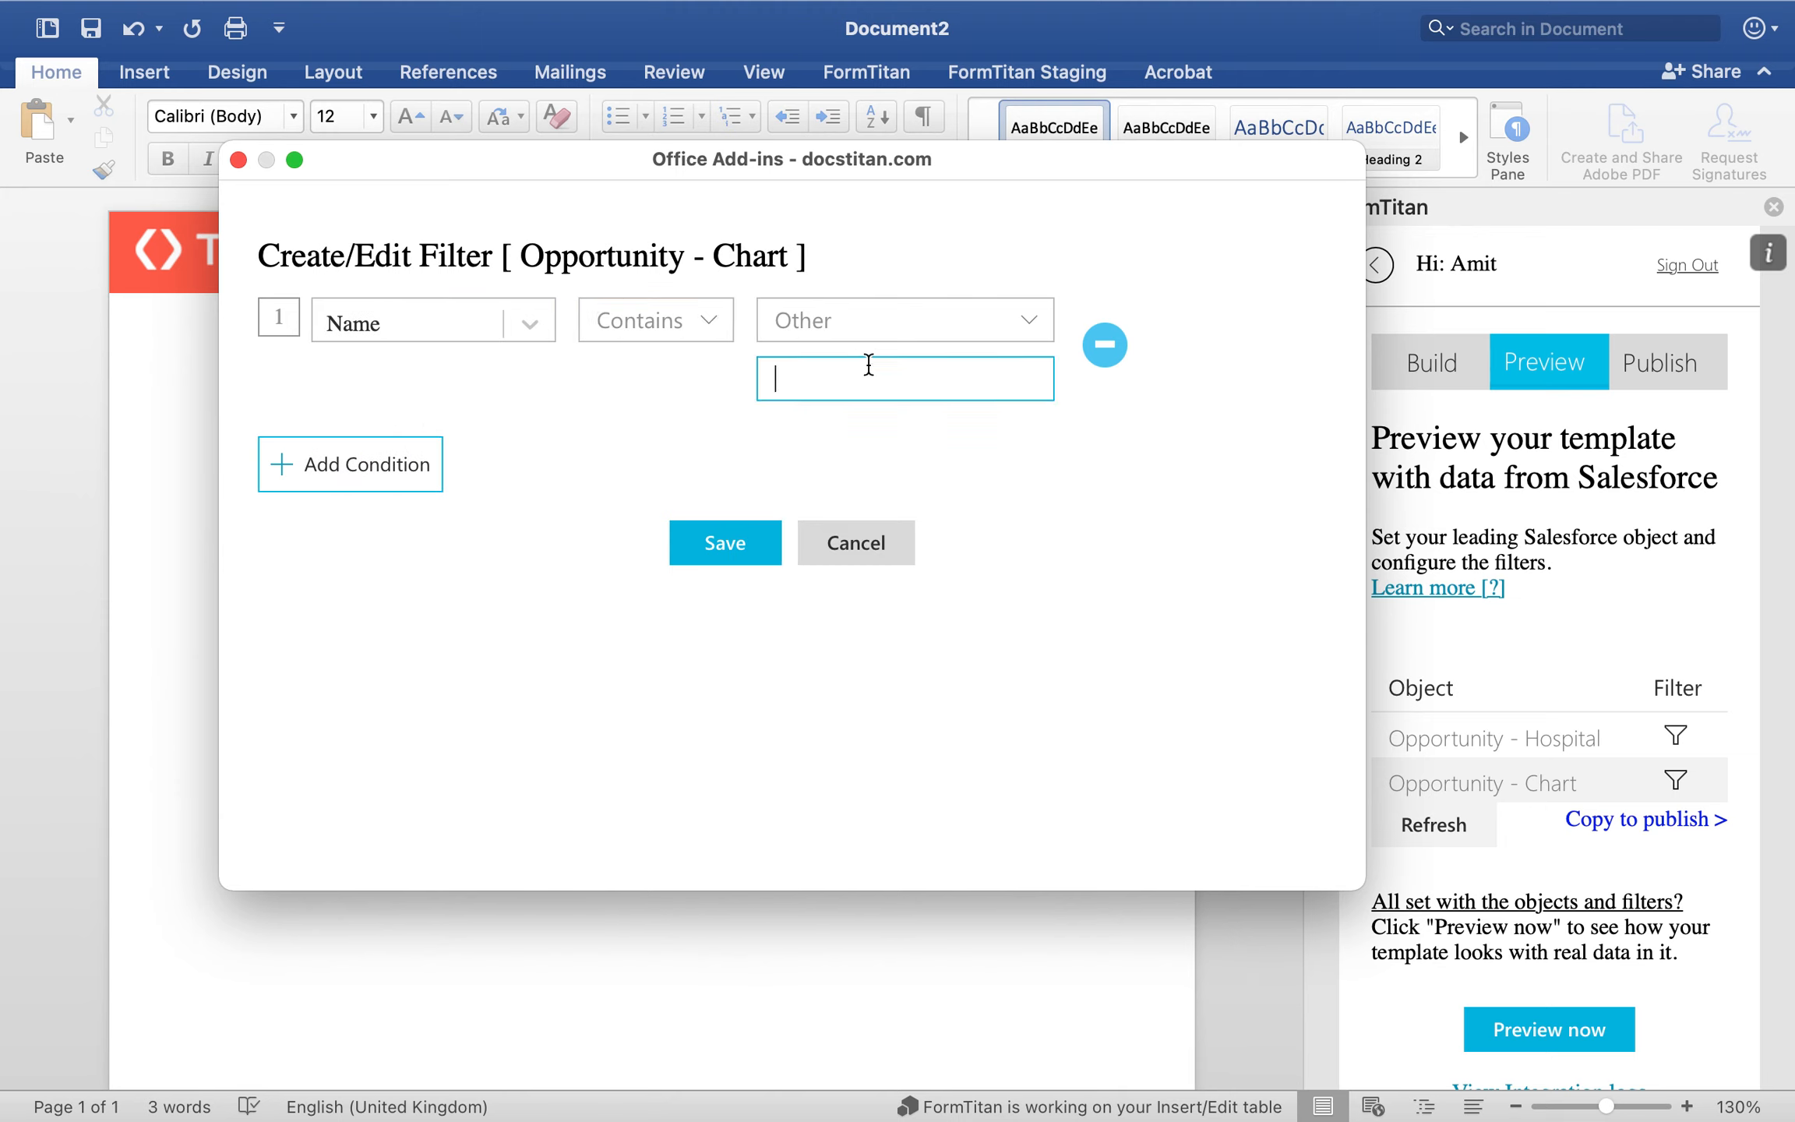
pyautogui.write('Hospital')
pyautogui.click(763, 526)
pyautogui.click(755, 703)
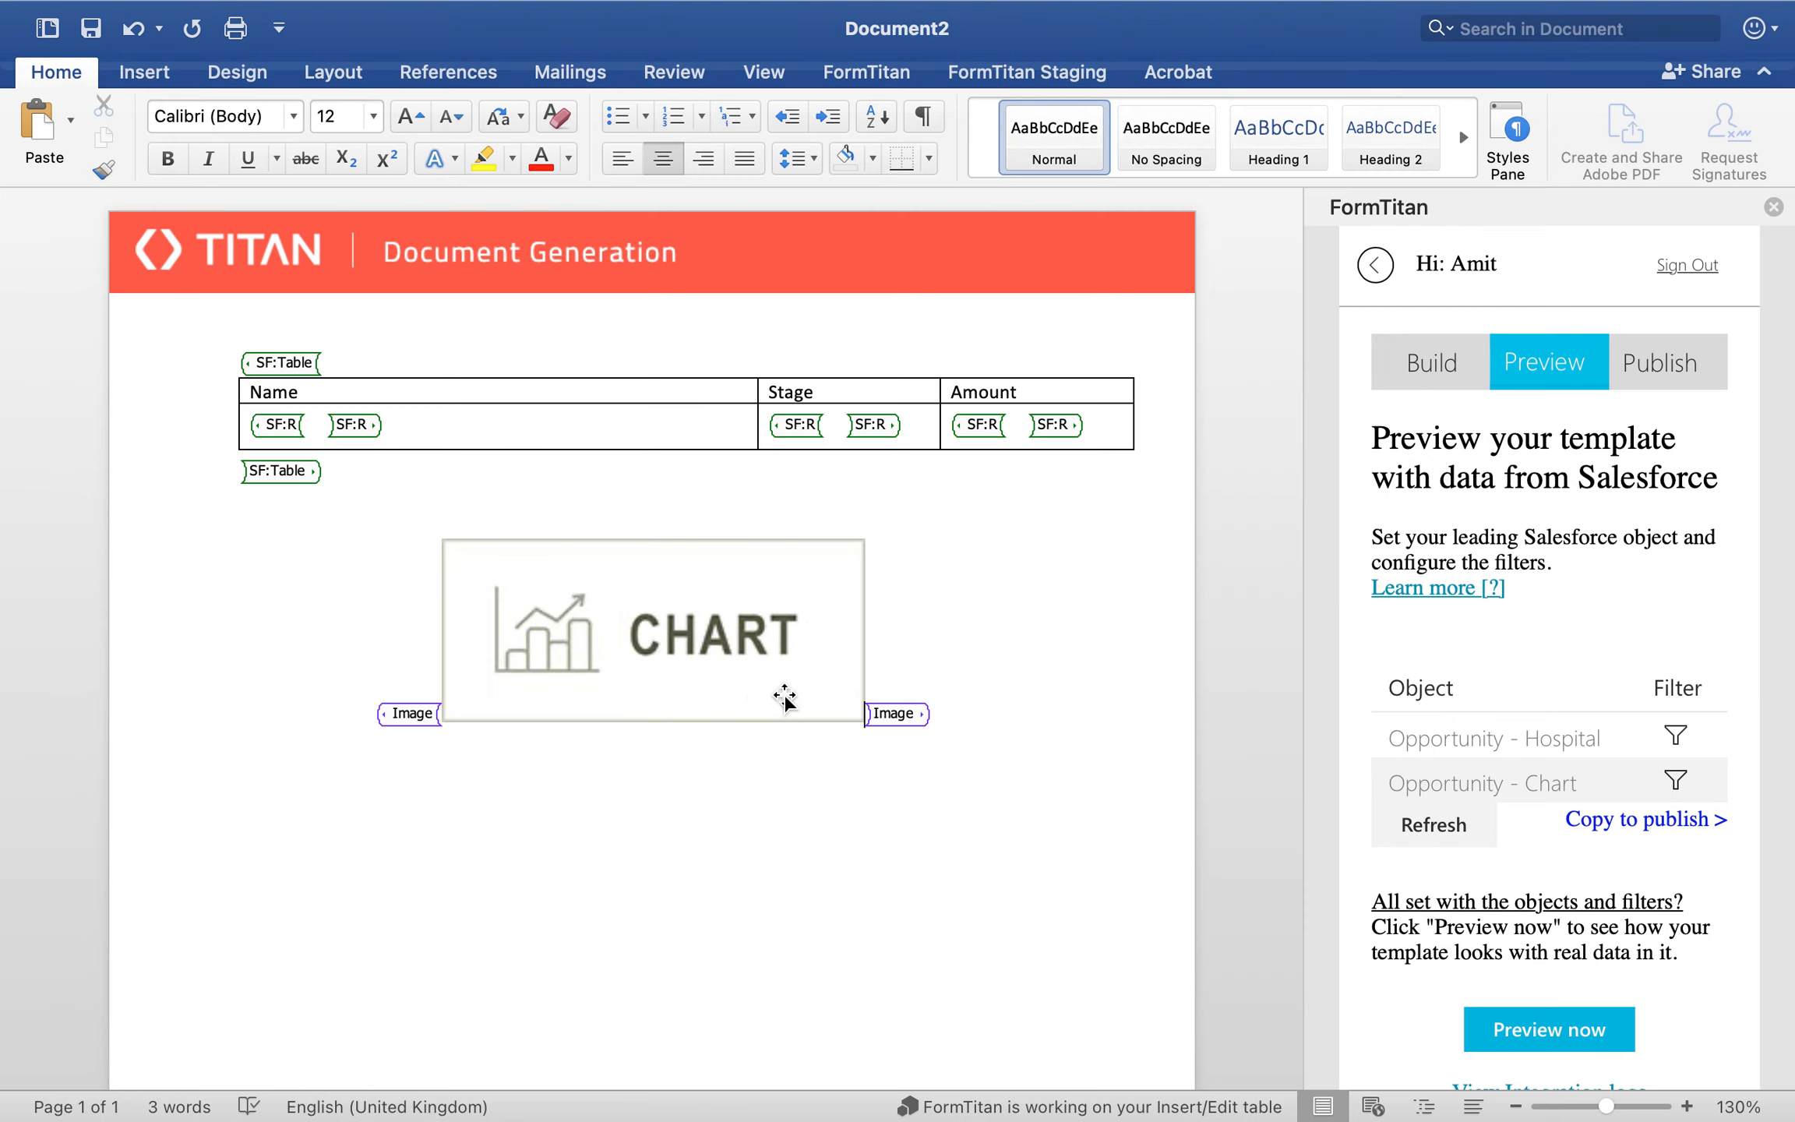
# Step: Preview the template with Salesforce data and examine the generated line chart and its axes
pyautogui.click(1518, 1033)
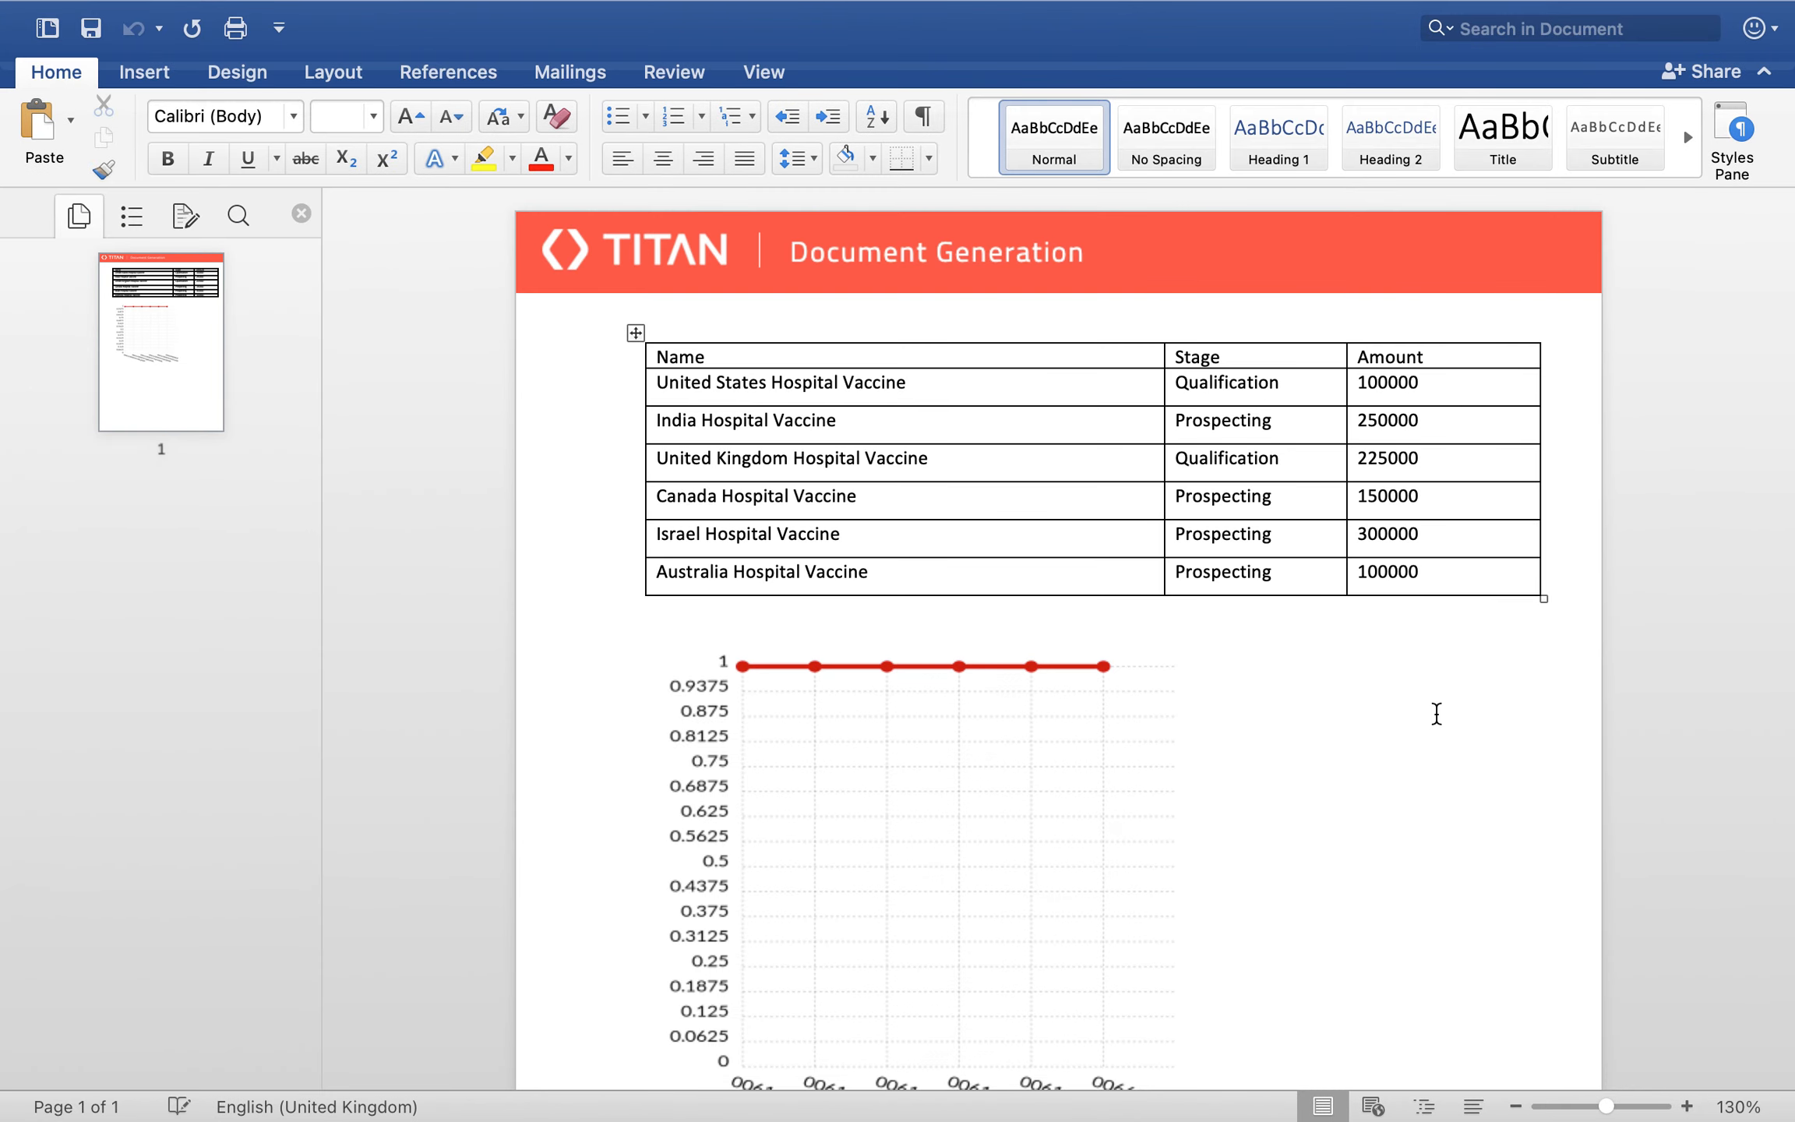
pyautogui.scroll(-1, 1230, 766)
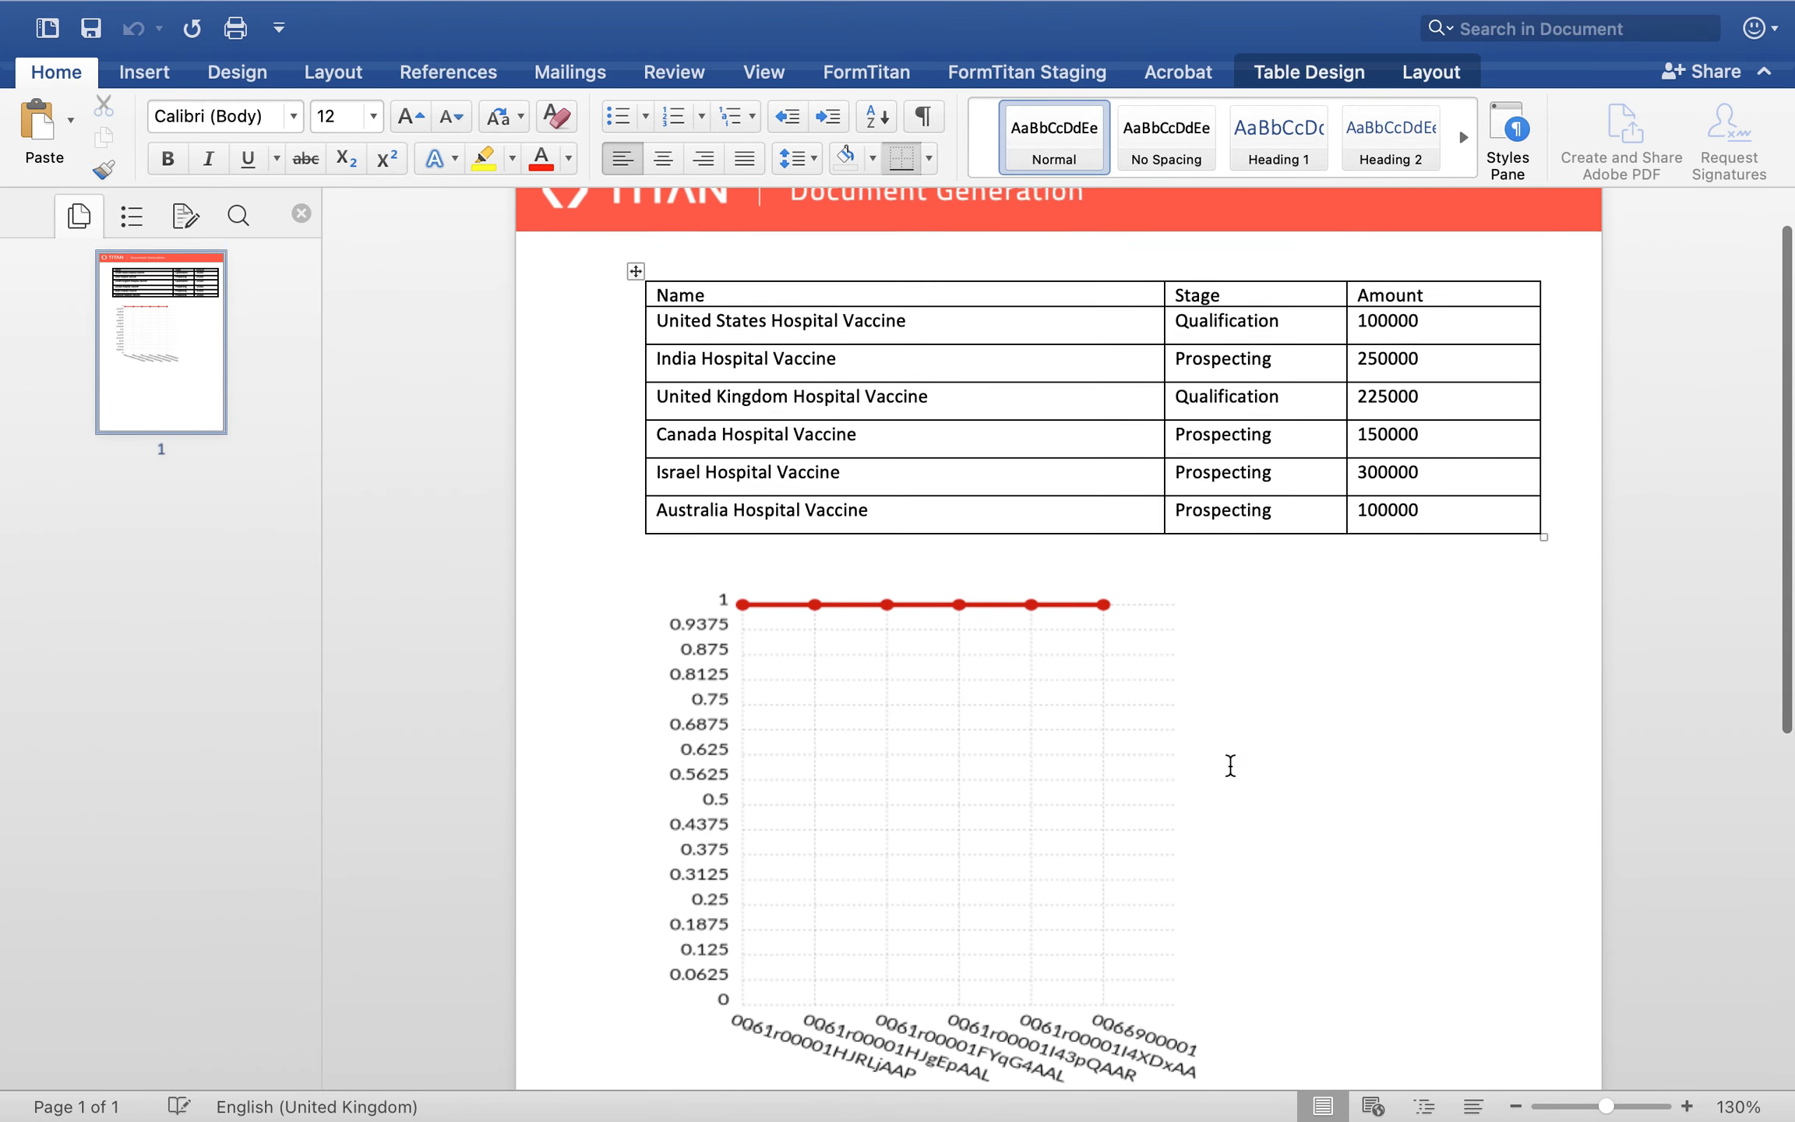
pyautogui.scroll(-1, 794, 627)
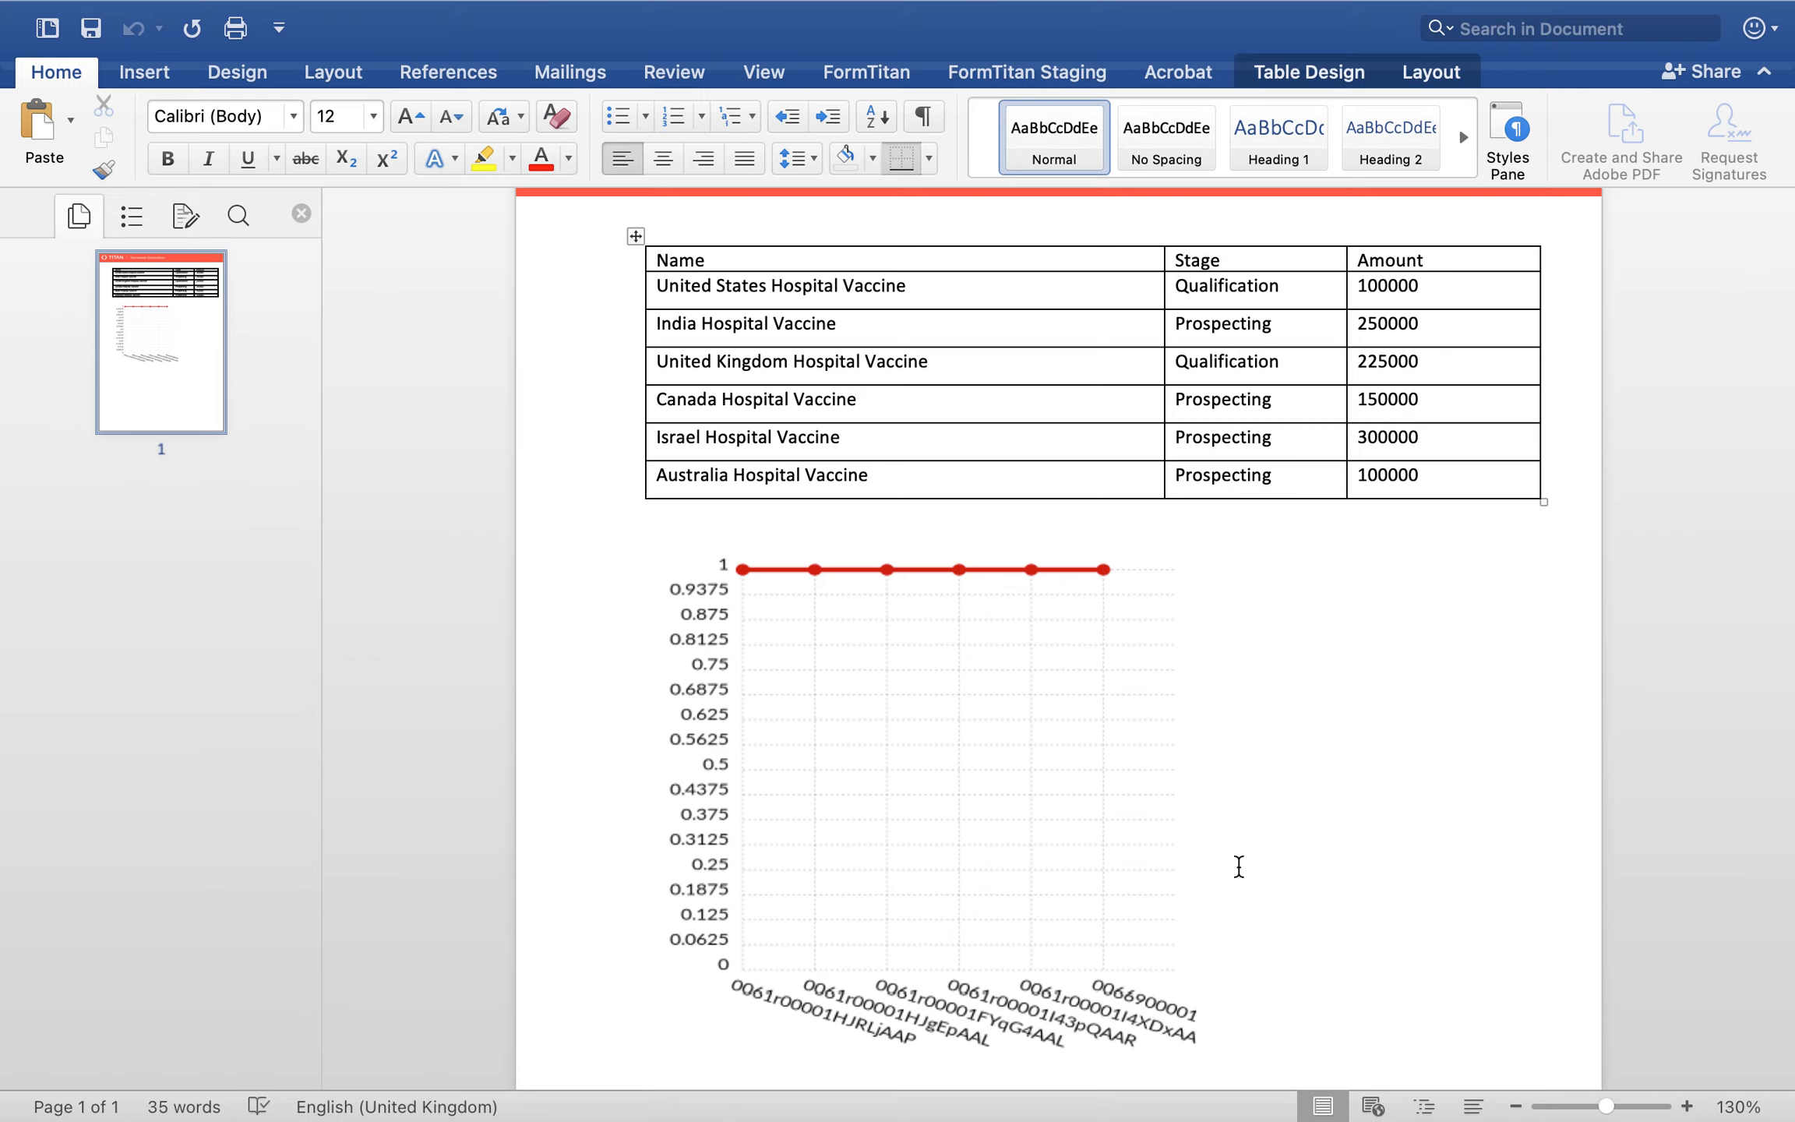
pyautogui.scroll(-1, 1239, 867)
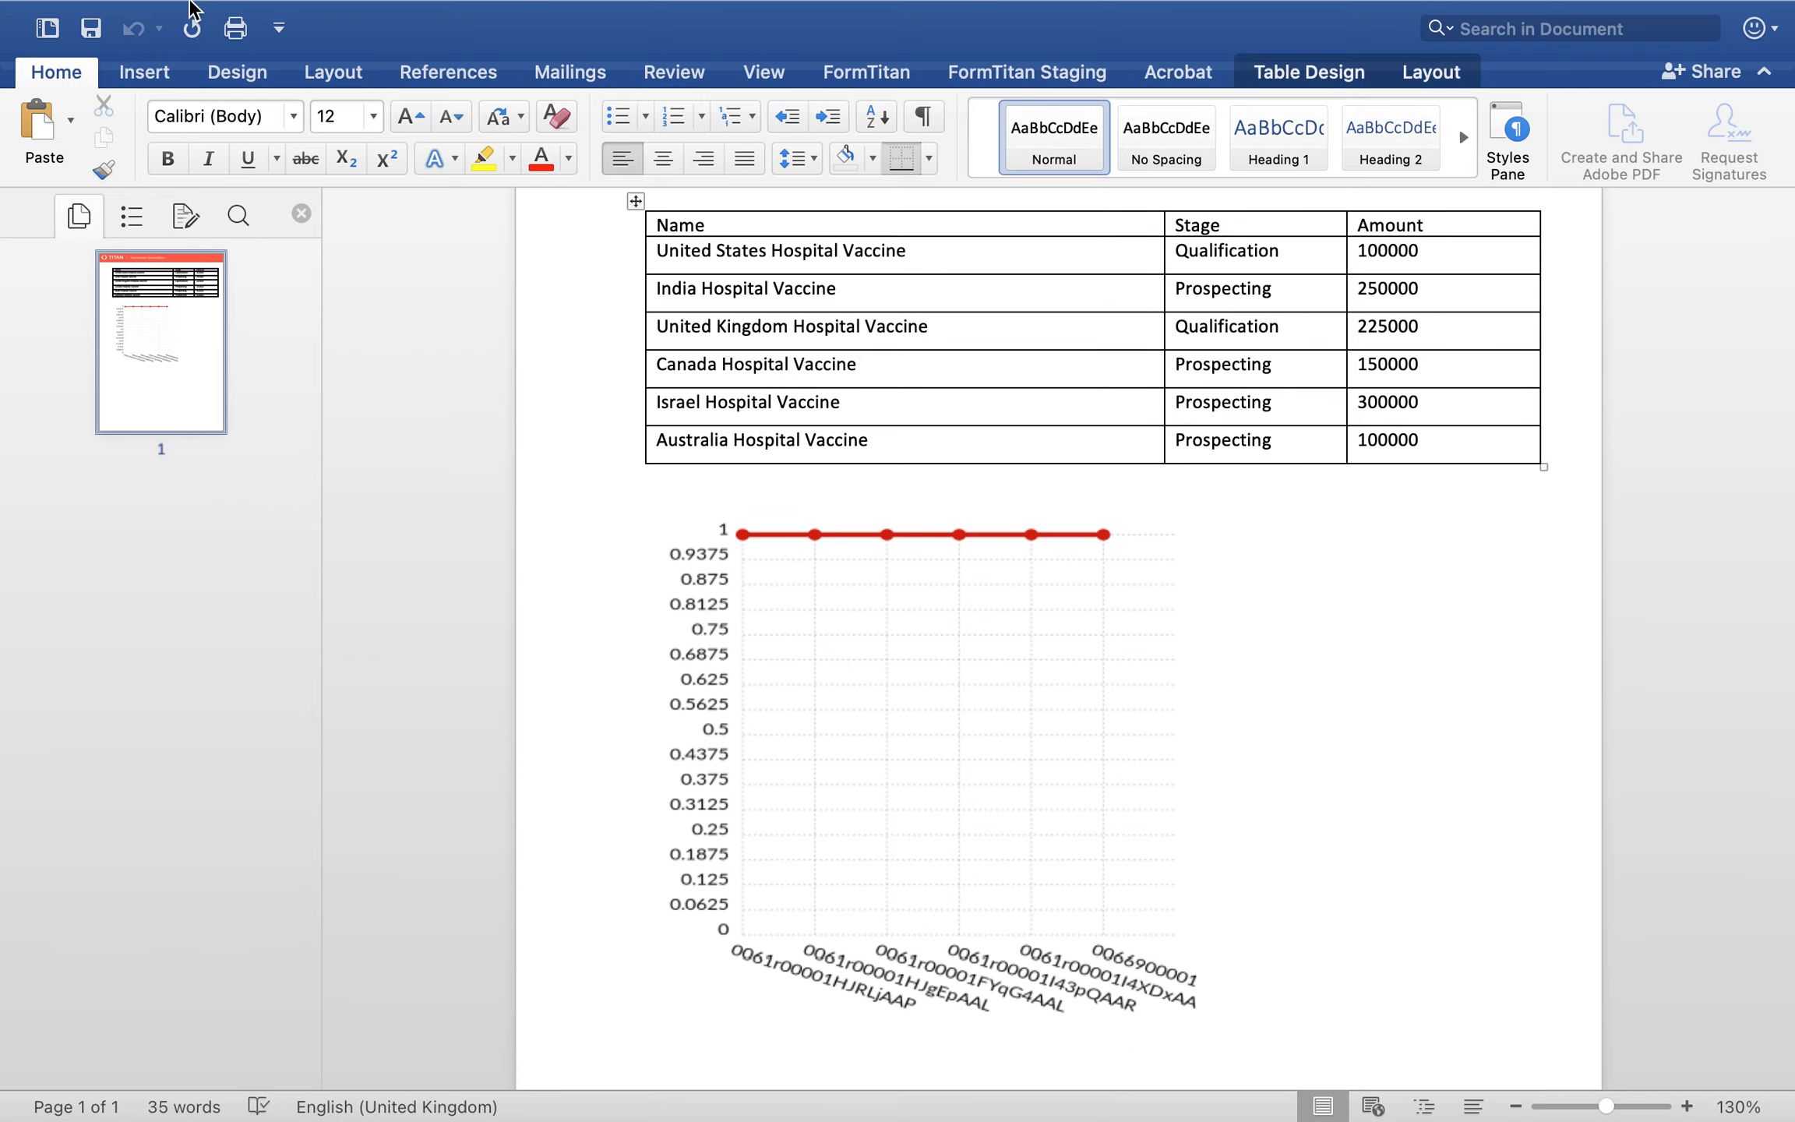
# Step: Close the preview, reopen the settings of the chart placeholder and set its labels axis to Amount
pyautogui.moveTo(196, 6)
pyautogui.click(27, 64)
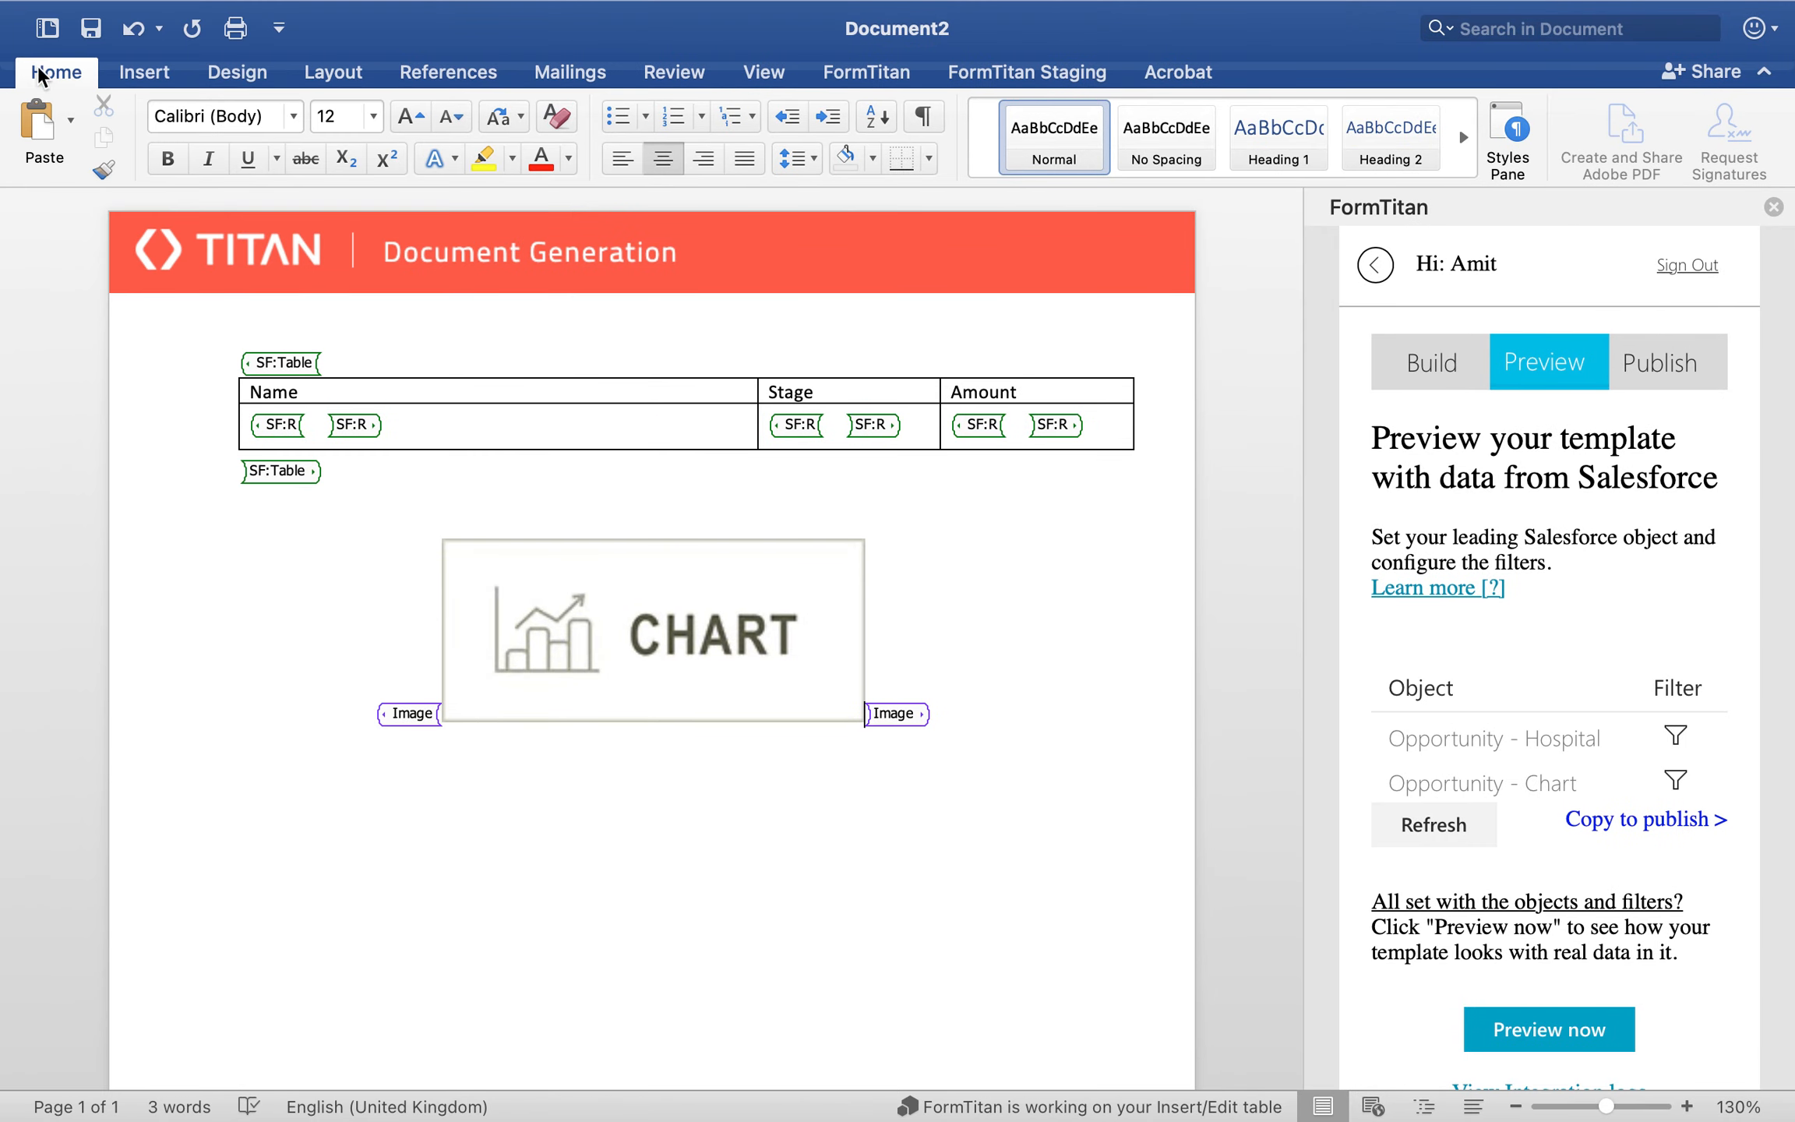
pyautogui.click(397, 718)
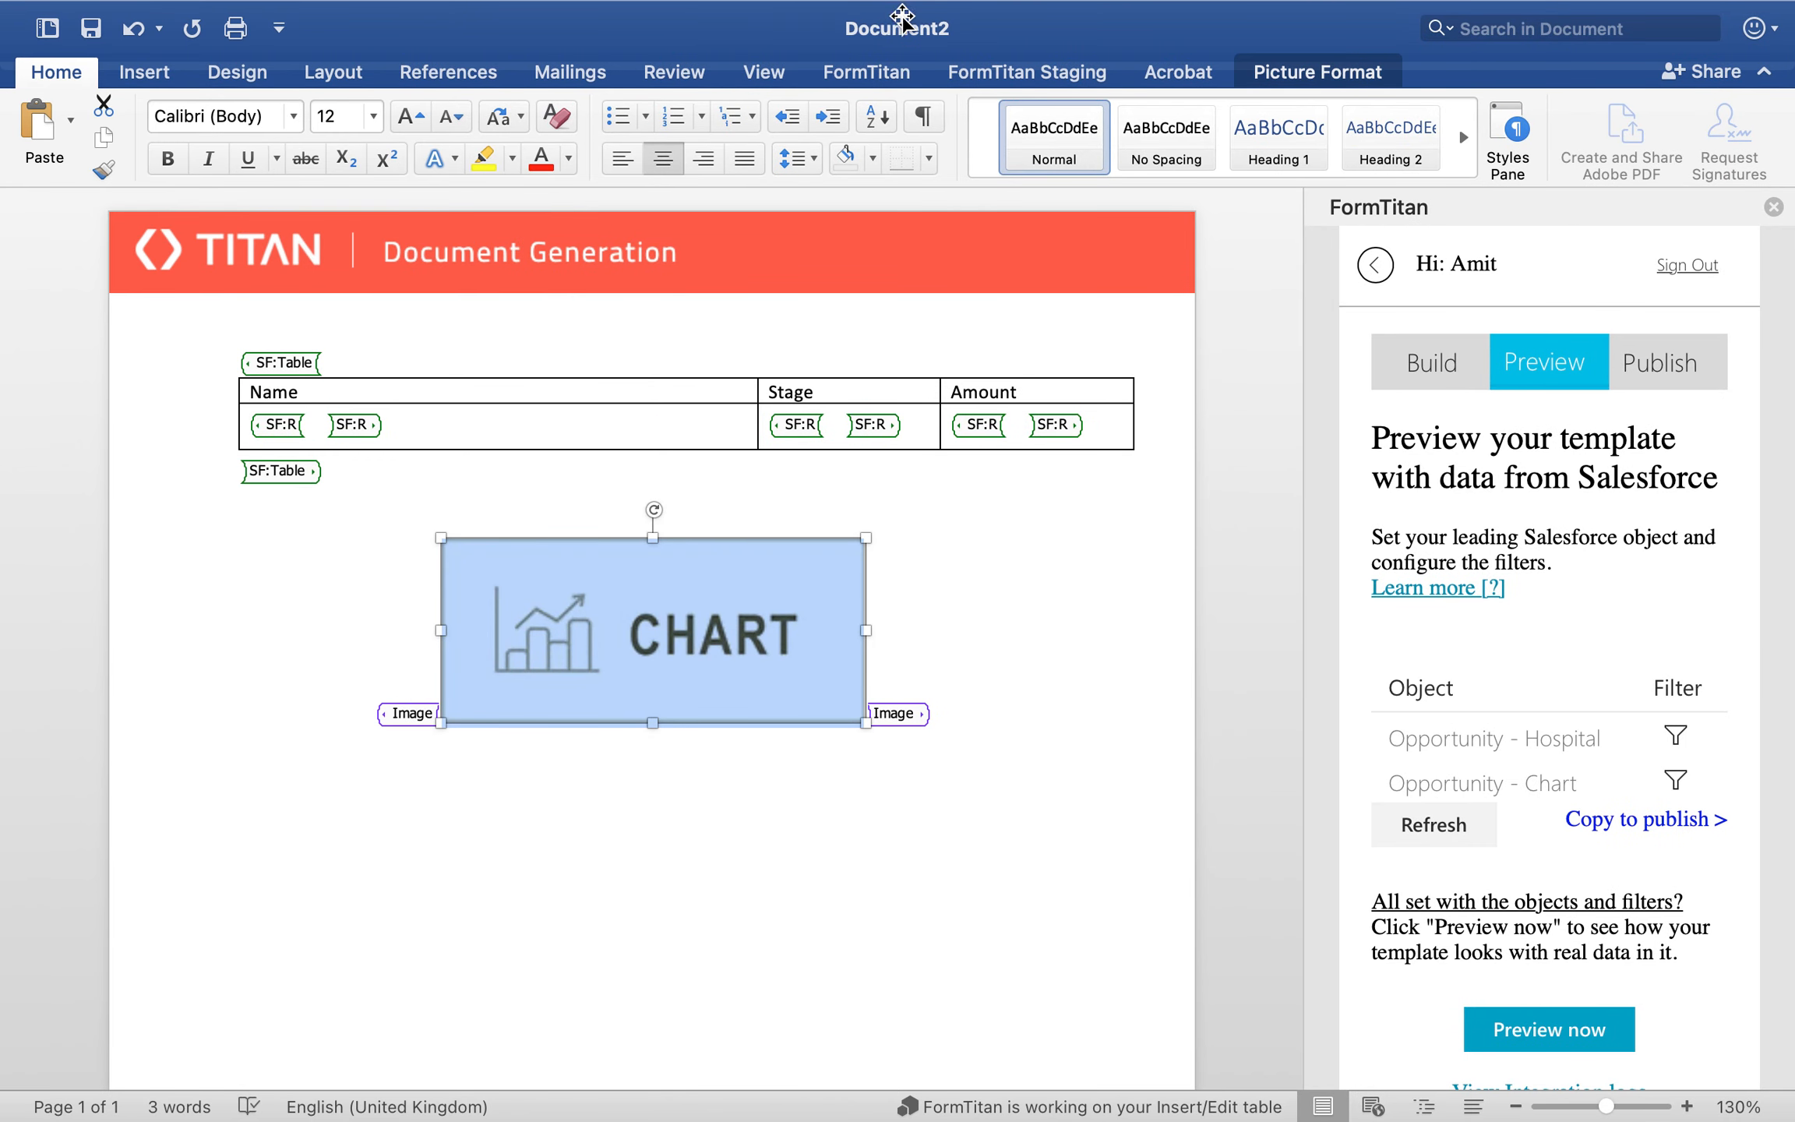
pyautogui.click(1054, 73)
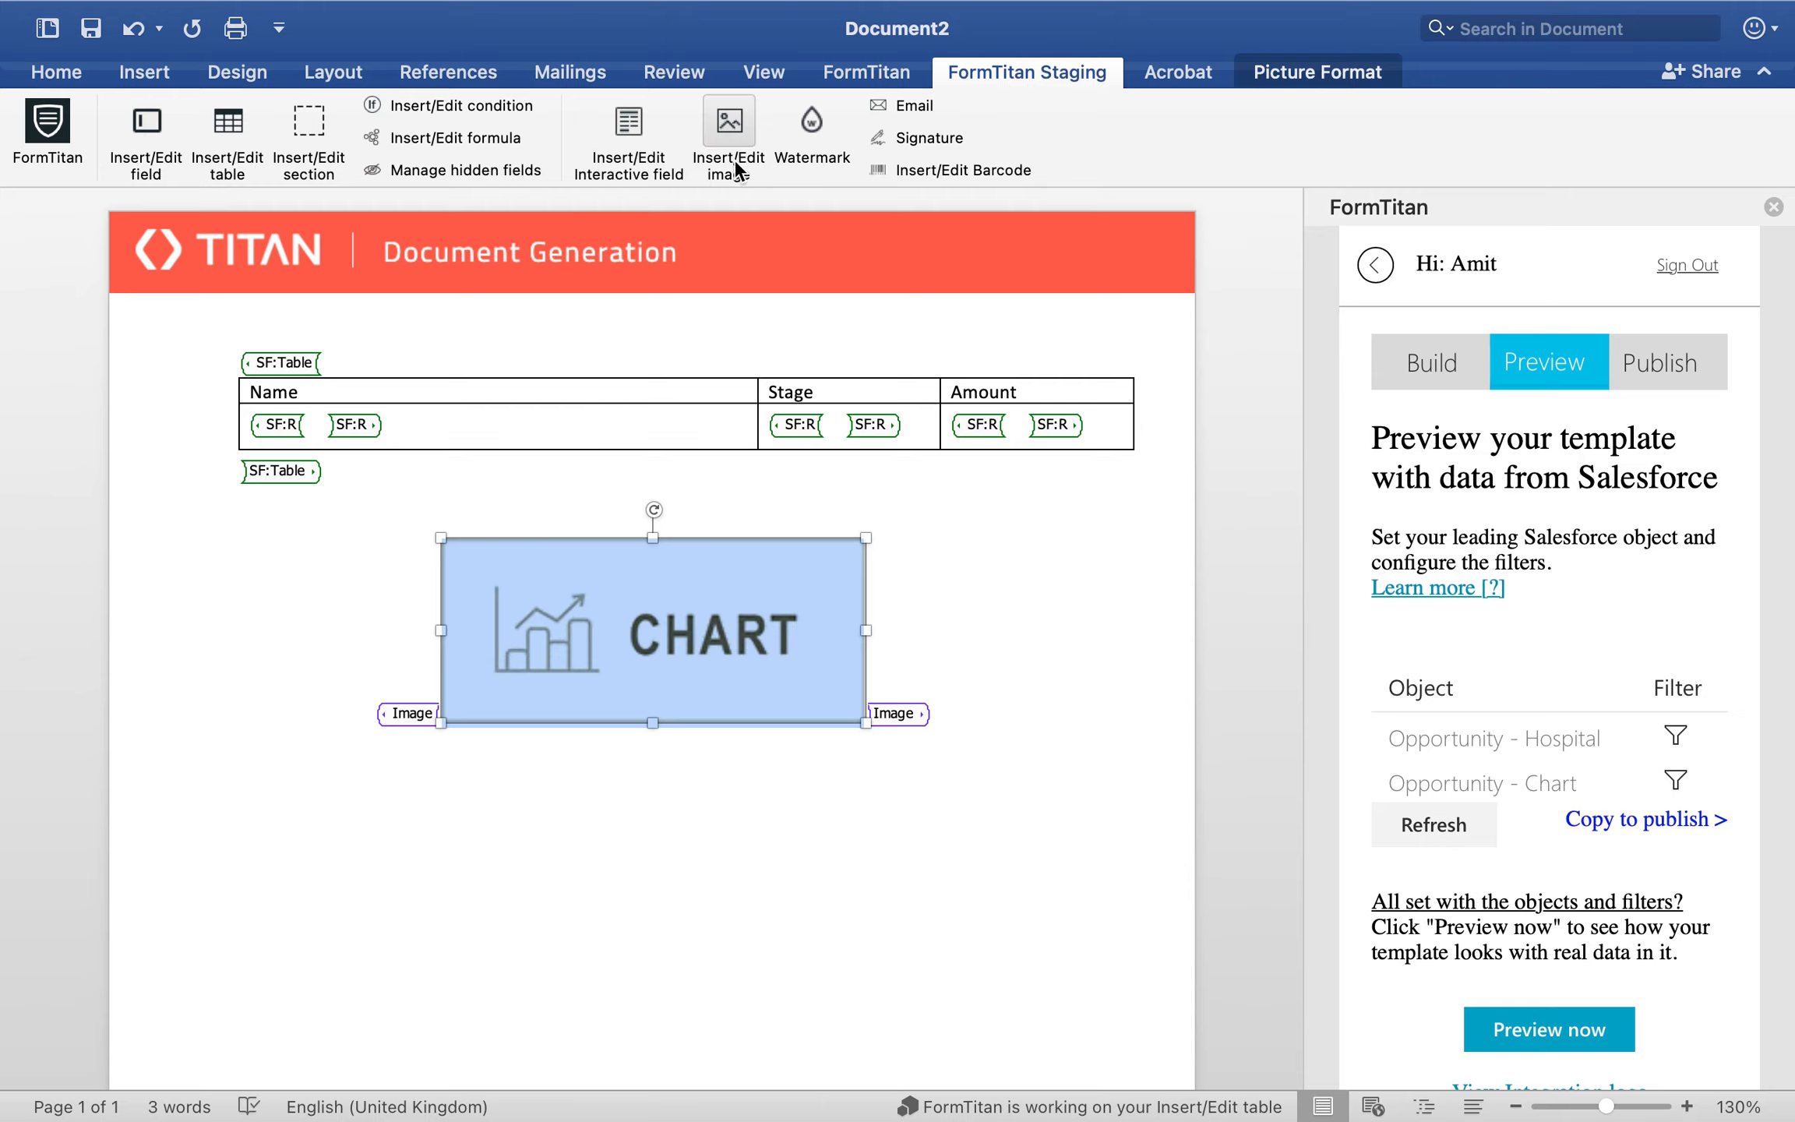
pyautogui.click(730, 138)
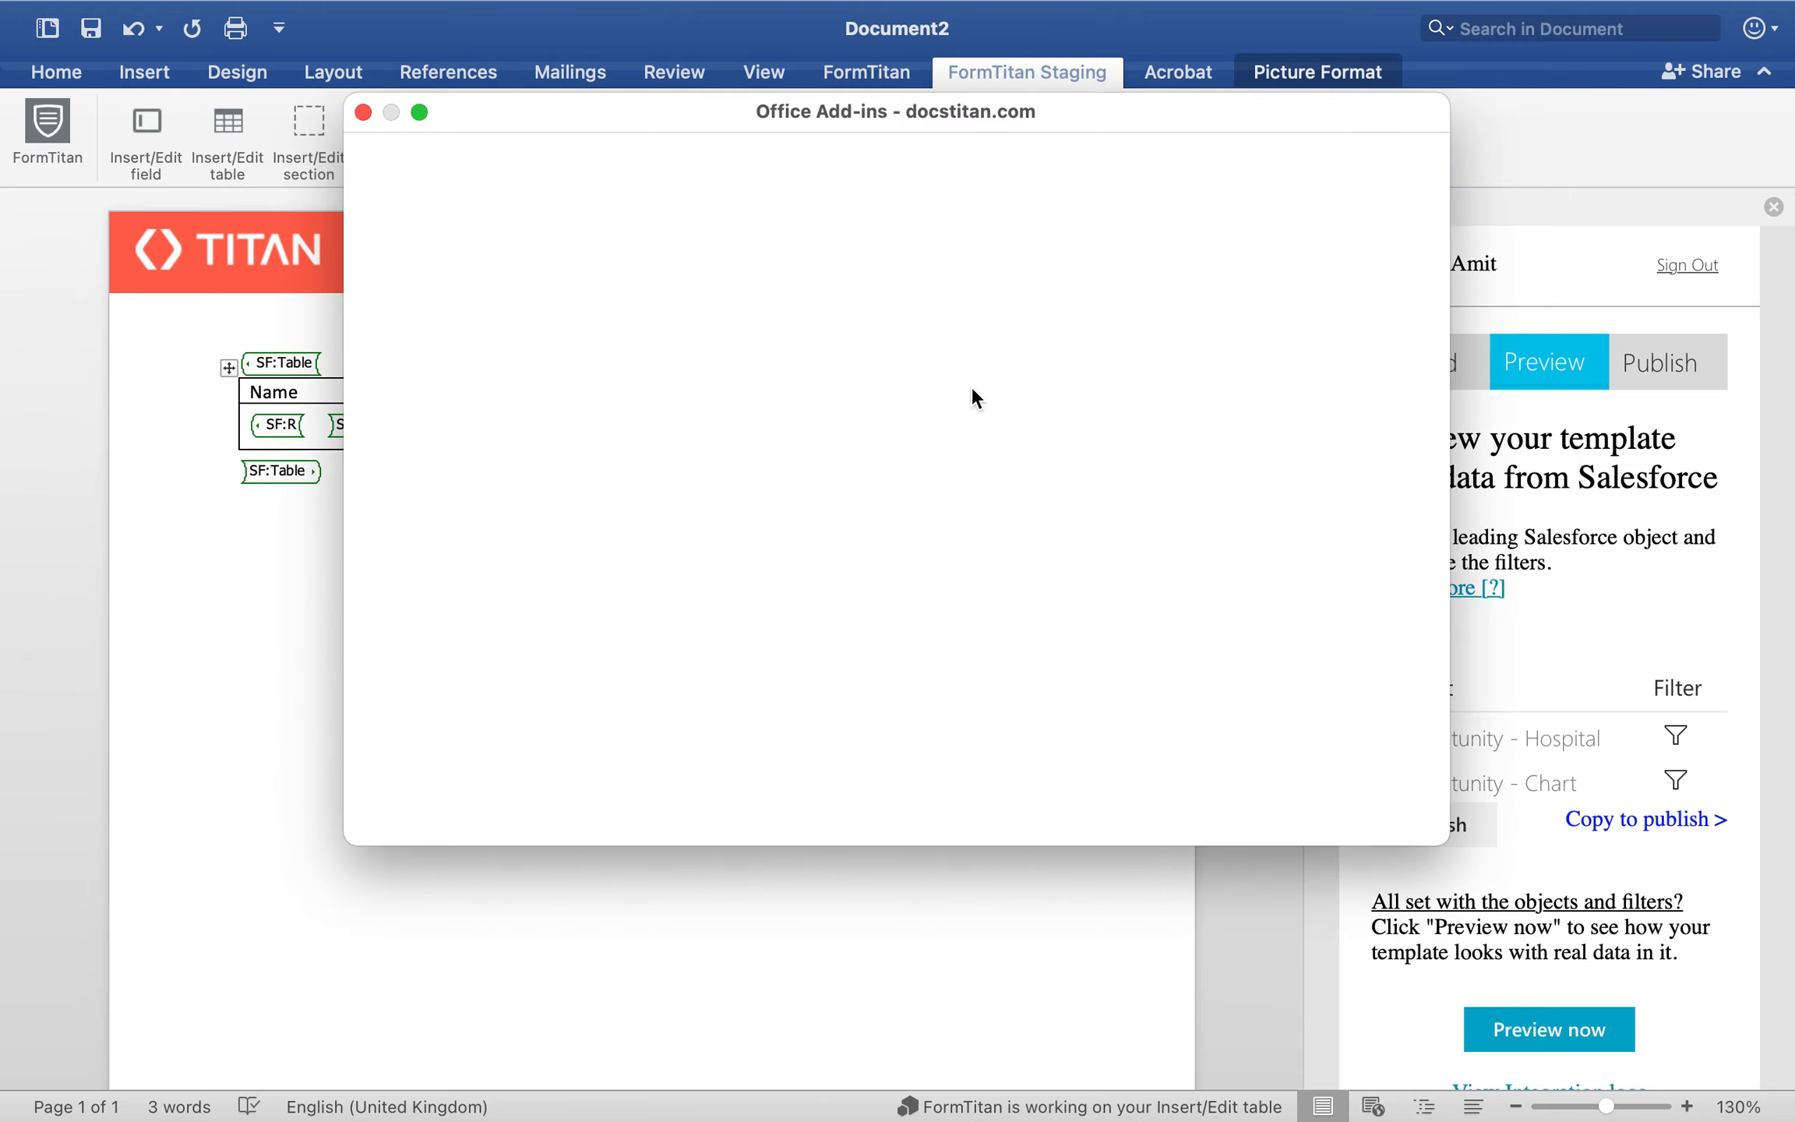
pyautogui.scroll(-5, 813, 548)
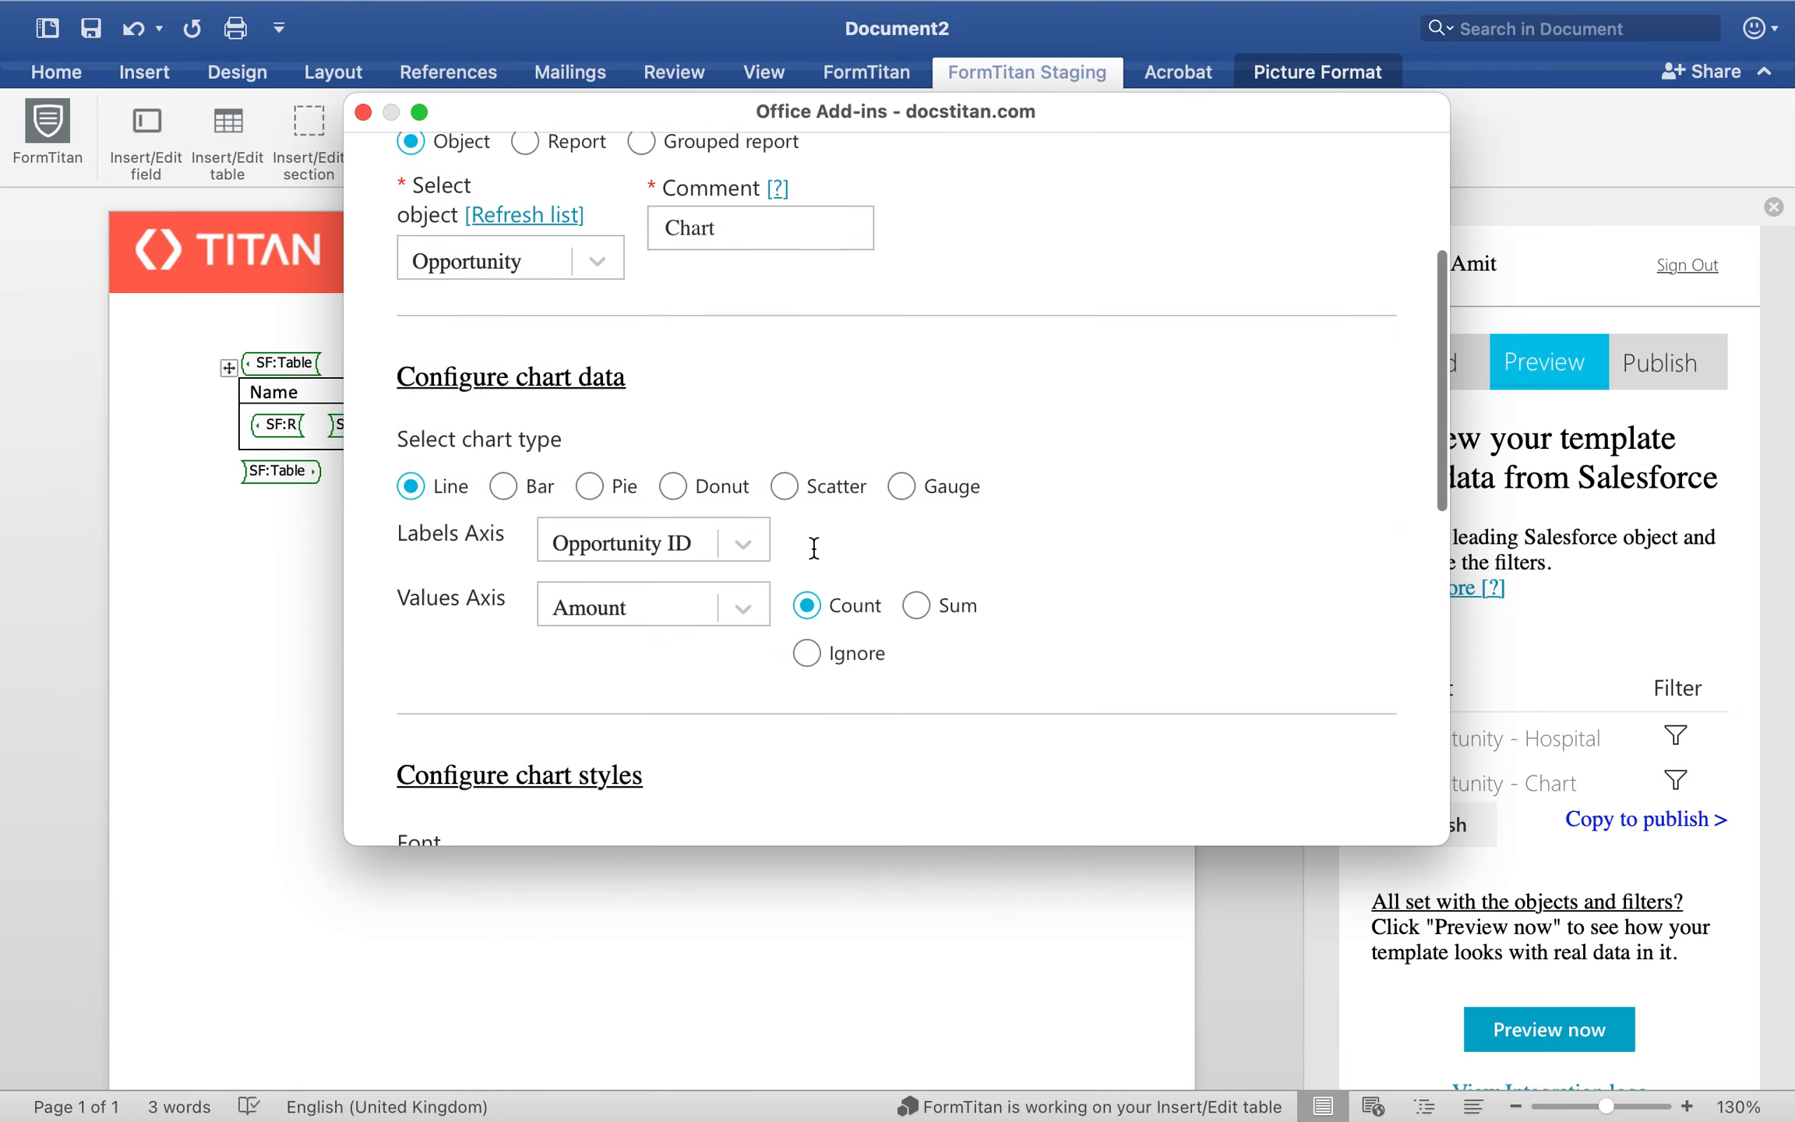
pyautogui.click(691, 517)
pyautogui.write('a')
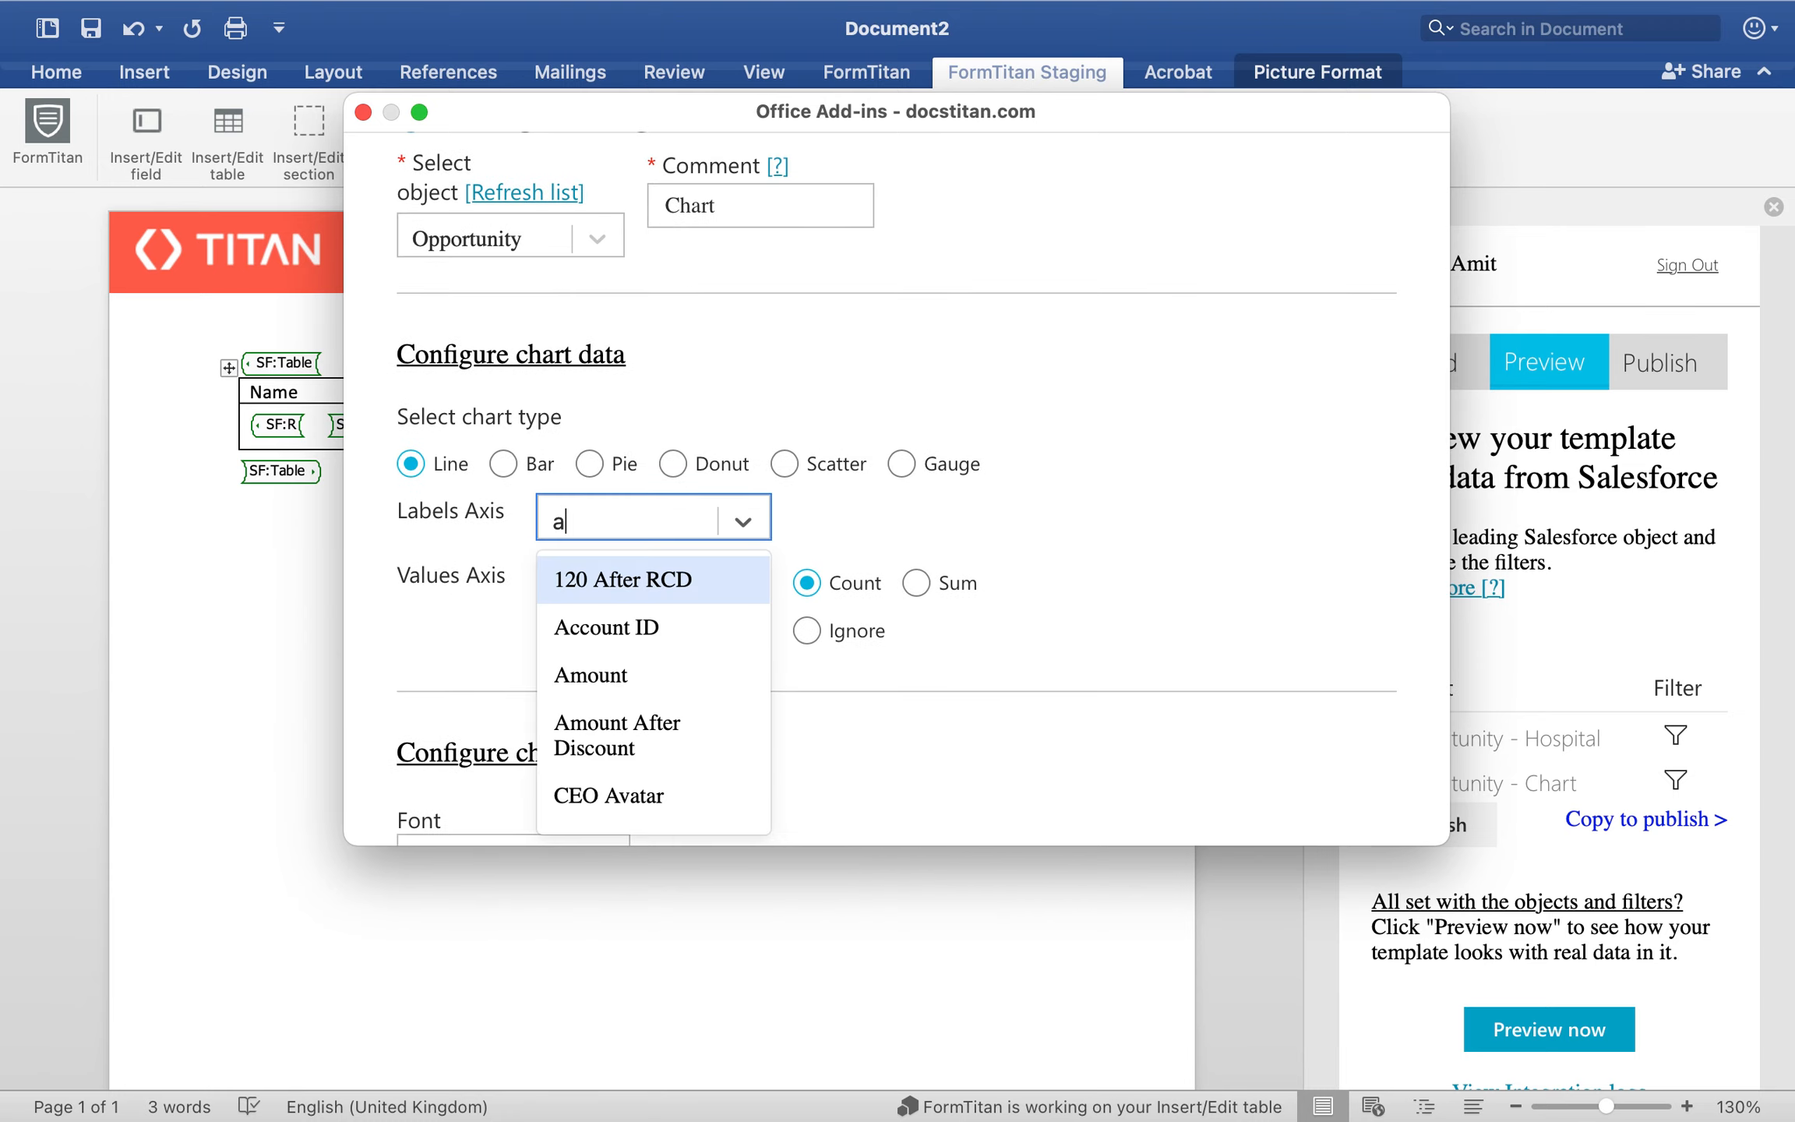
pyautogui.write('mount')
pyautogui.click(673, 576)
# Step: Set the chart's values axis to Opportunity ID and save the chart
pyautogui.click(580, 586)
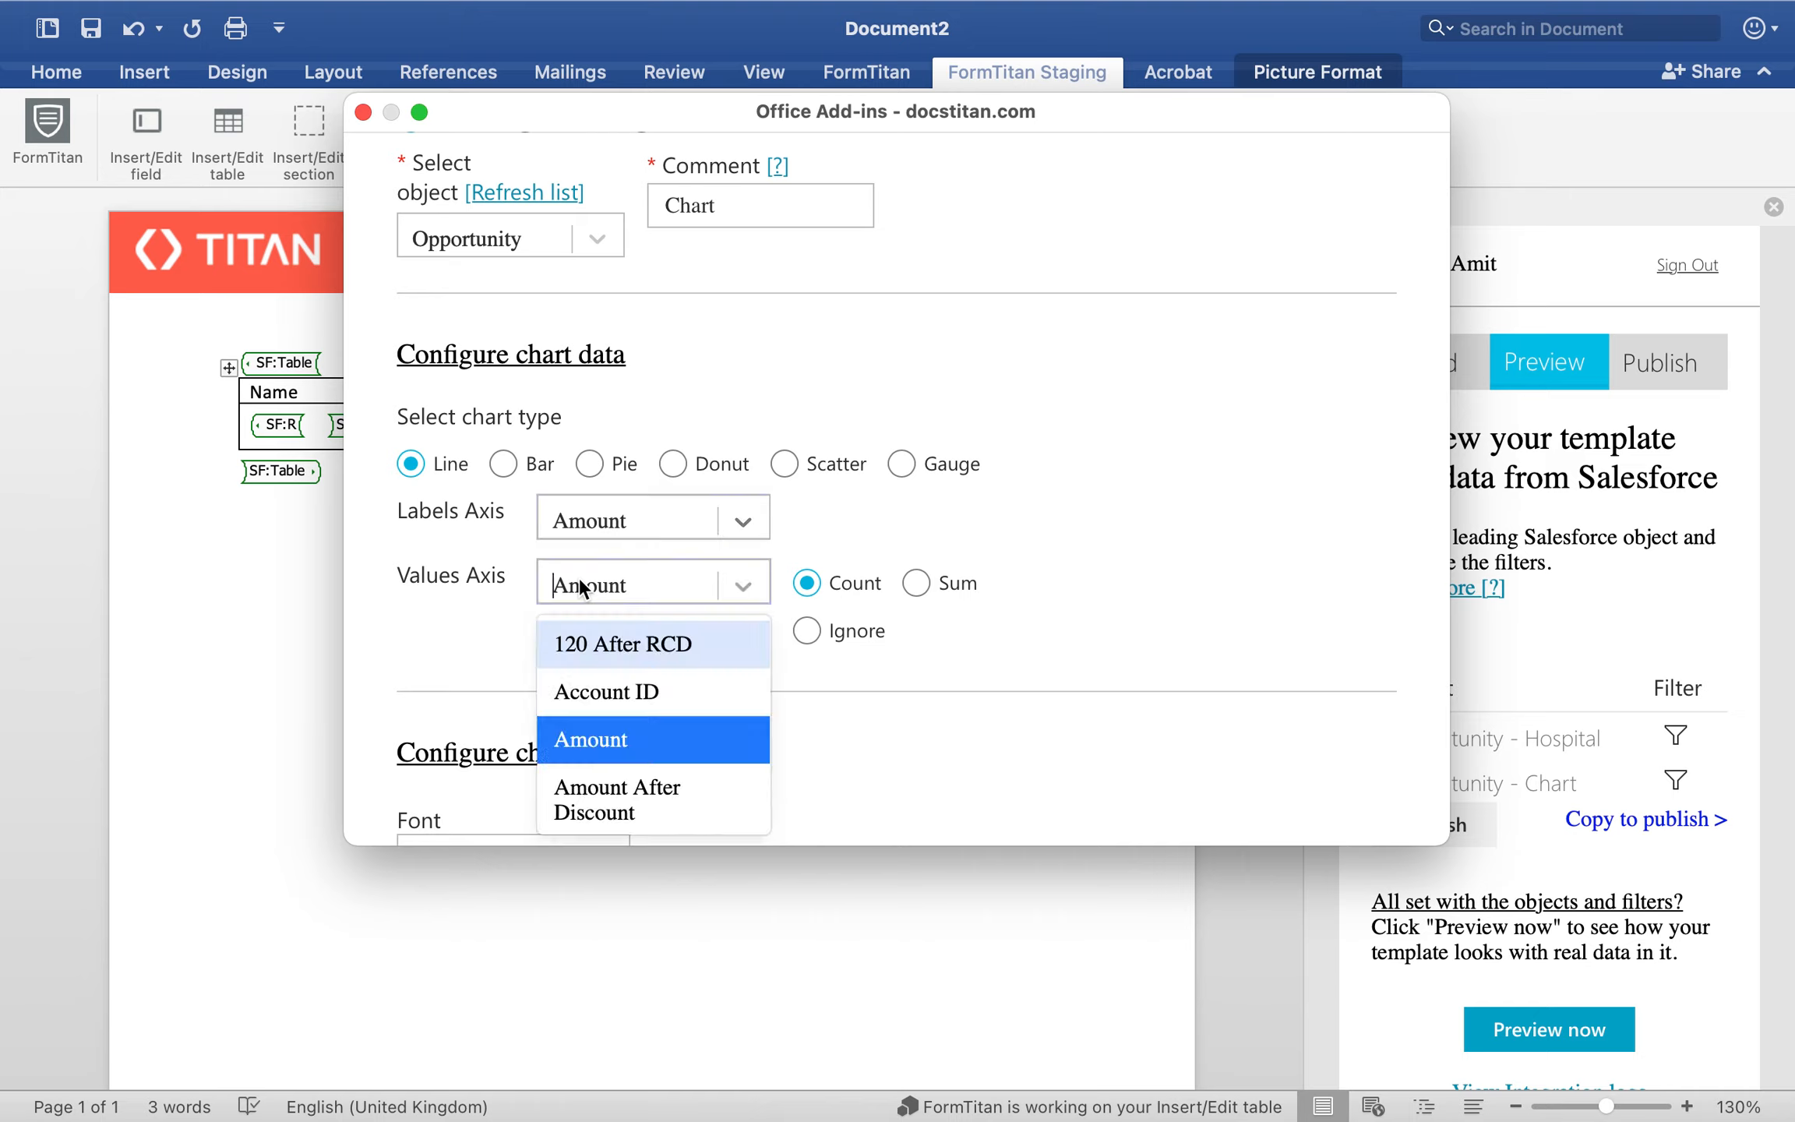
pyautogui.write('opp')
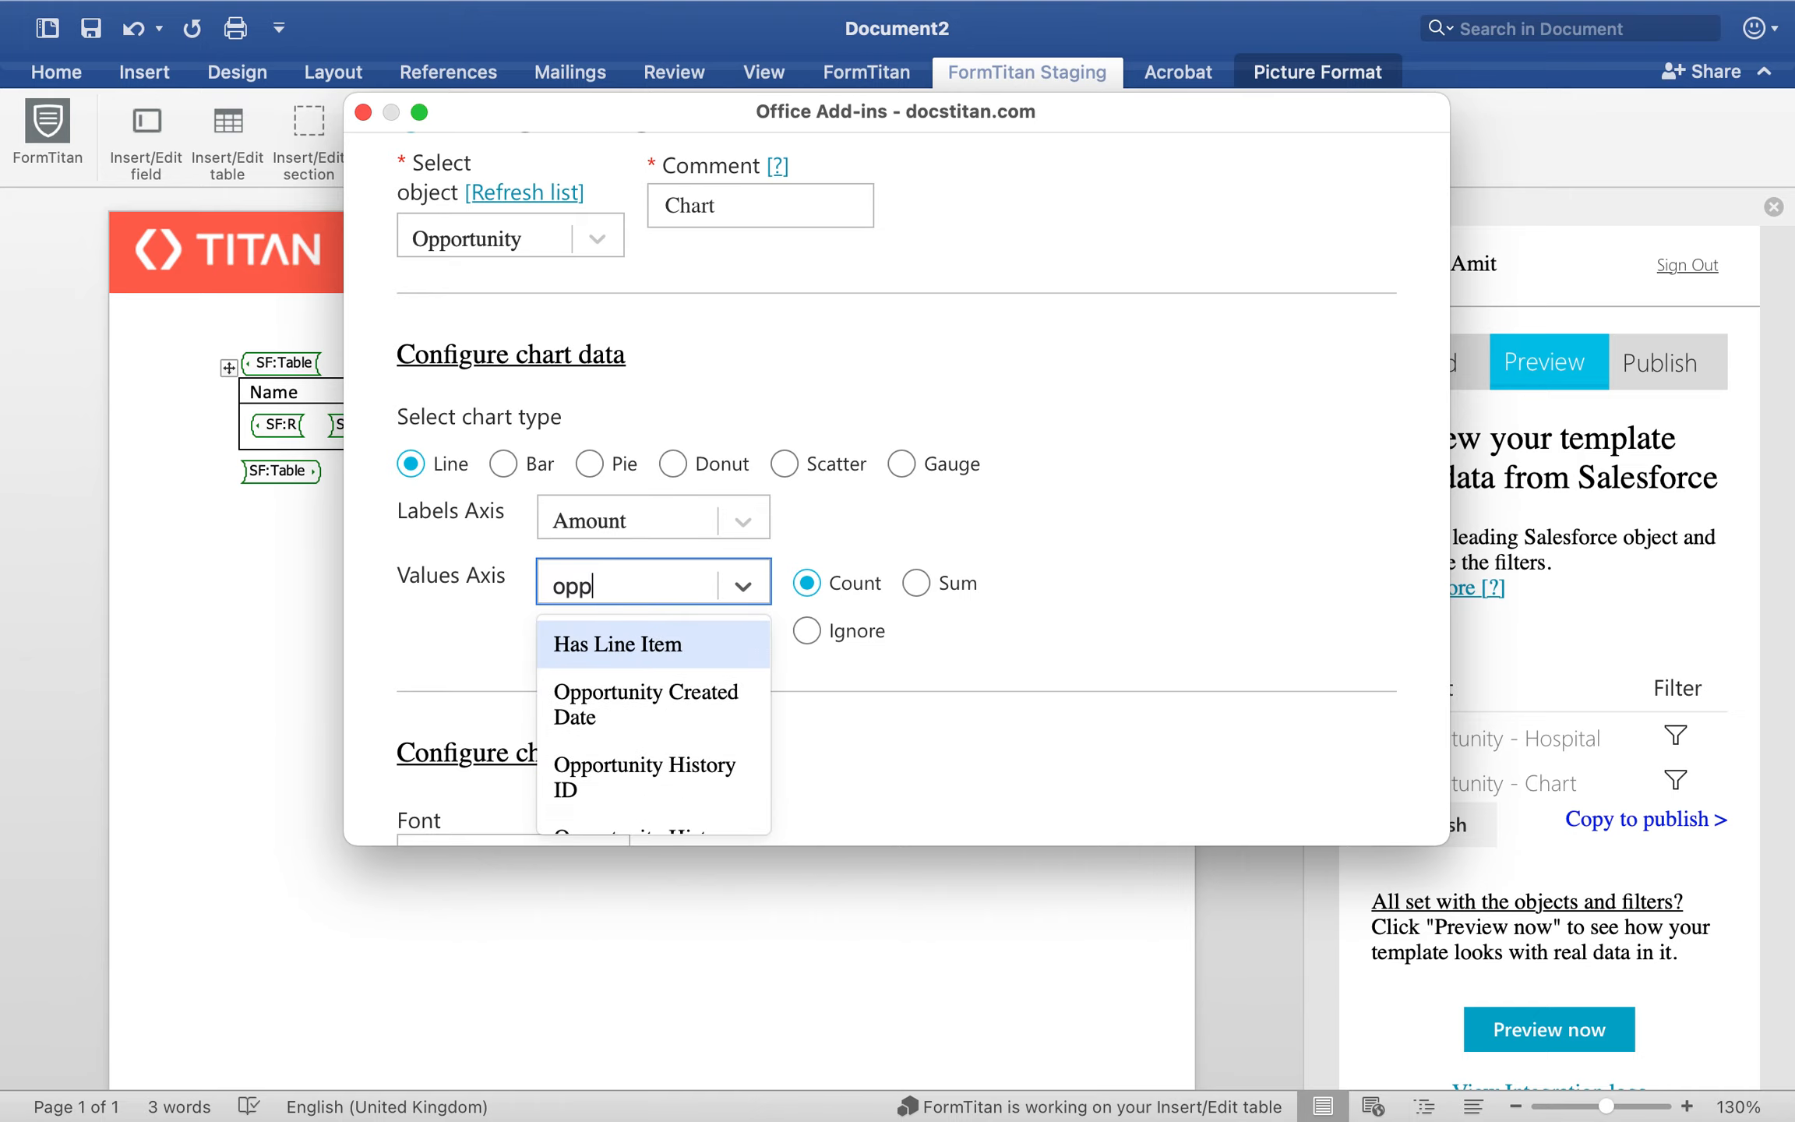
pyautogui.scroll(-2, 591, 709)
pyautogui.click(591, 710)
pyautogui.scroll(-10, 590, 710)
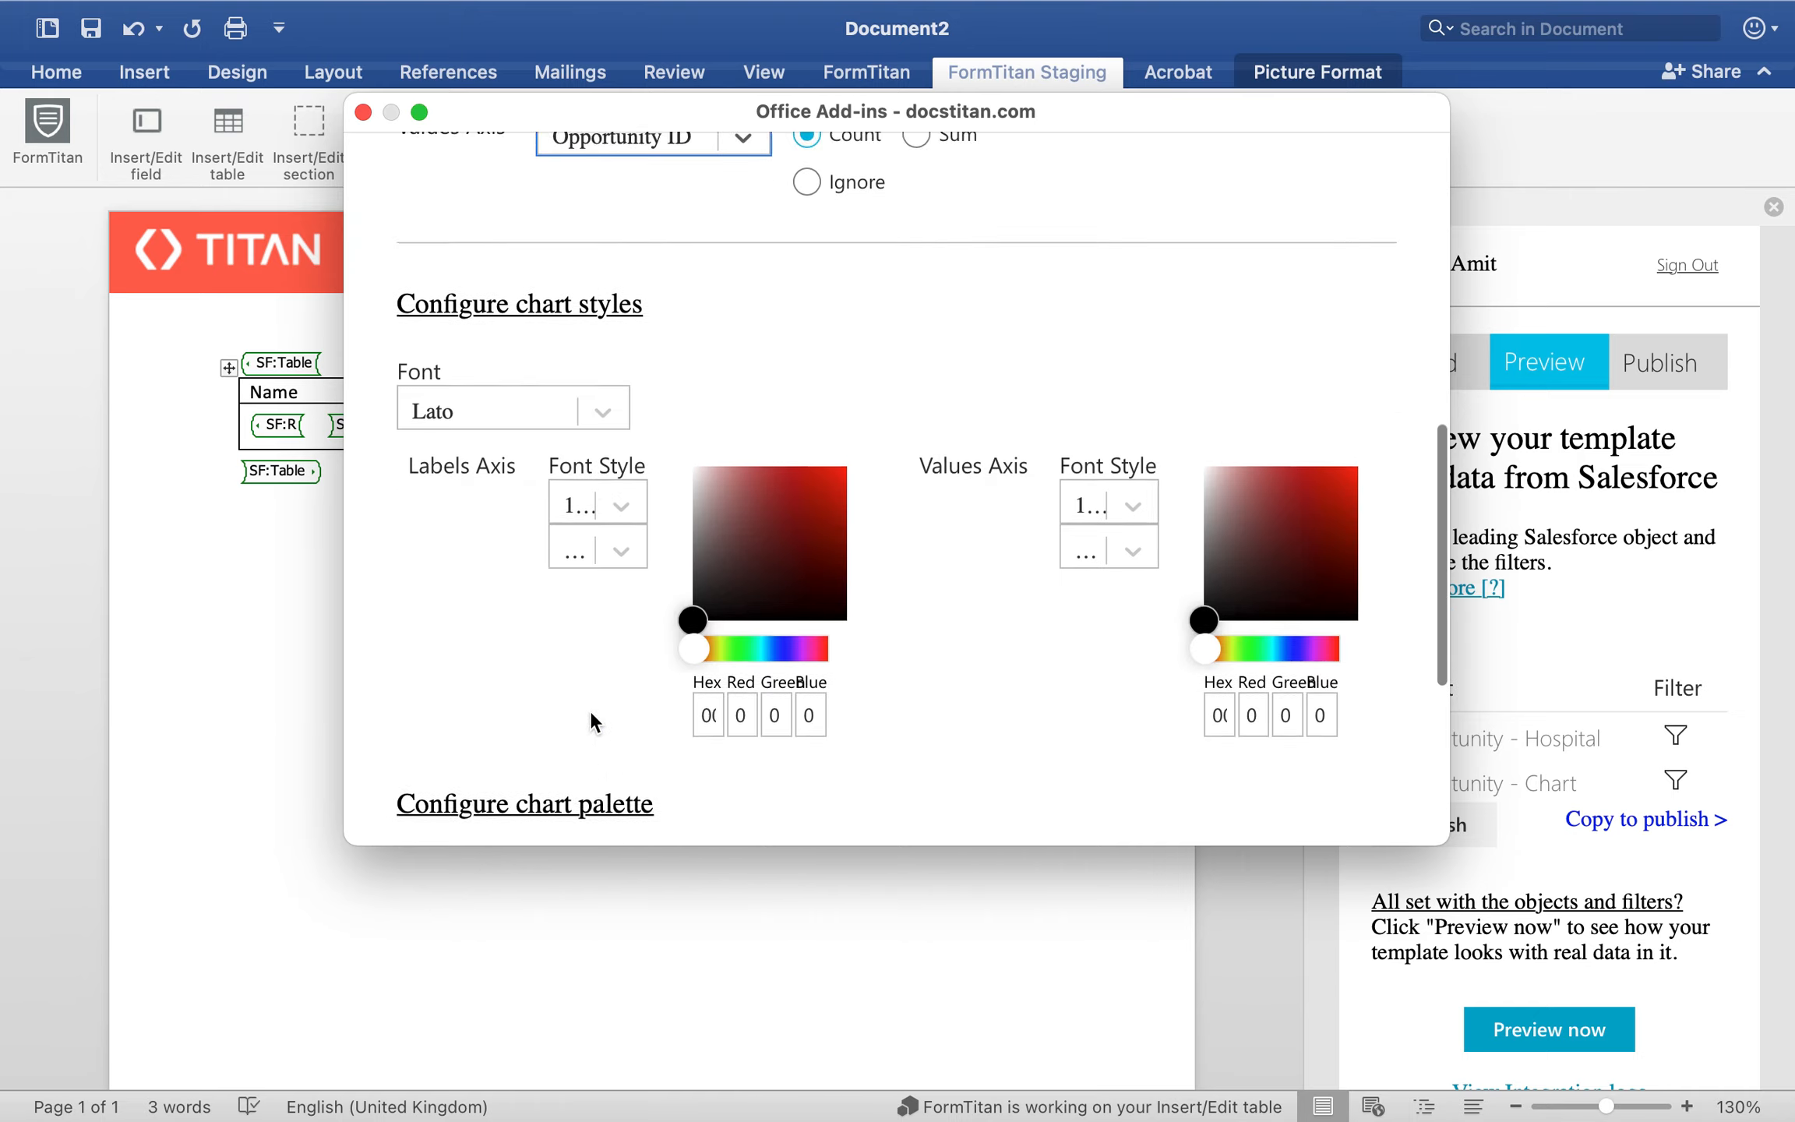
pyautogui.click(876, 771)
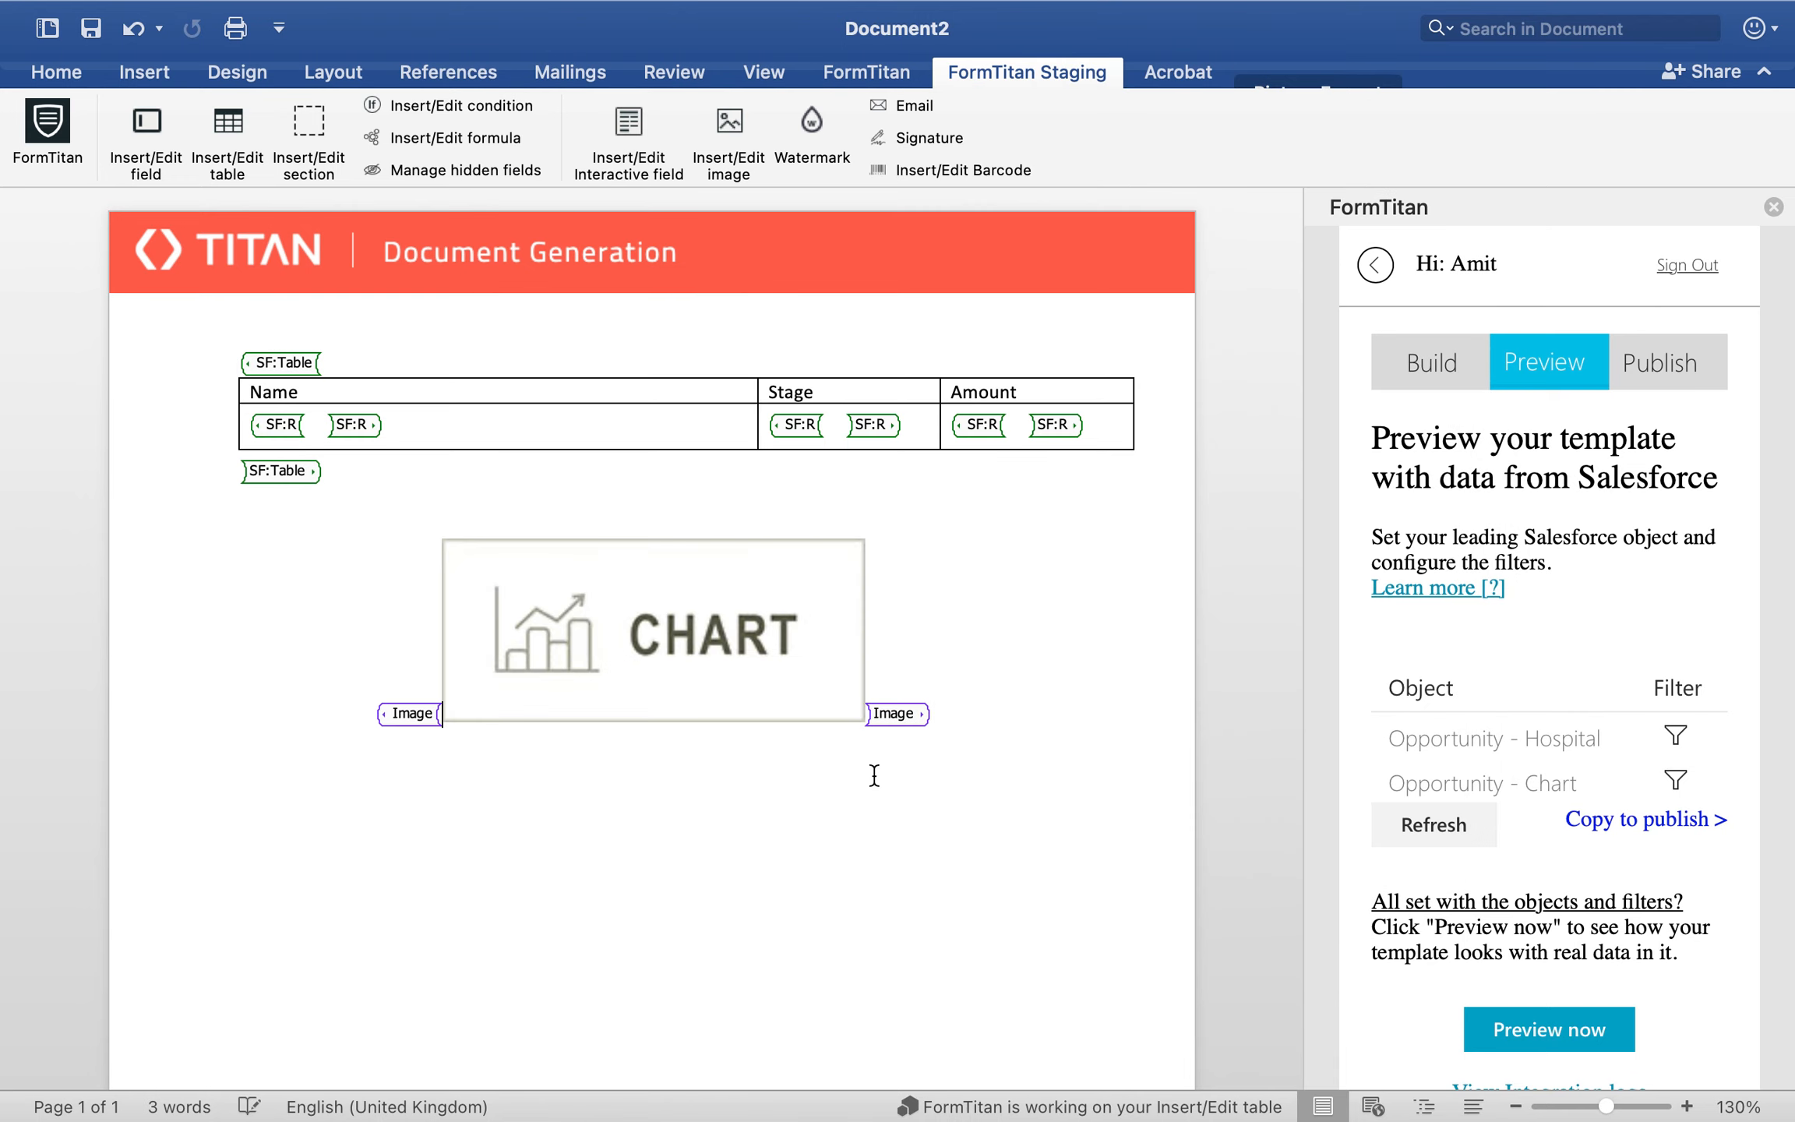
# Step: Preview the template with Salesforce data and compare the table's repeated 100000 amounts with the line chart
pyautogui.click(1540, 1013)
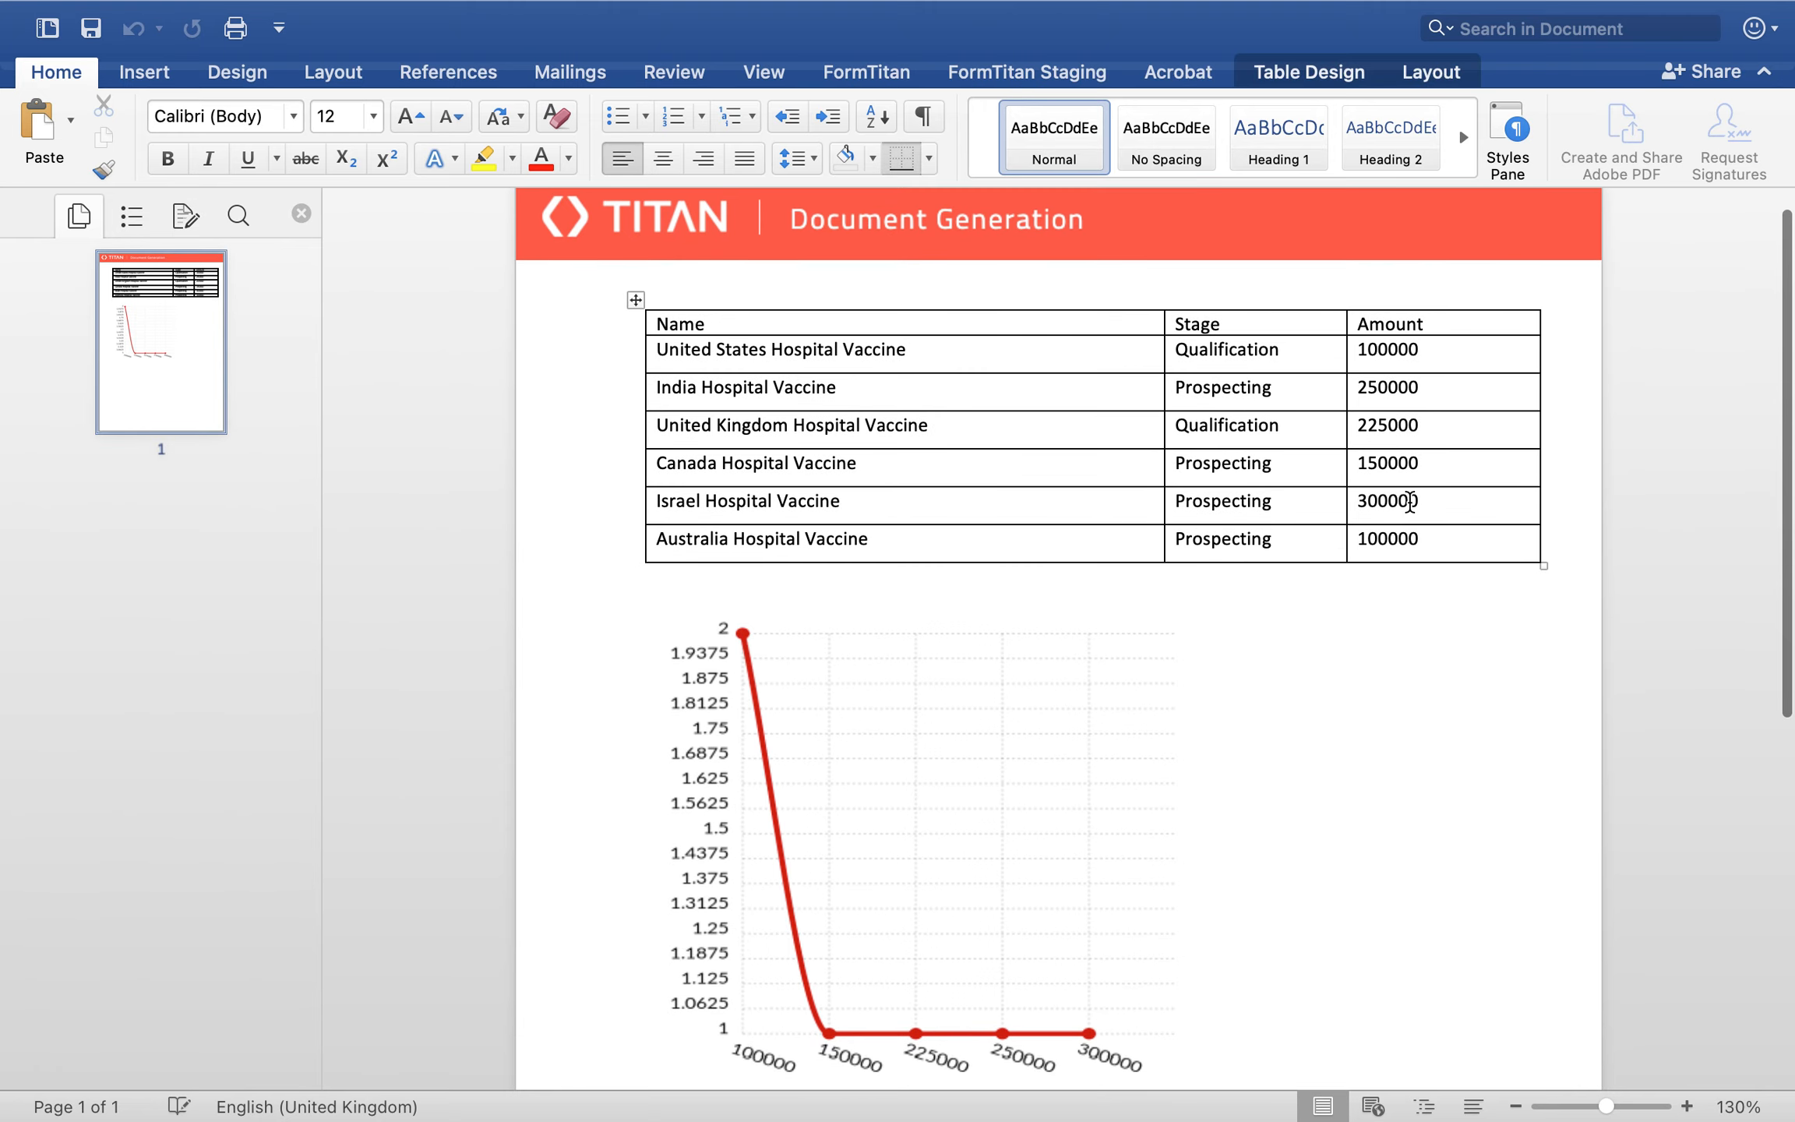
pyautogui.doubleClick(1380, 366)
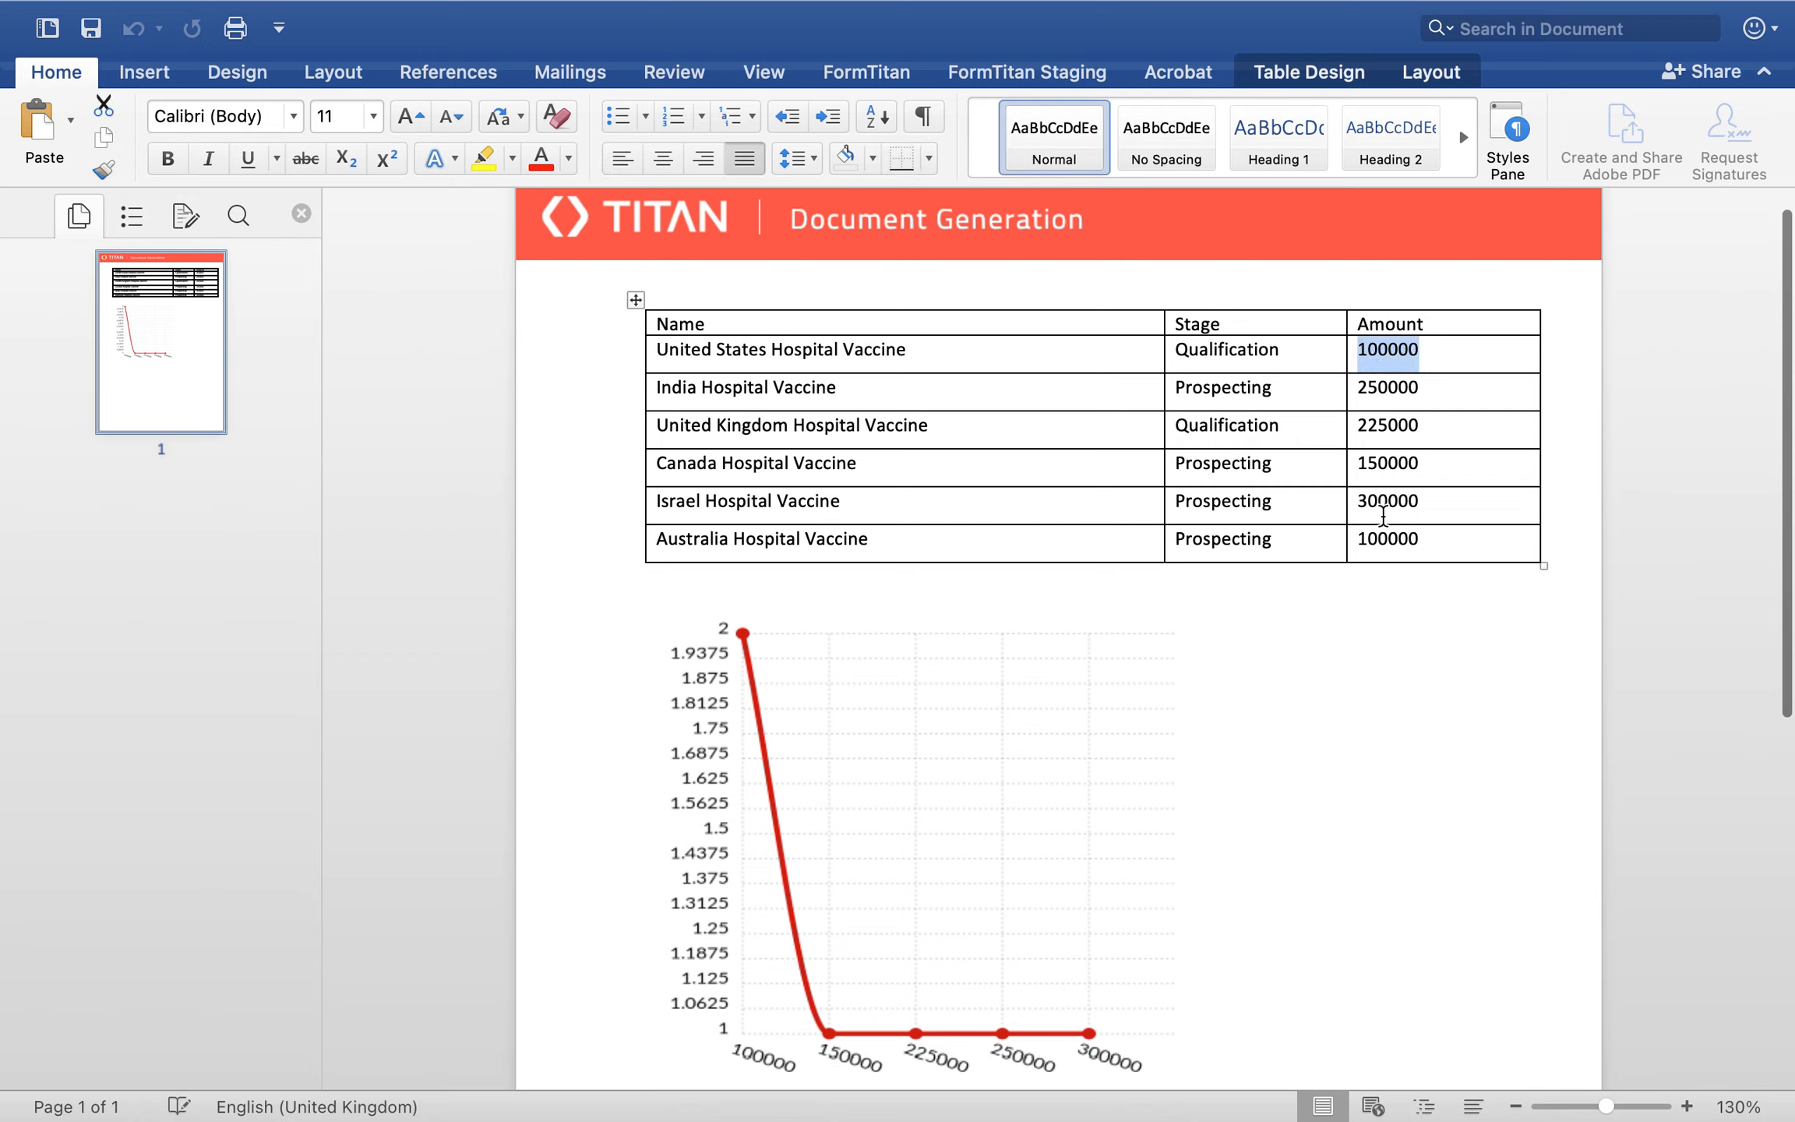
pyautogui.doubleClick(1380, 539)
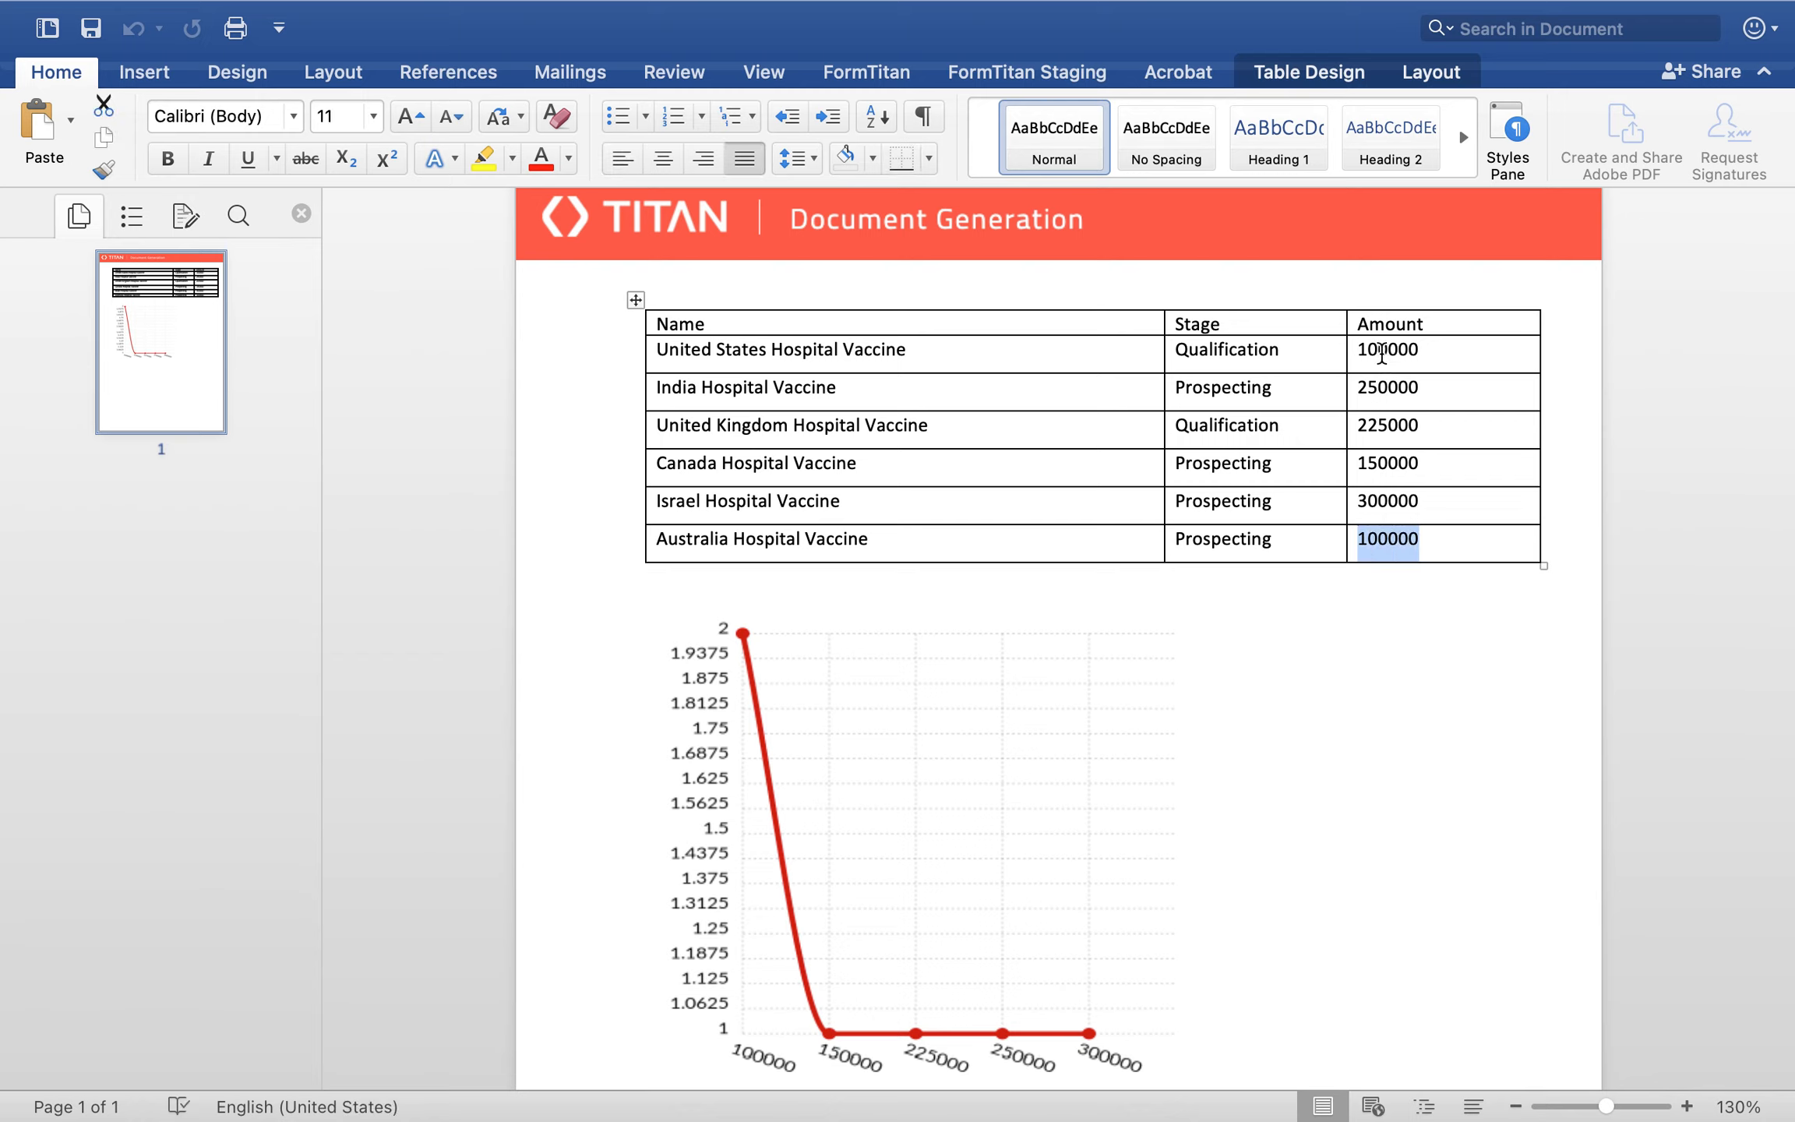
pyautogui.doubleClick(1382, 355)
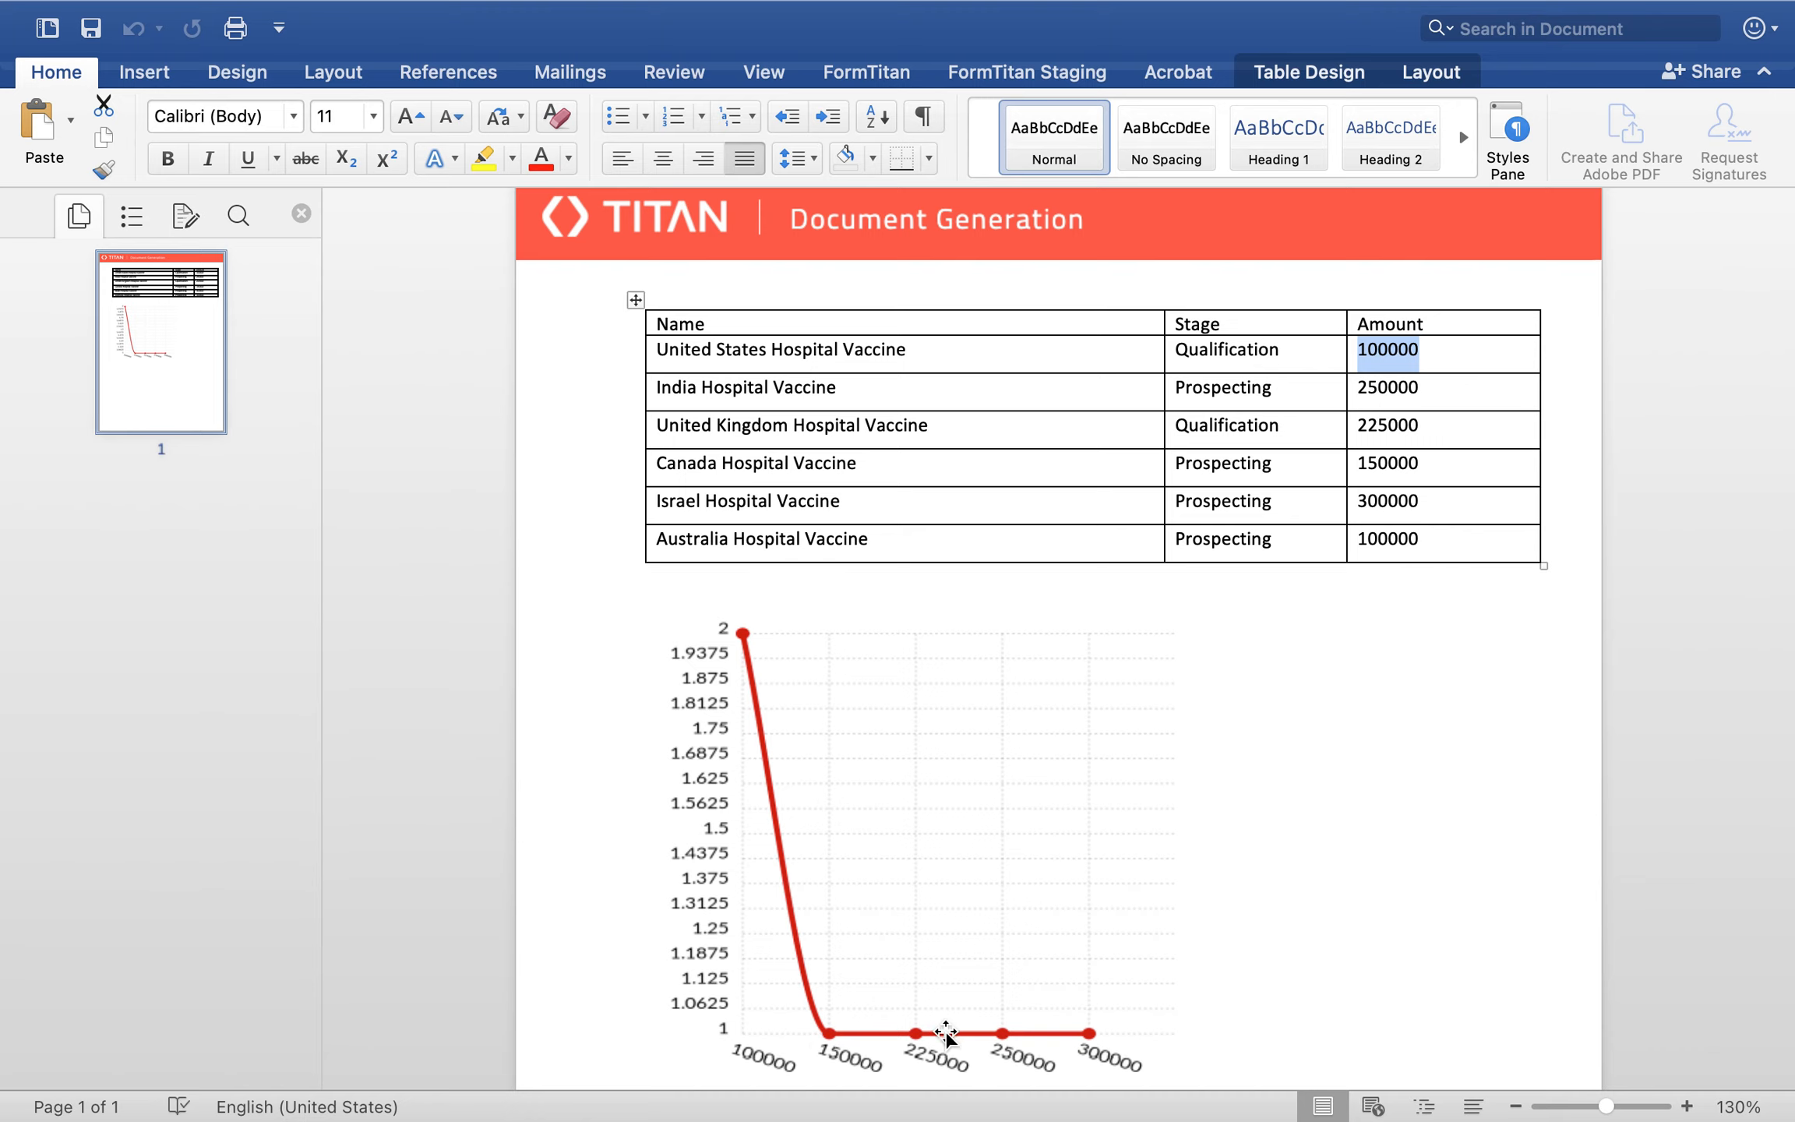
pyautogui.scroll(-1, 946, 1033)
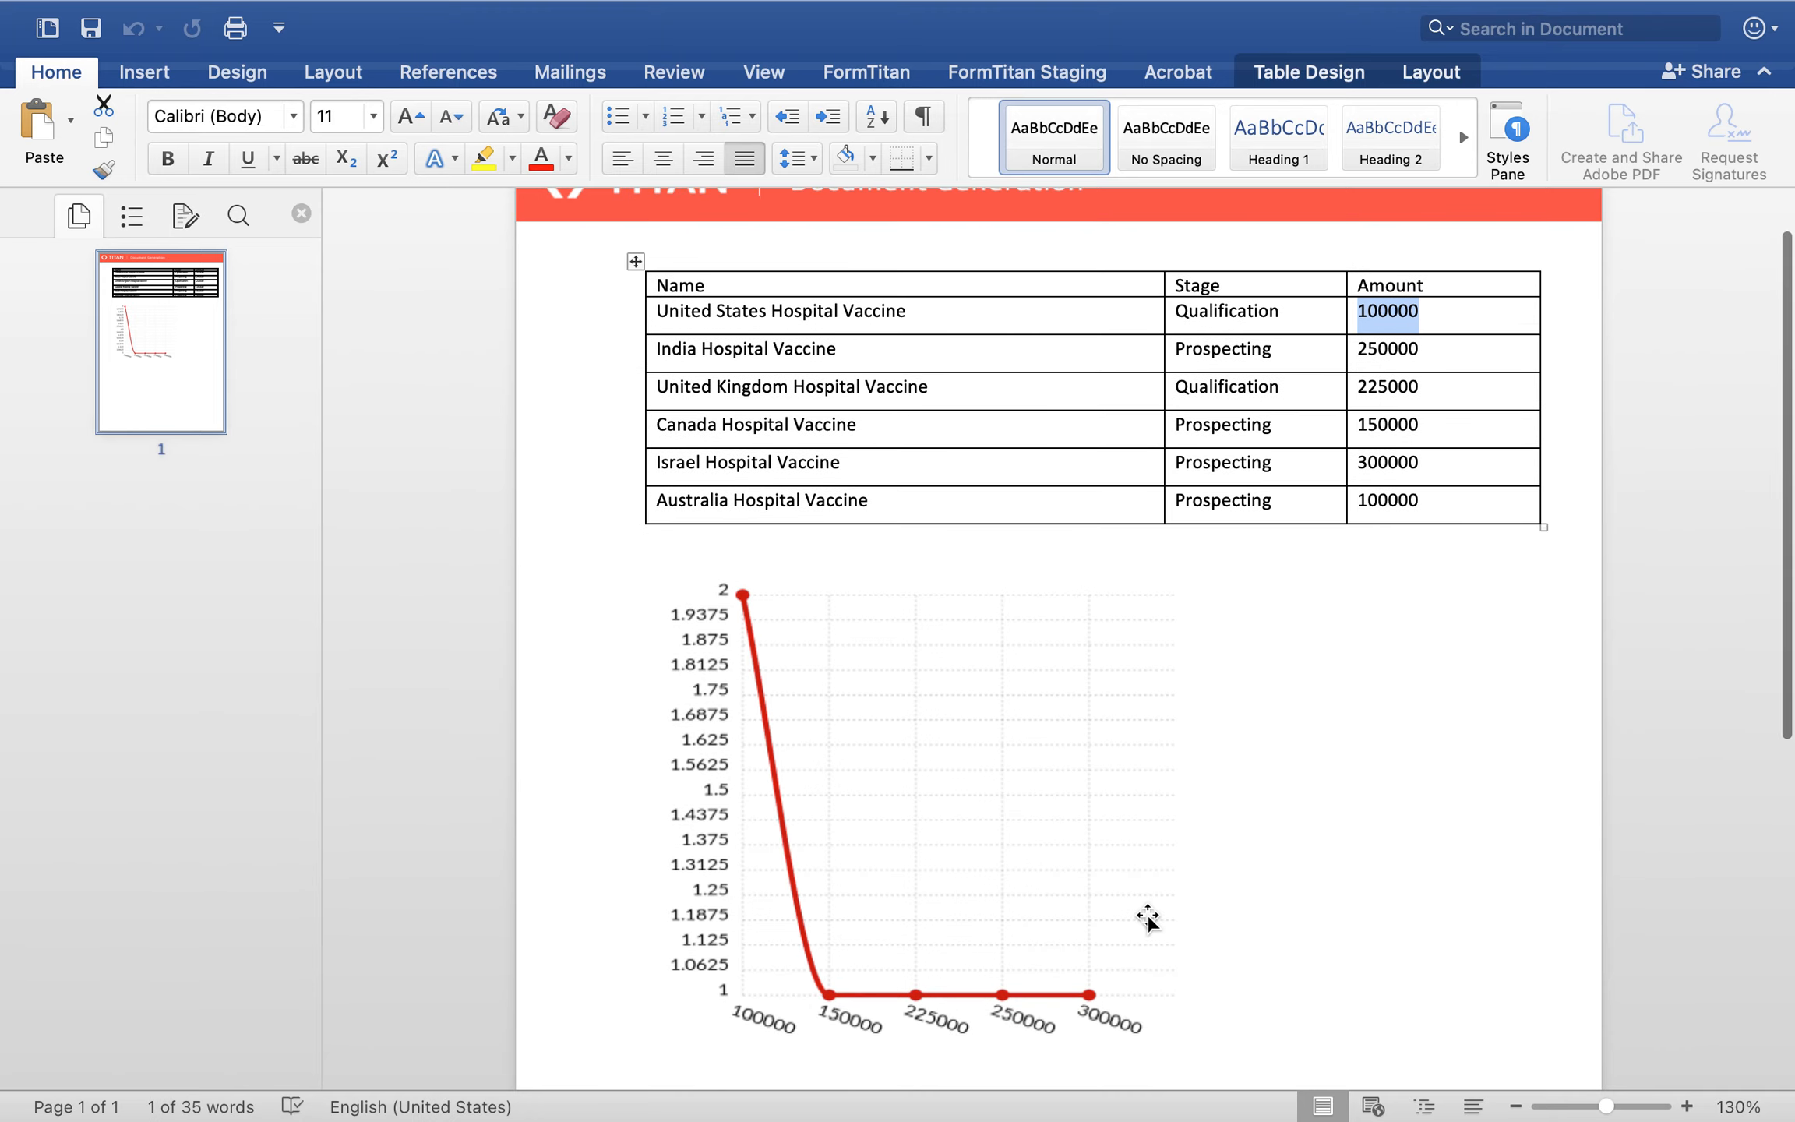
pyautogui.scroll(1, 1148, 919)
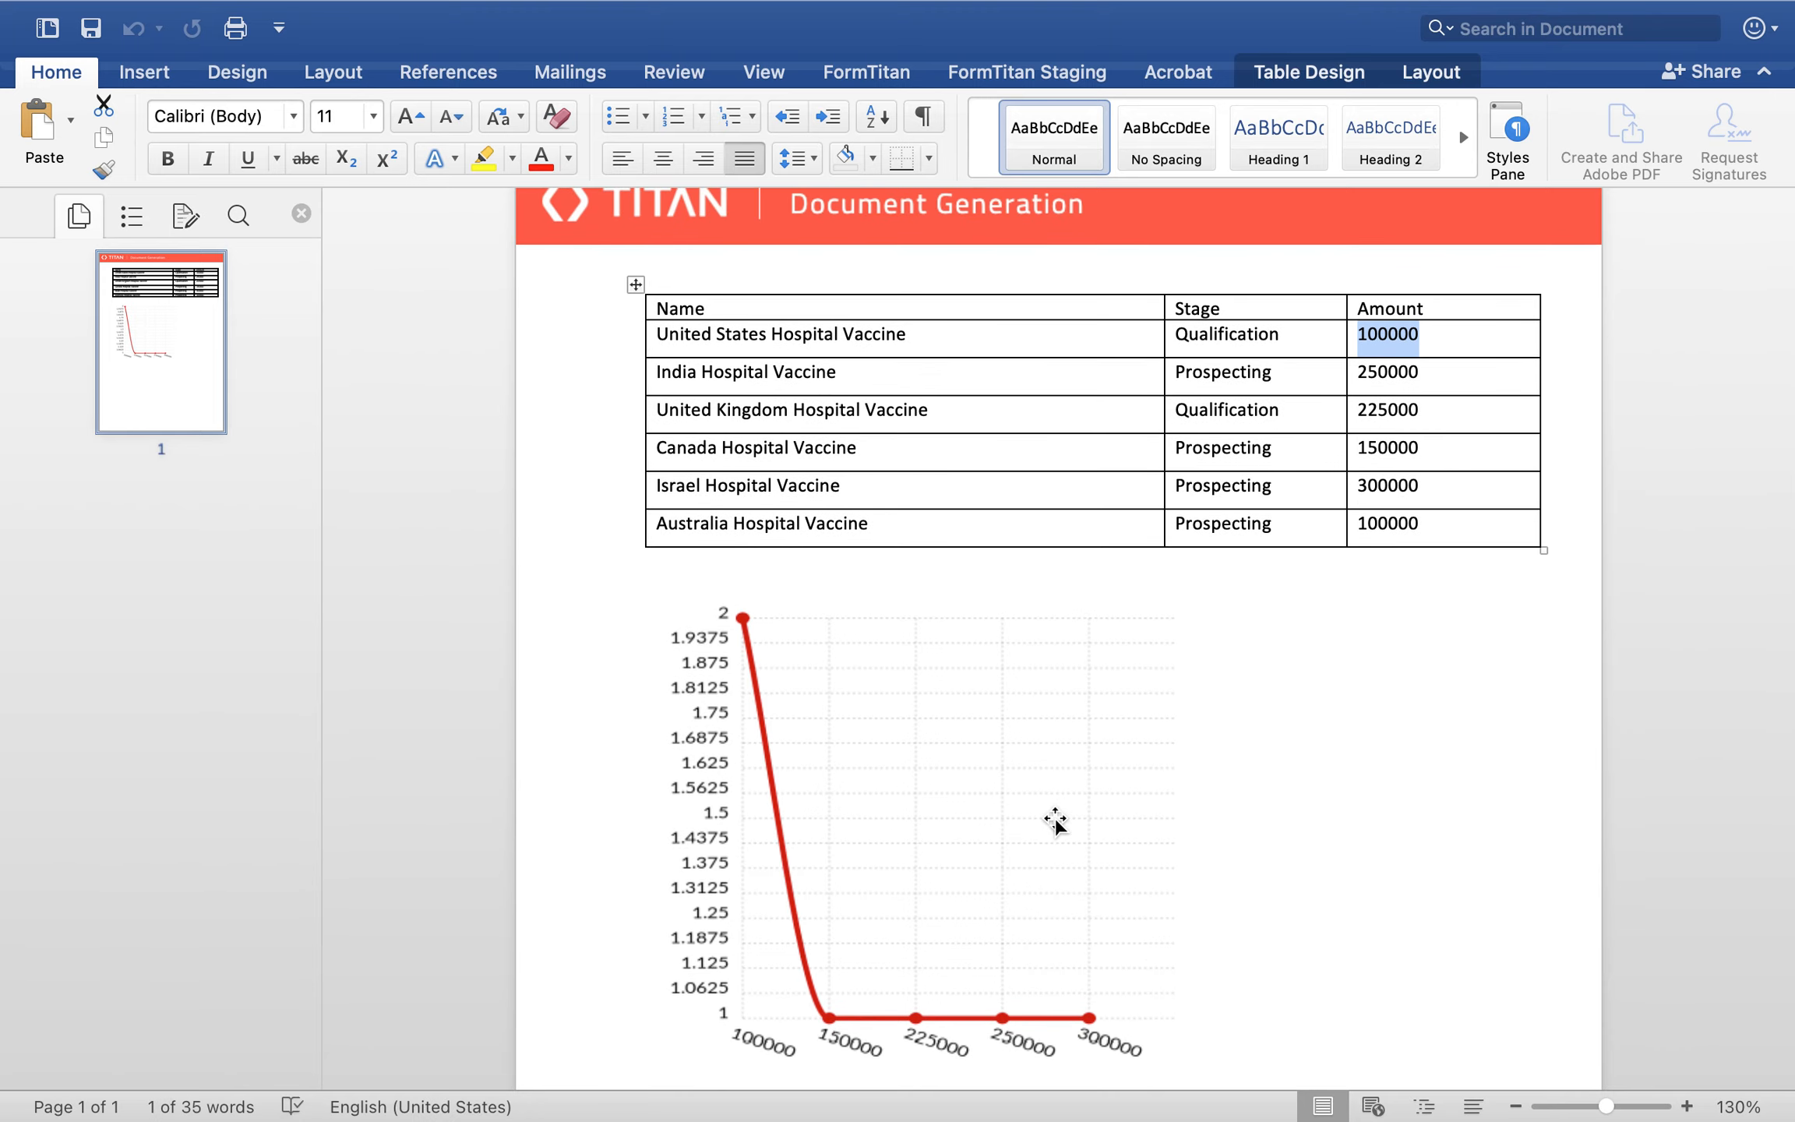
# Step: Close the preview, reopen the chart placeholder's settings and change the chart type to Bar
pyautogui.moveTo(415, 6)
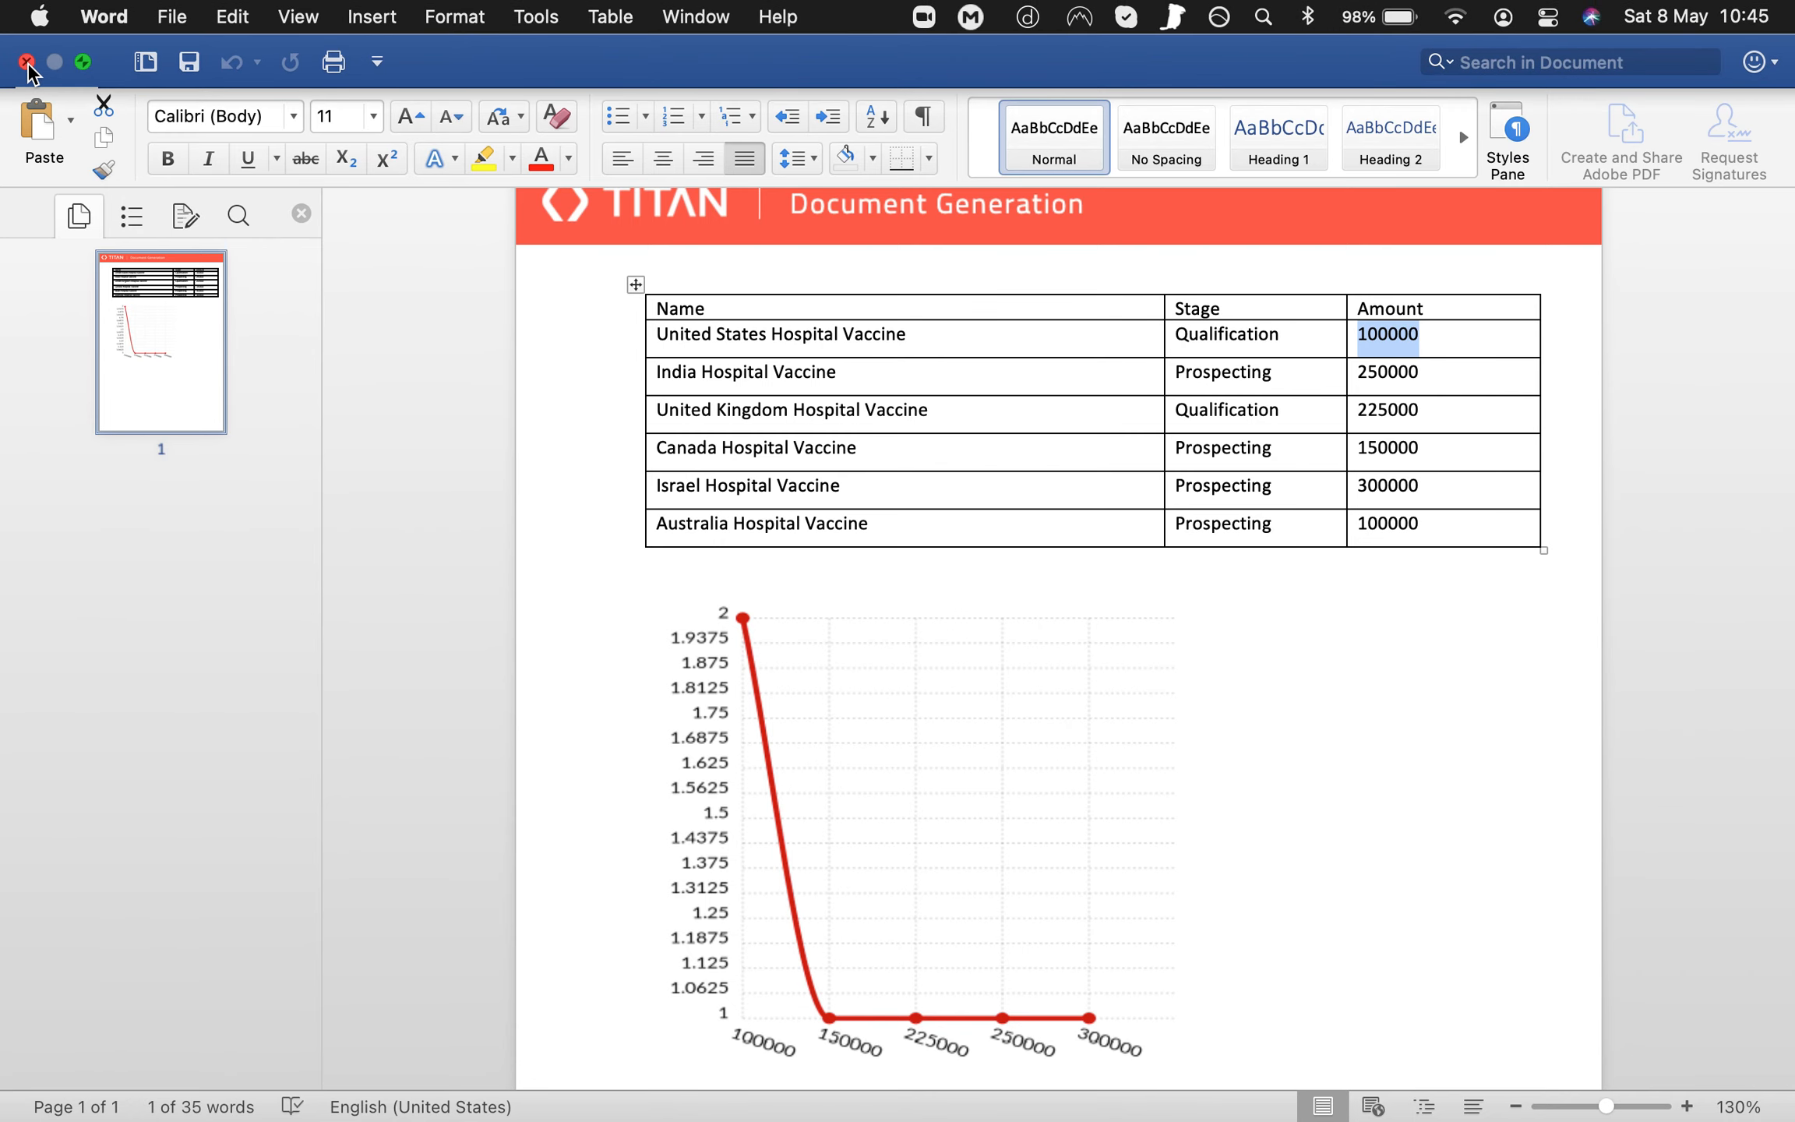
pyautogui.click(27, 63)
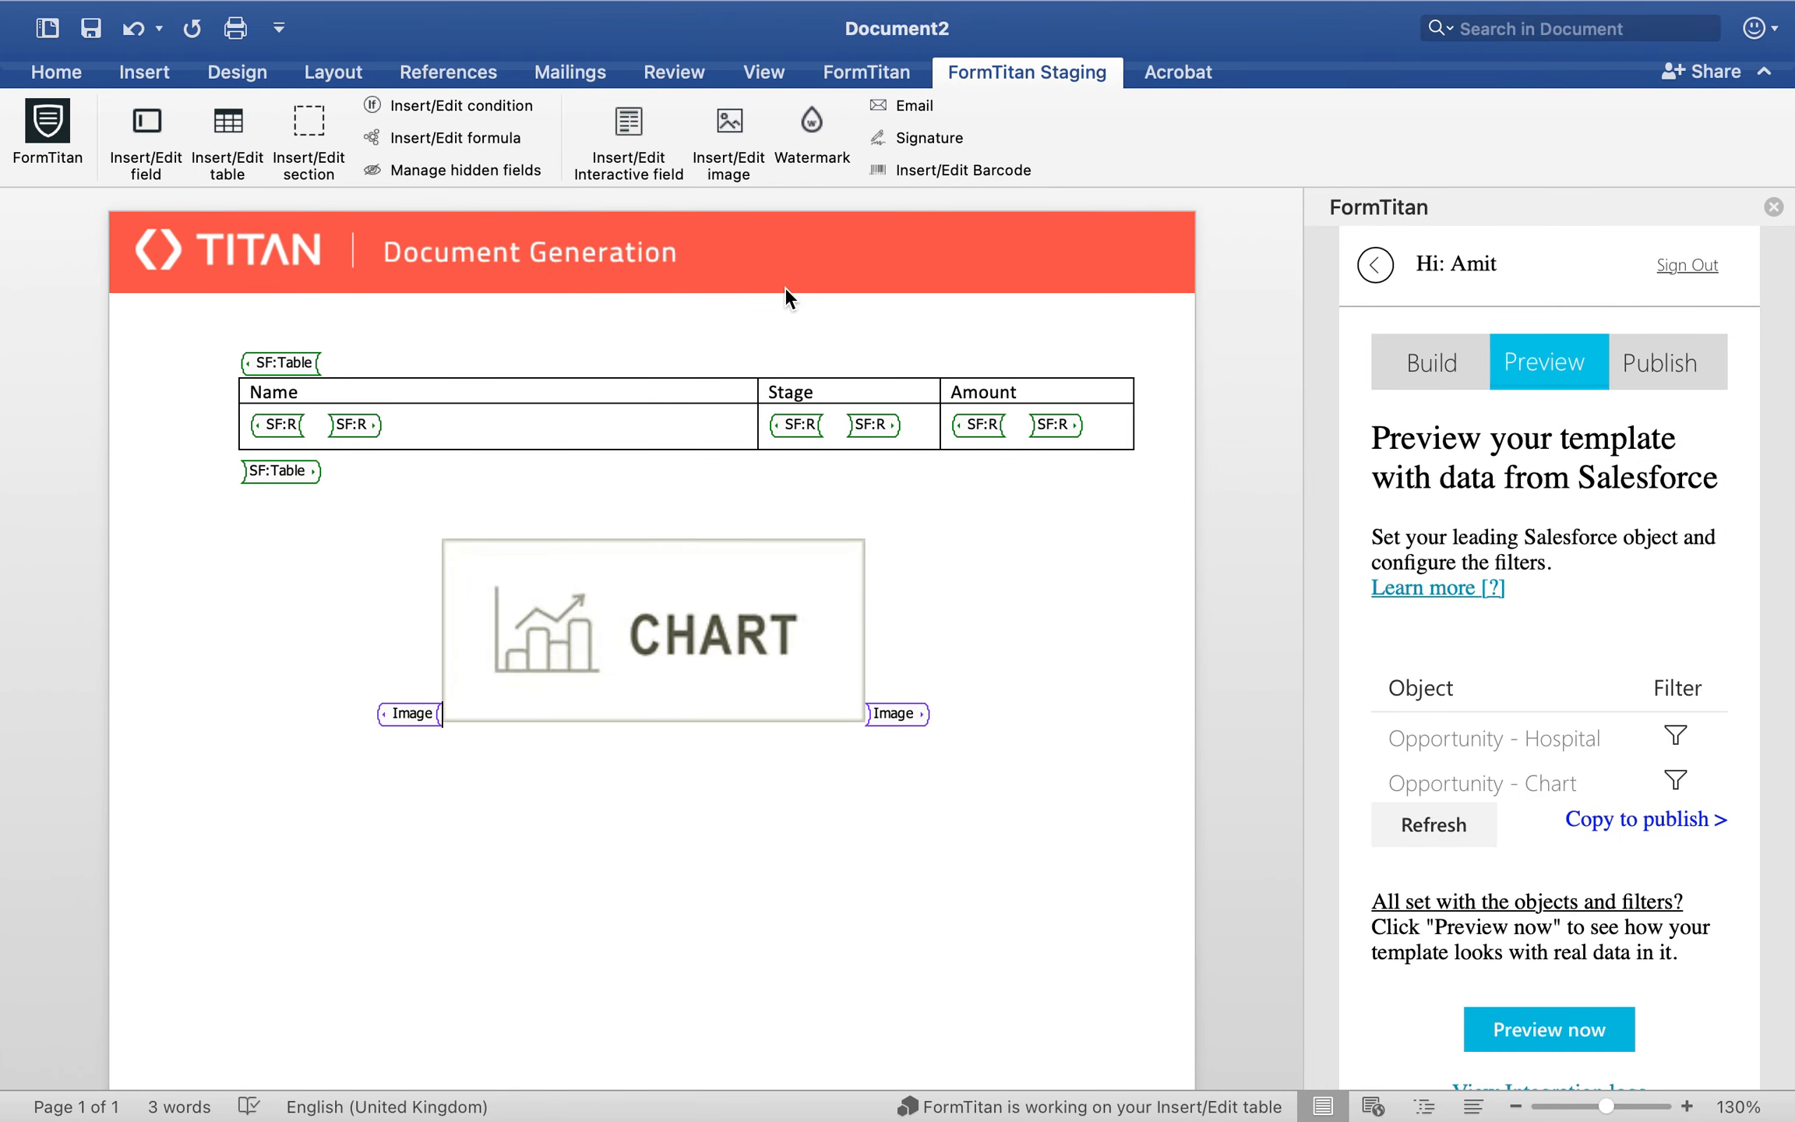
pyautogui.click(398, 714)
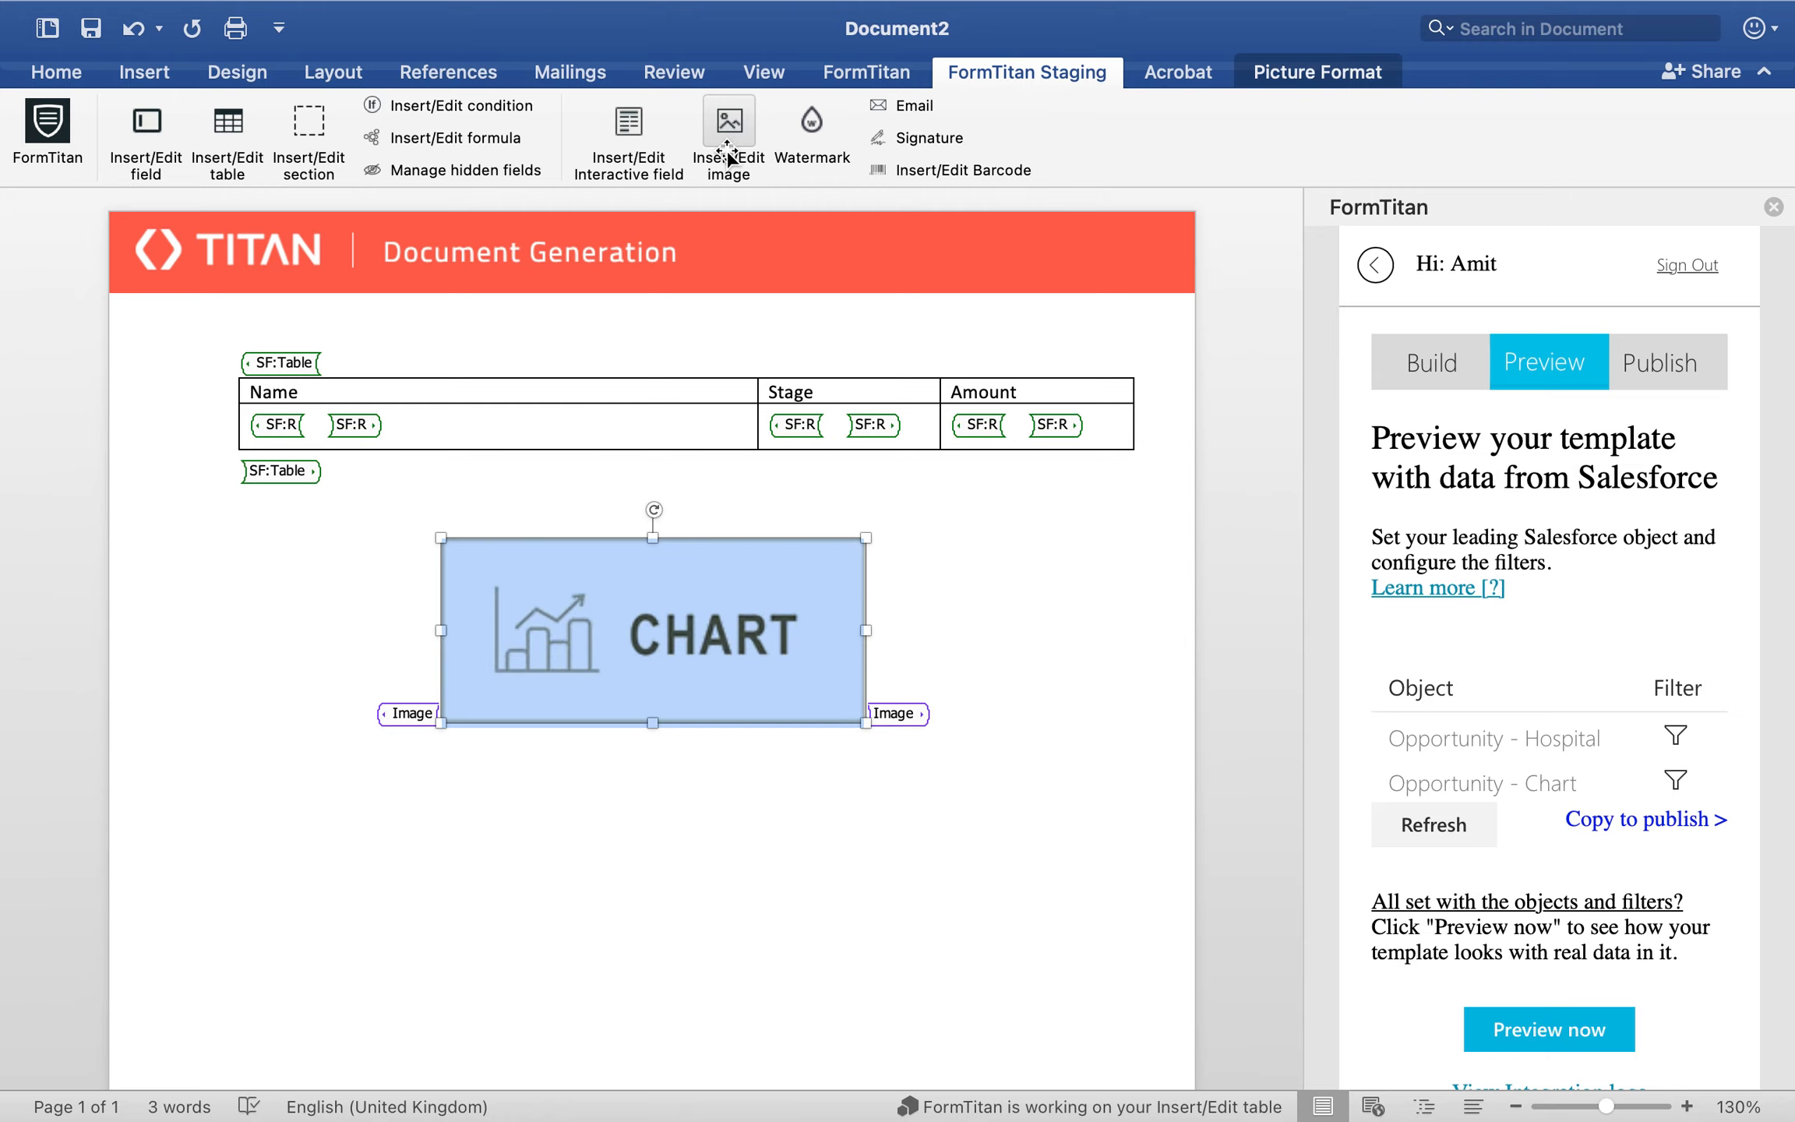
pyautogui.click(730, 123)
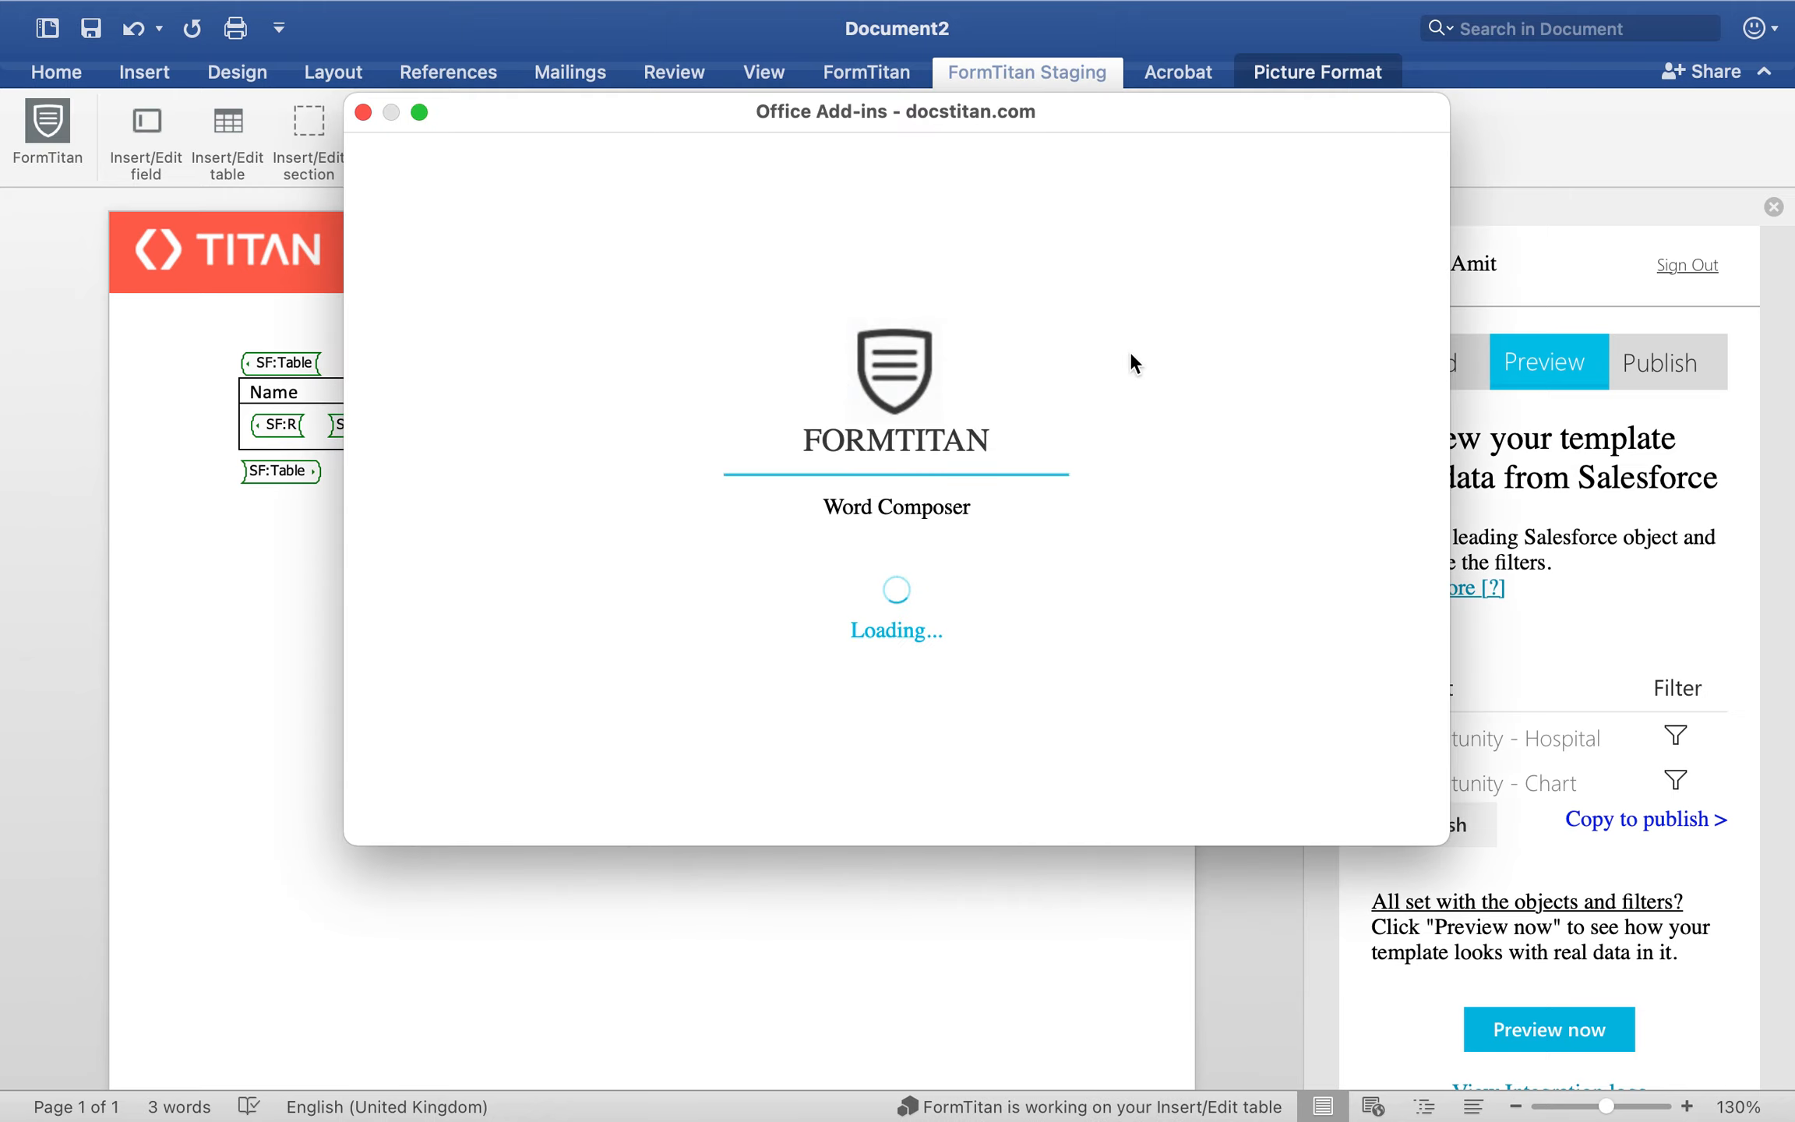
pyautogui.scroll(-3, 1130, 352)
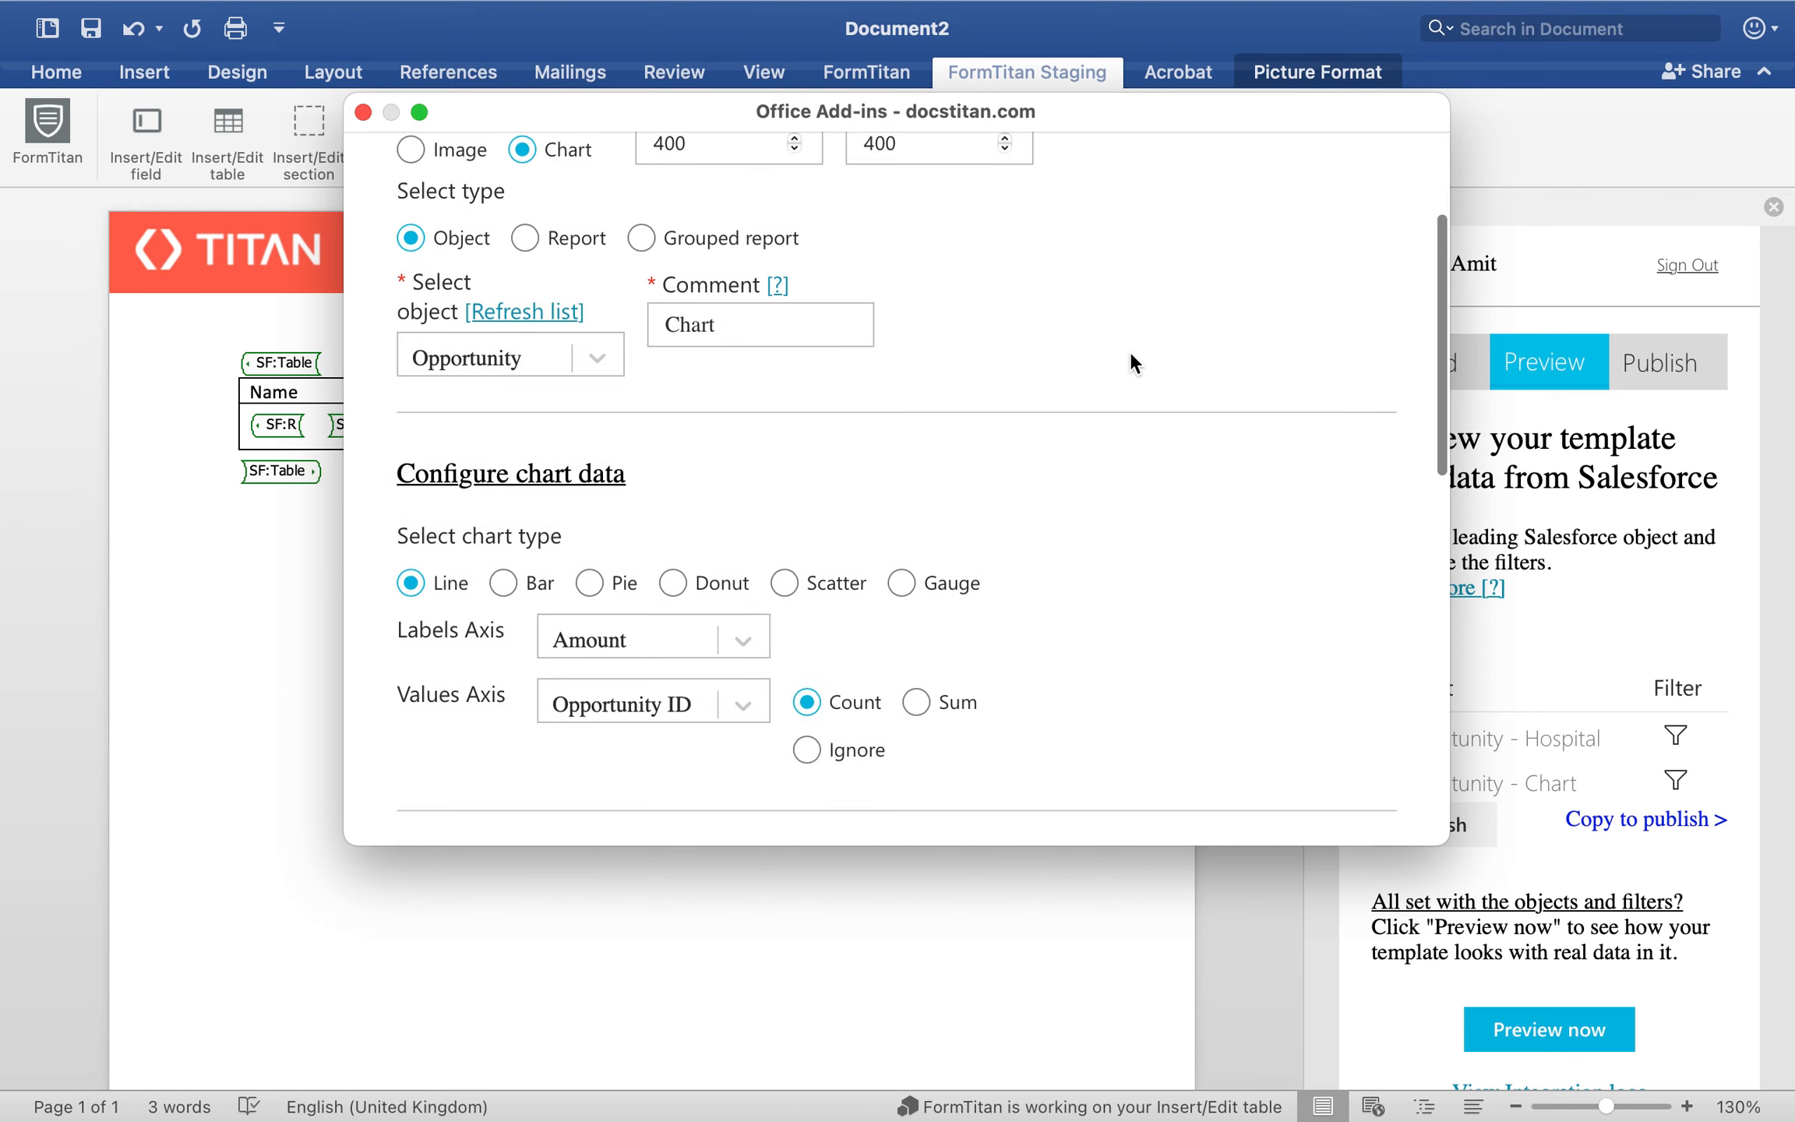
pyautogui.click(504, 585)
# Step: Review the bar chart's axis data, font styles and palette, and save the chart
pyautogui.scroll(-3, 896, 433)
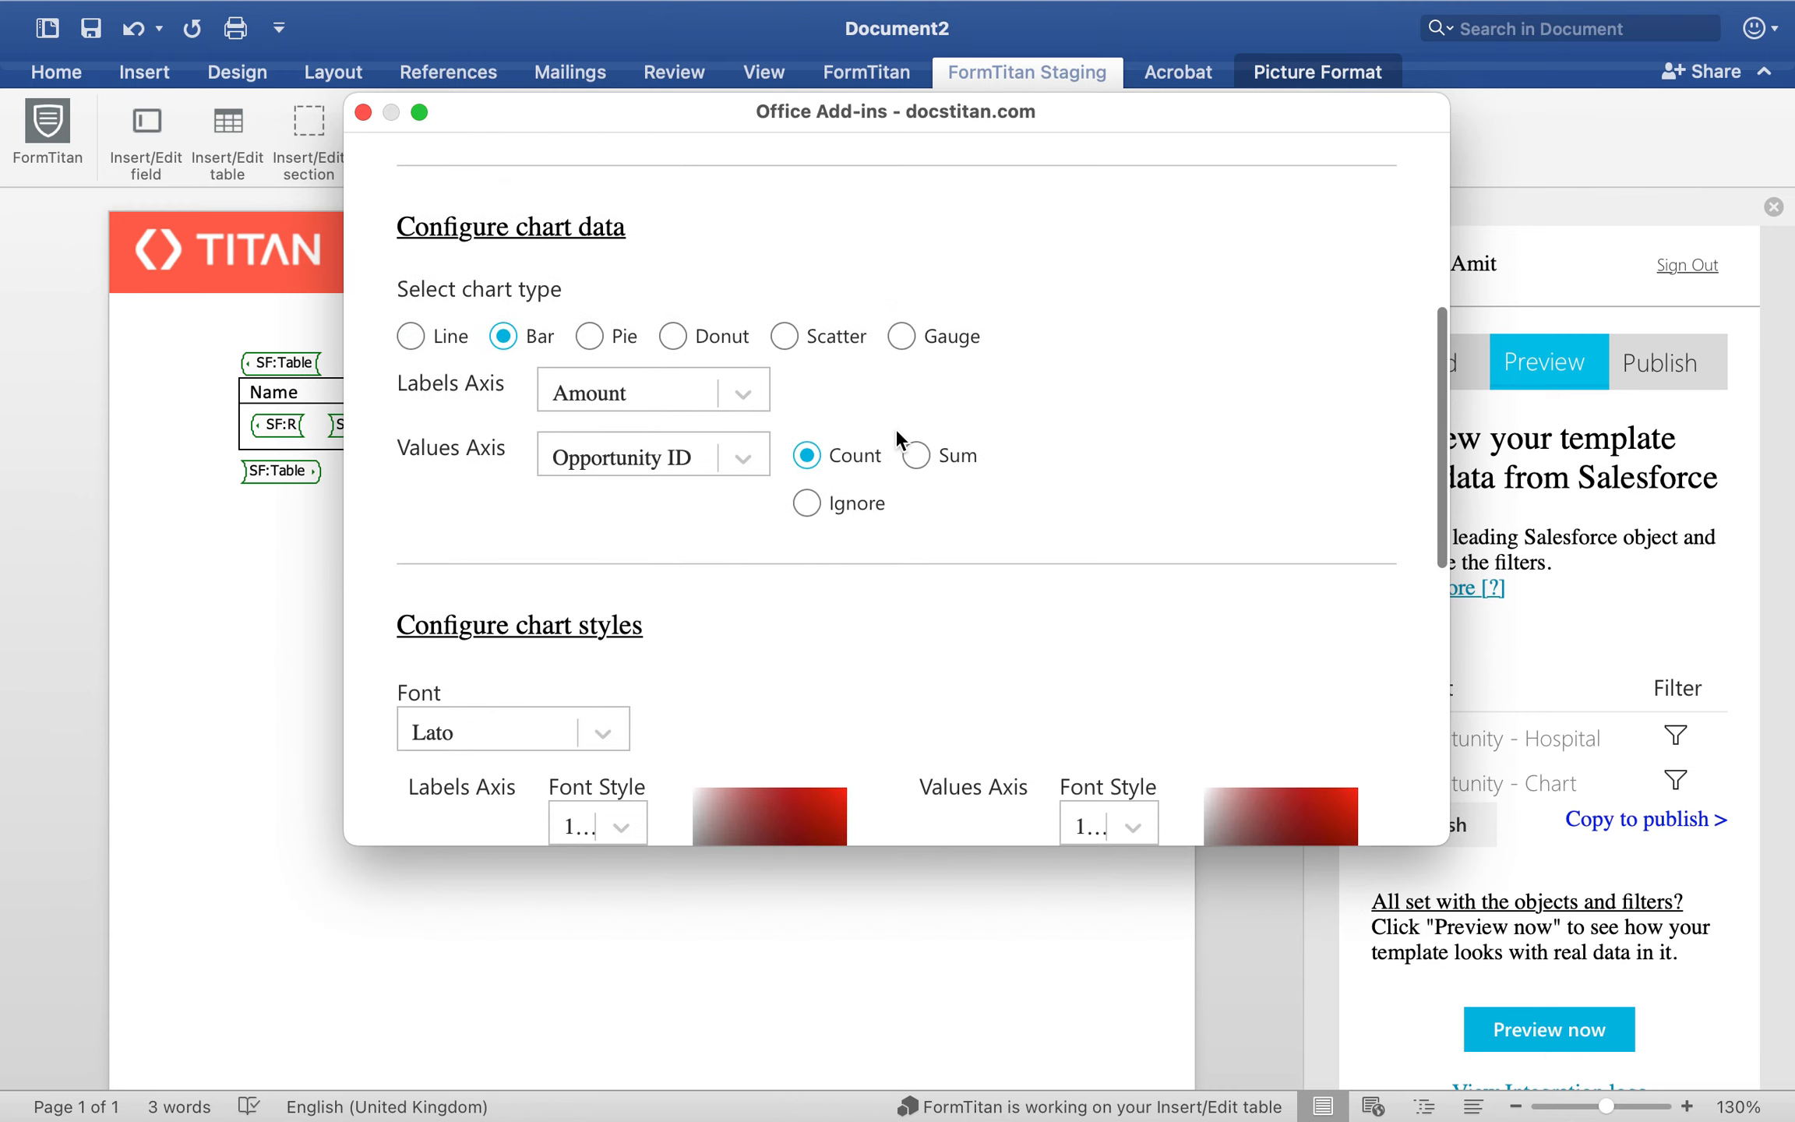
pyautogui.scroll(-3, 896, 433)
pyautogui.scroll(-4, 897, 431)
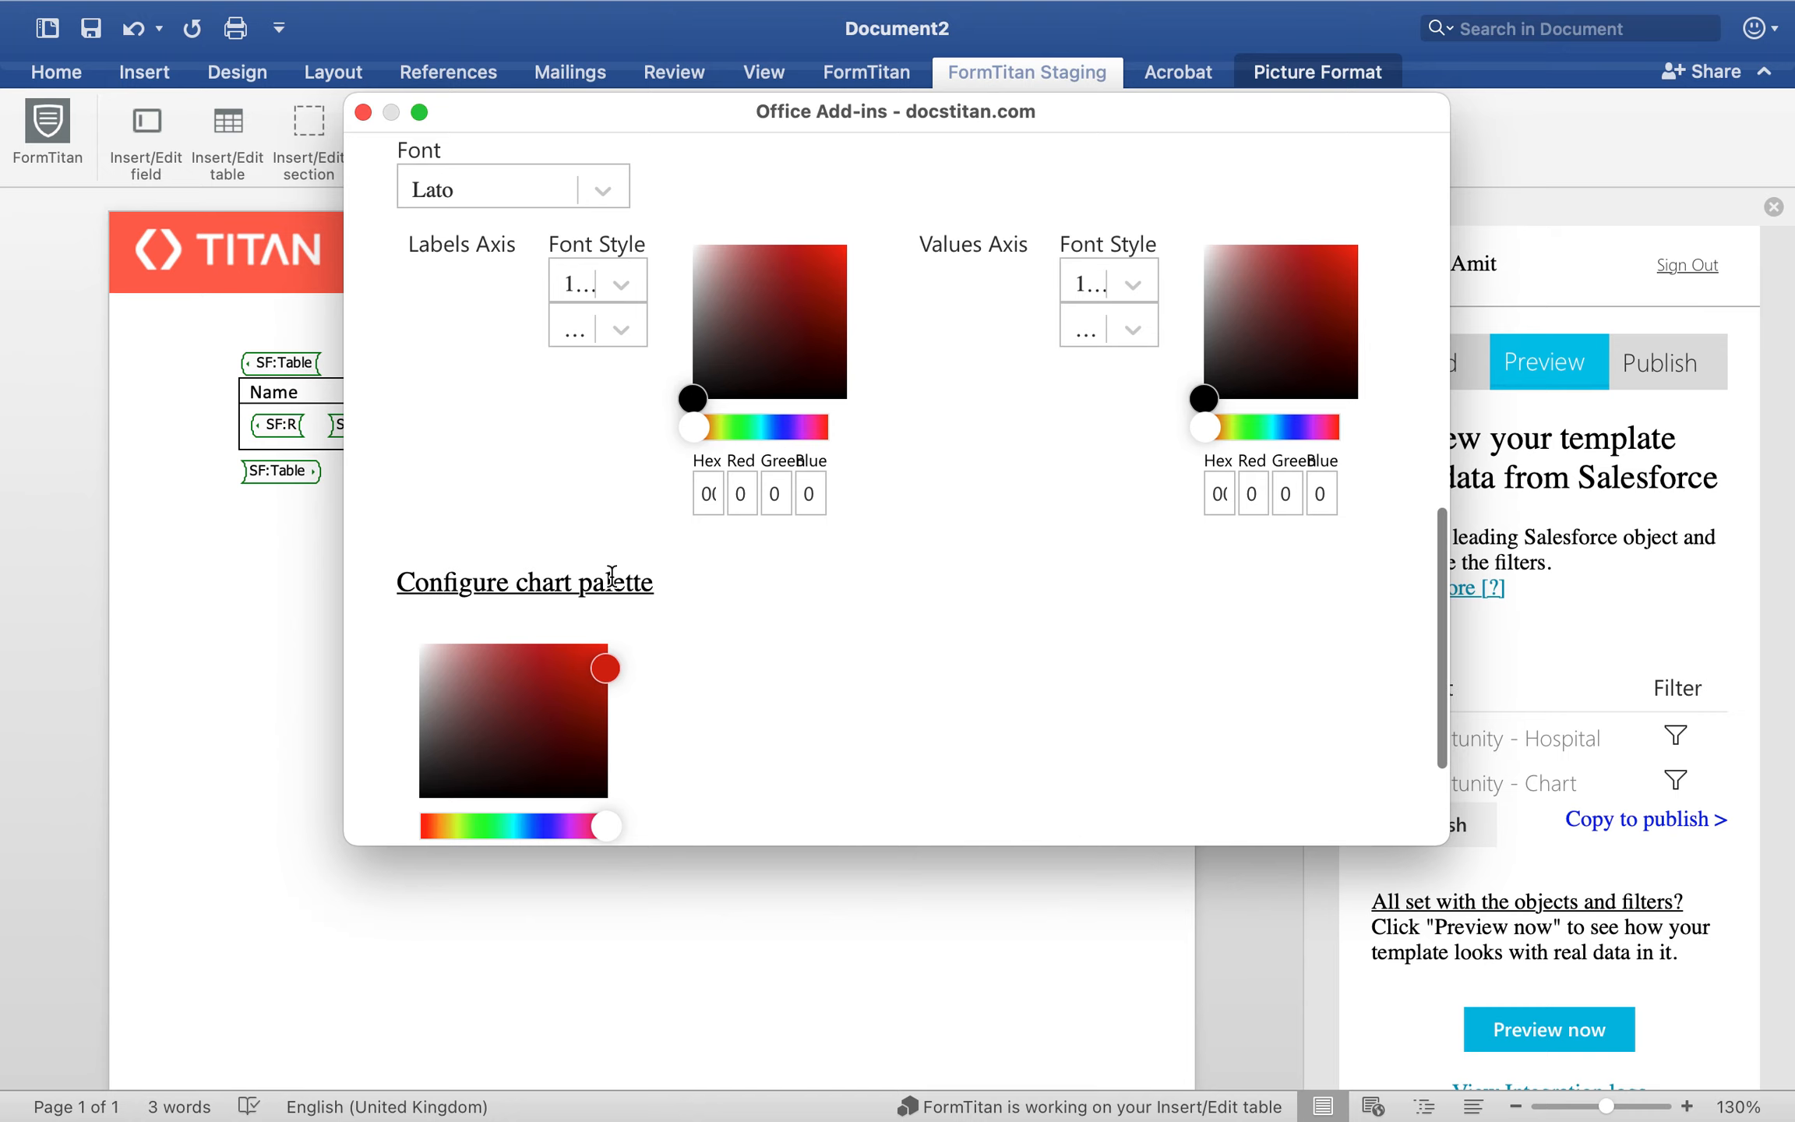
pyautogui.scroll(3, 927, 506)
pyautogui.scroll(-3, 927, 506)
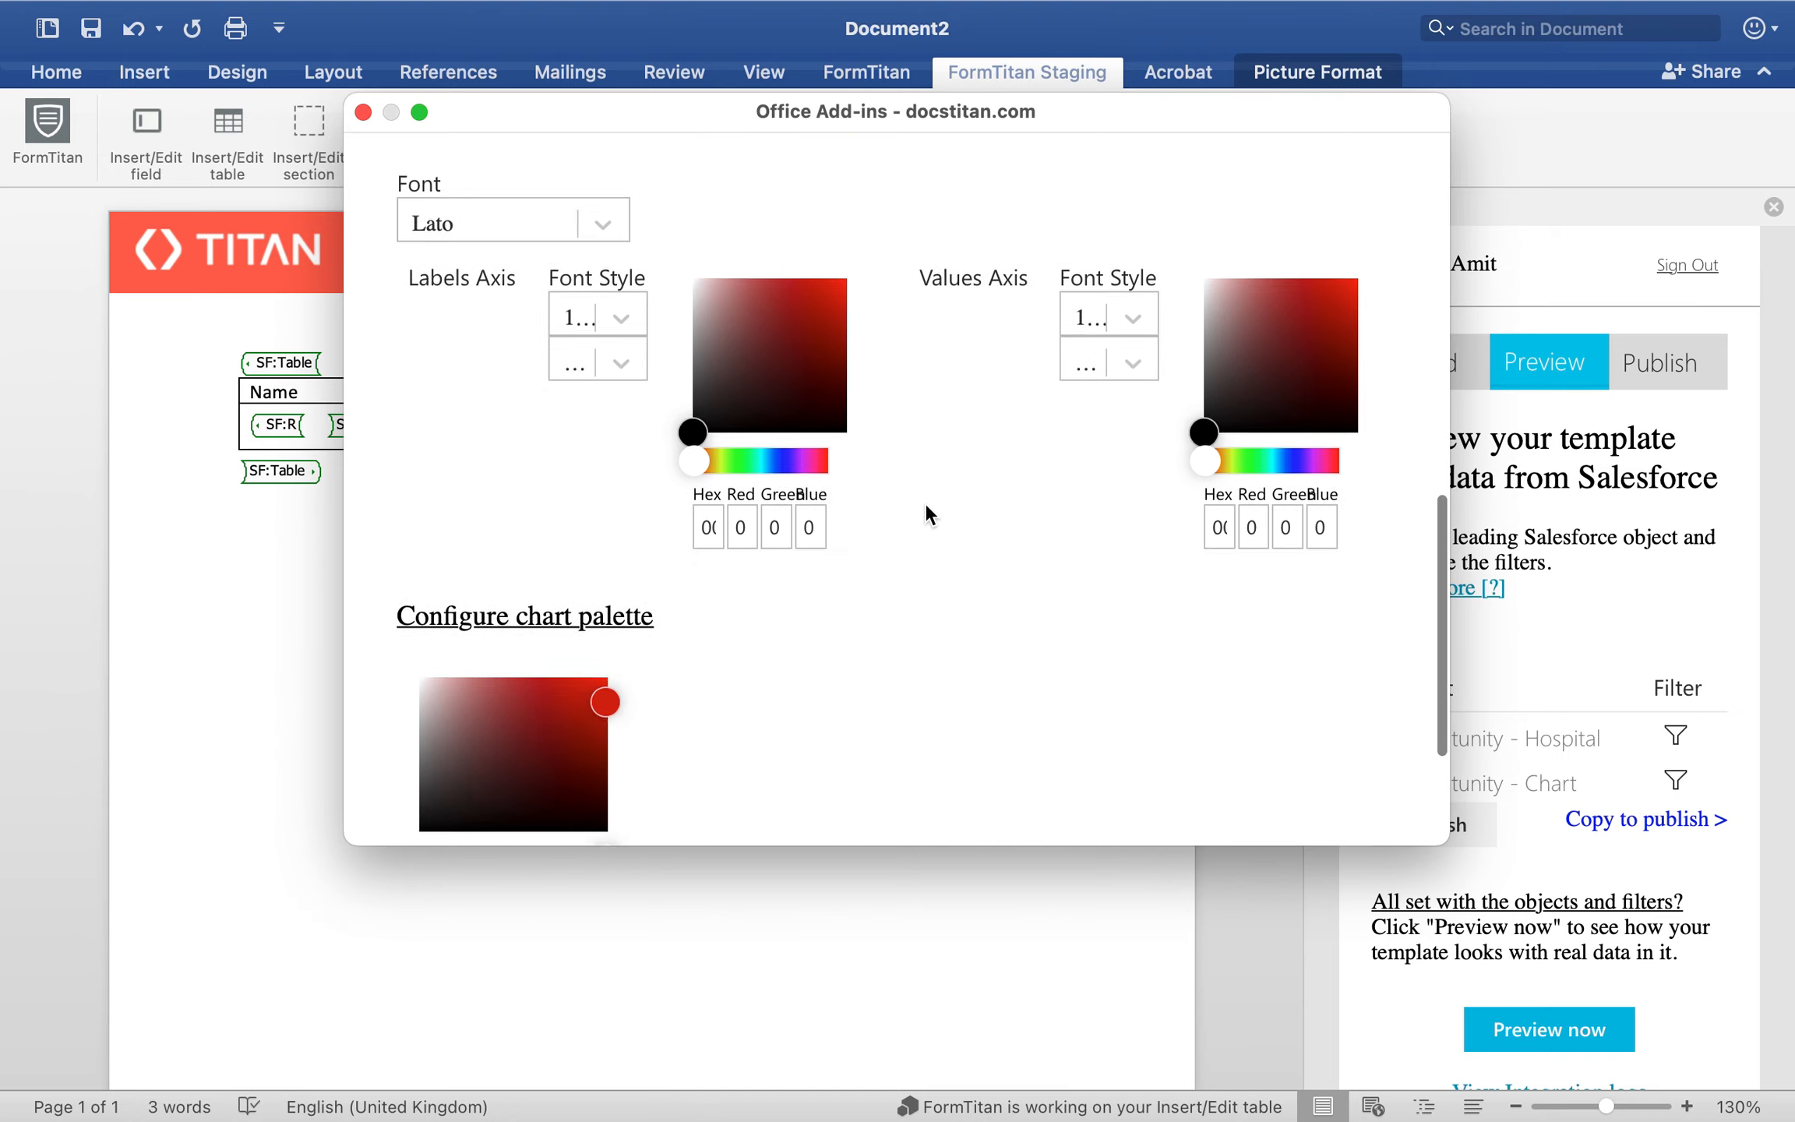
pyautogui.scroll(-3, 927, 510)
pyautogui.click(905, 783)
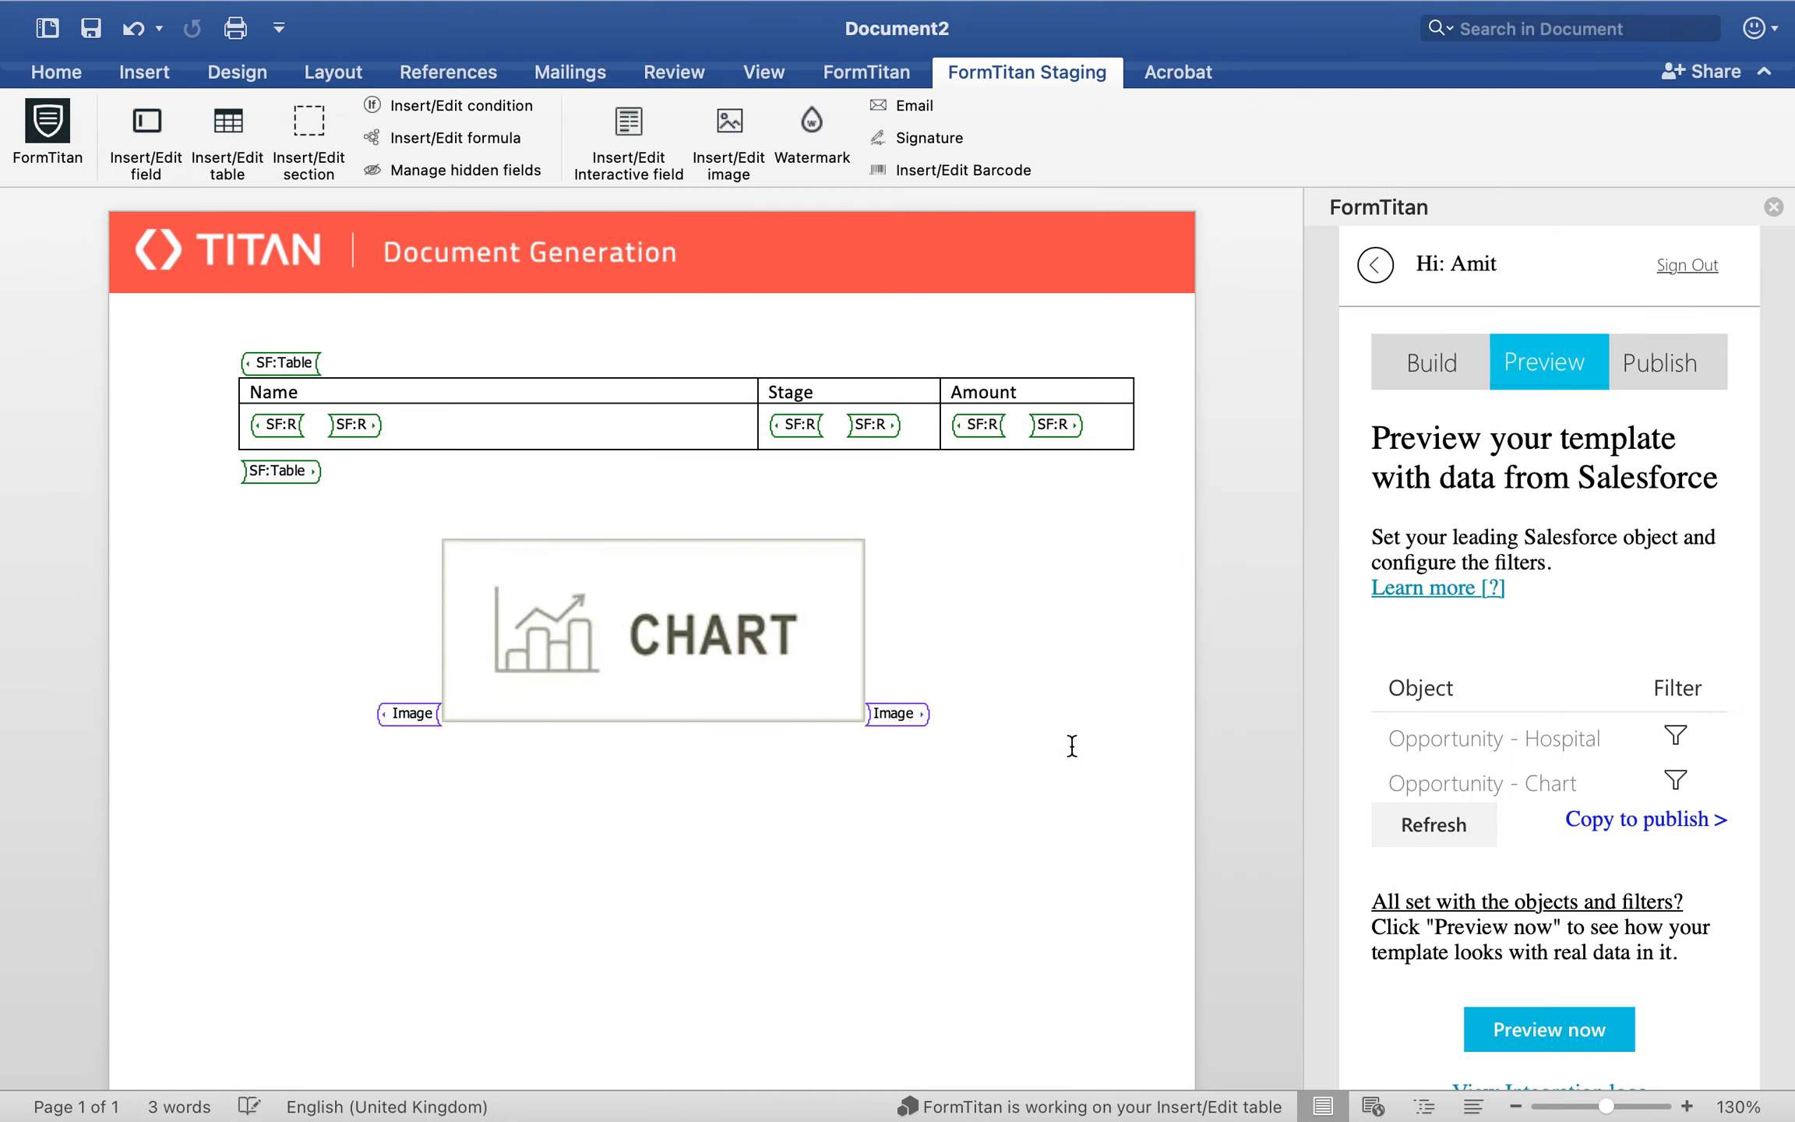
# Step: Preview the template with Salesforce data and examine the bar chart below the table
pyautogui.click(1581, 1027)
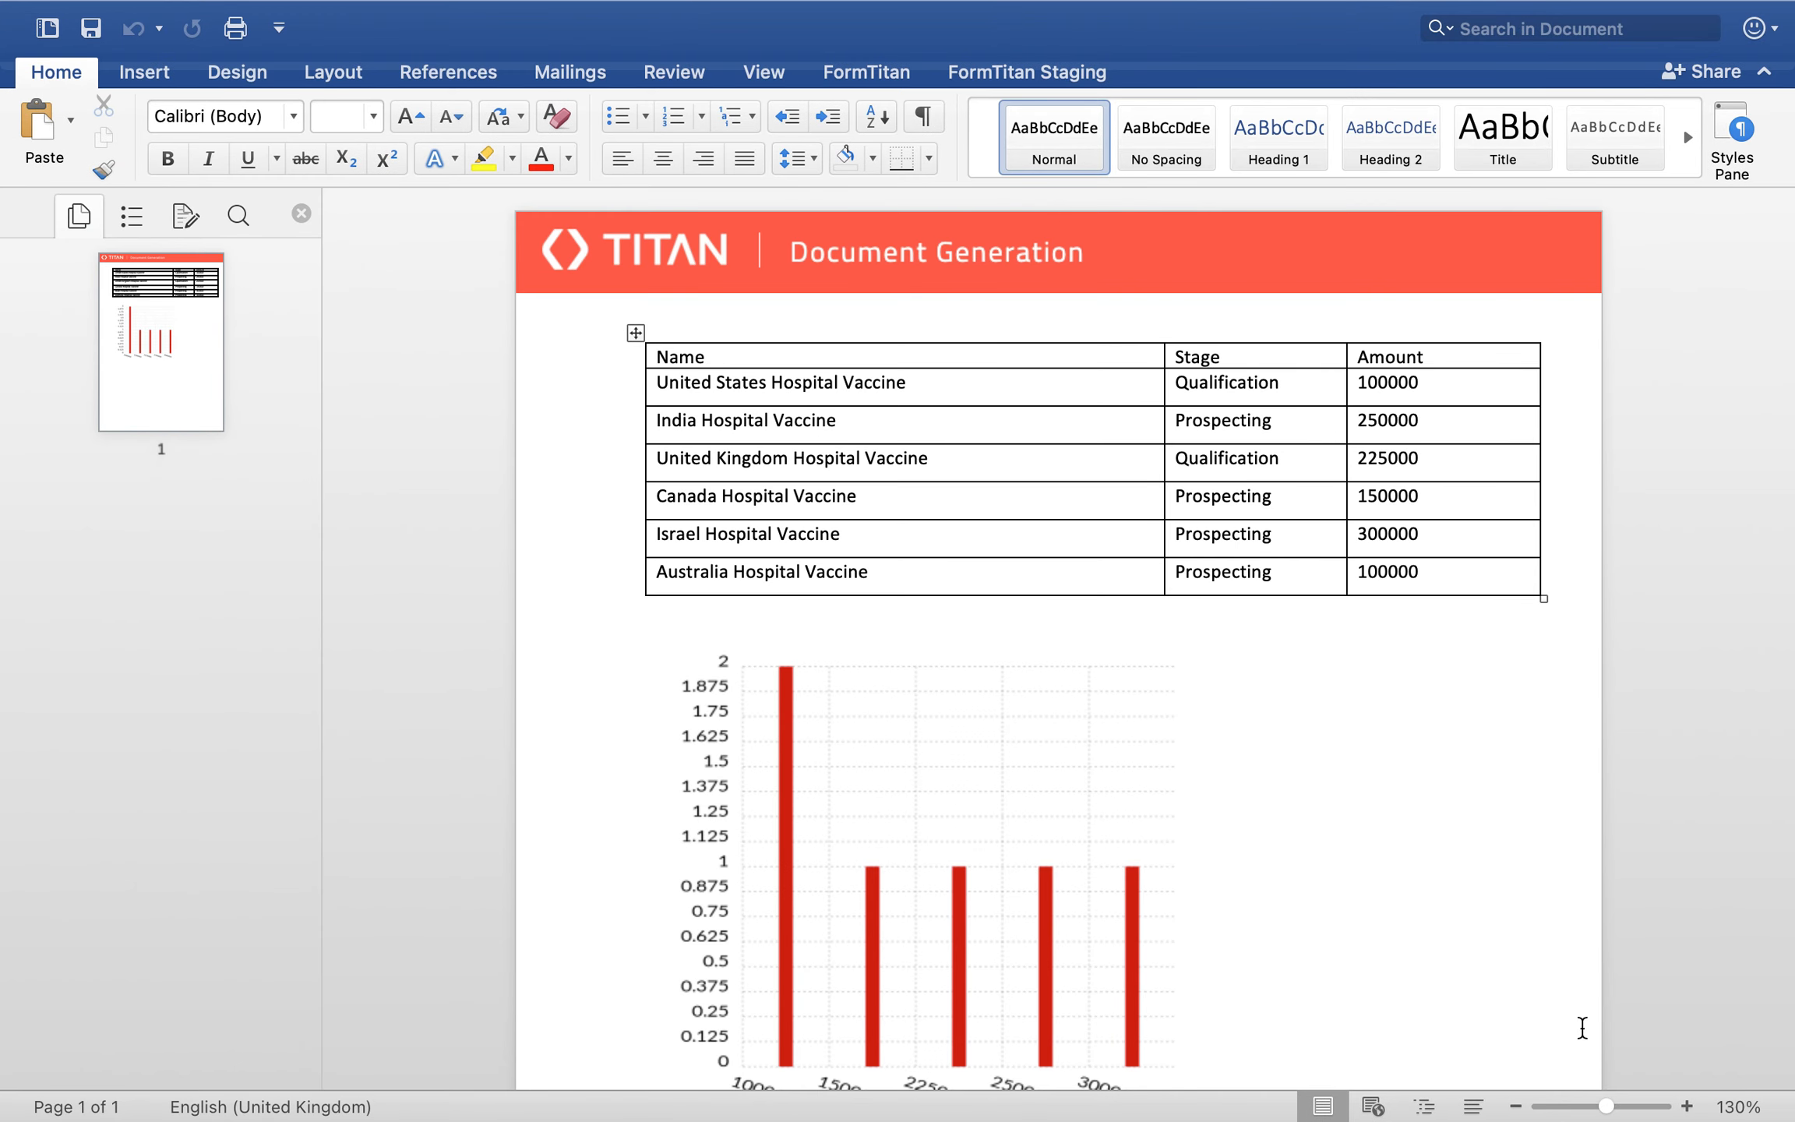
pyautogui.scroll(-2, 1583, 1027)
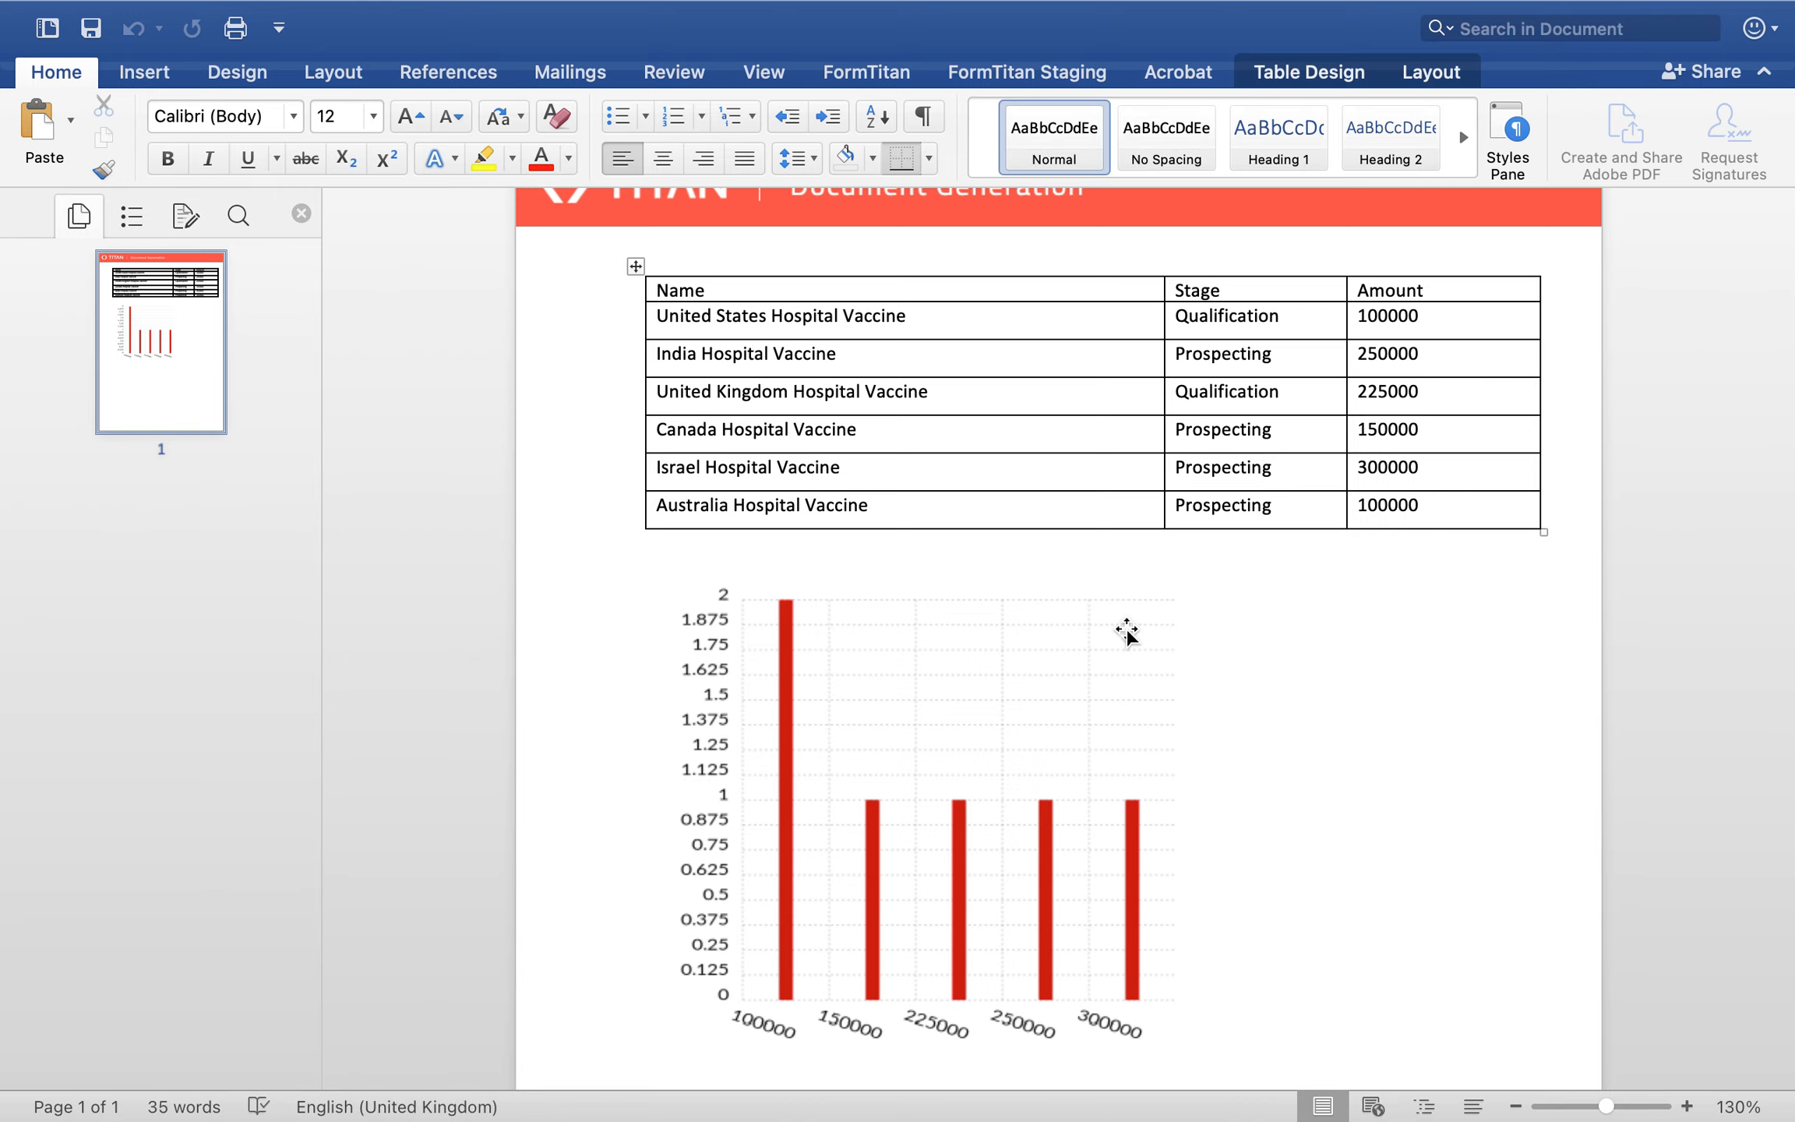
pyautogui.scroll(2, 1126, 631)
pyautogui.scroll(-3, 1126, 631)
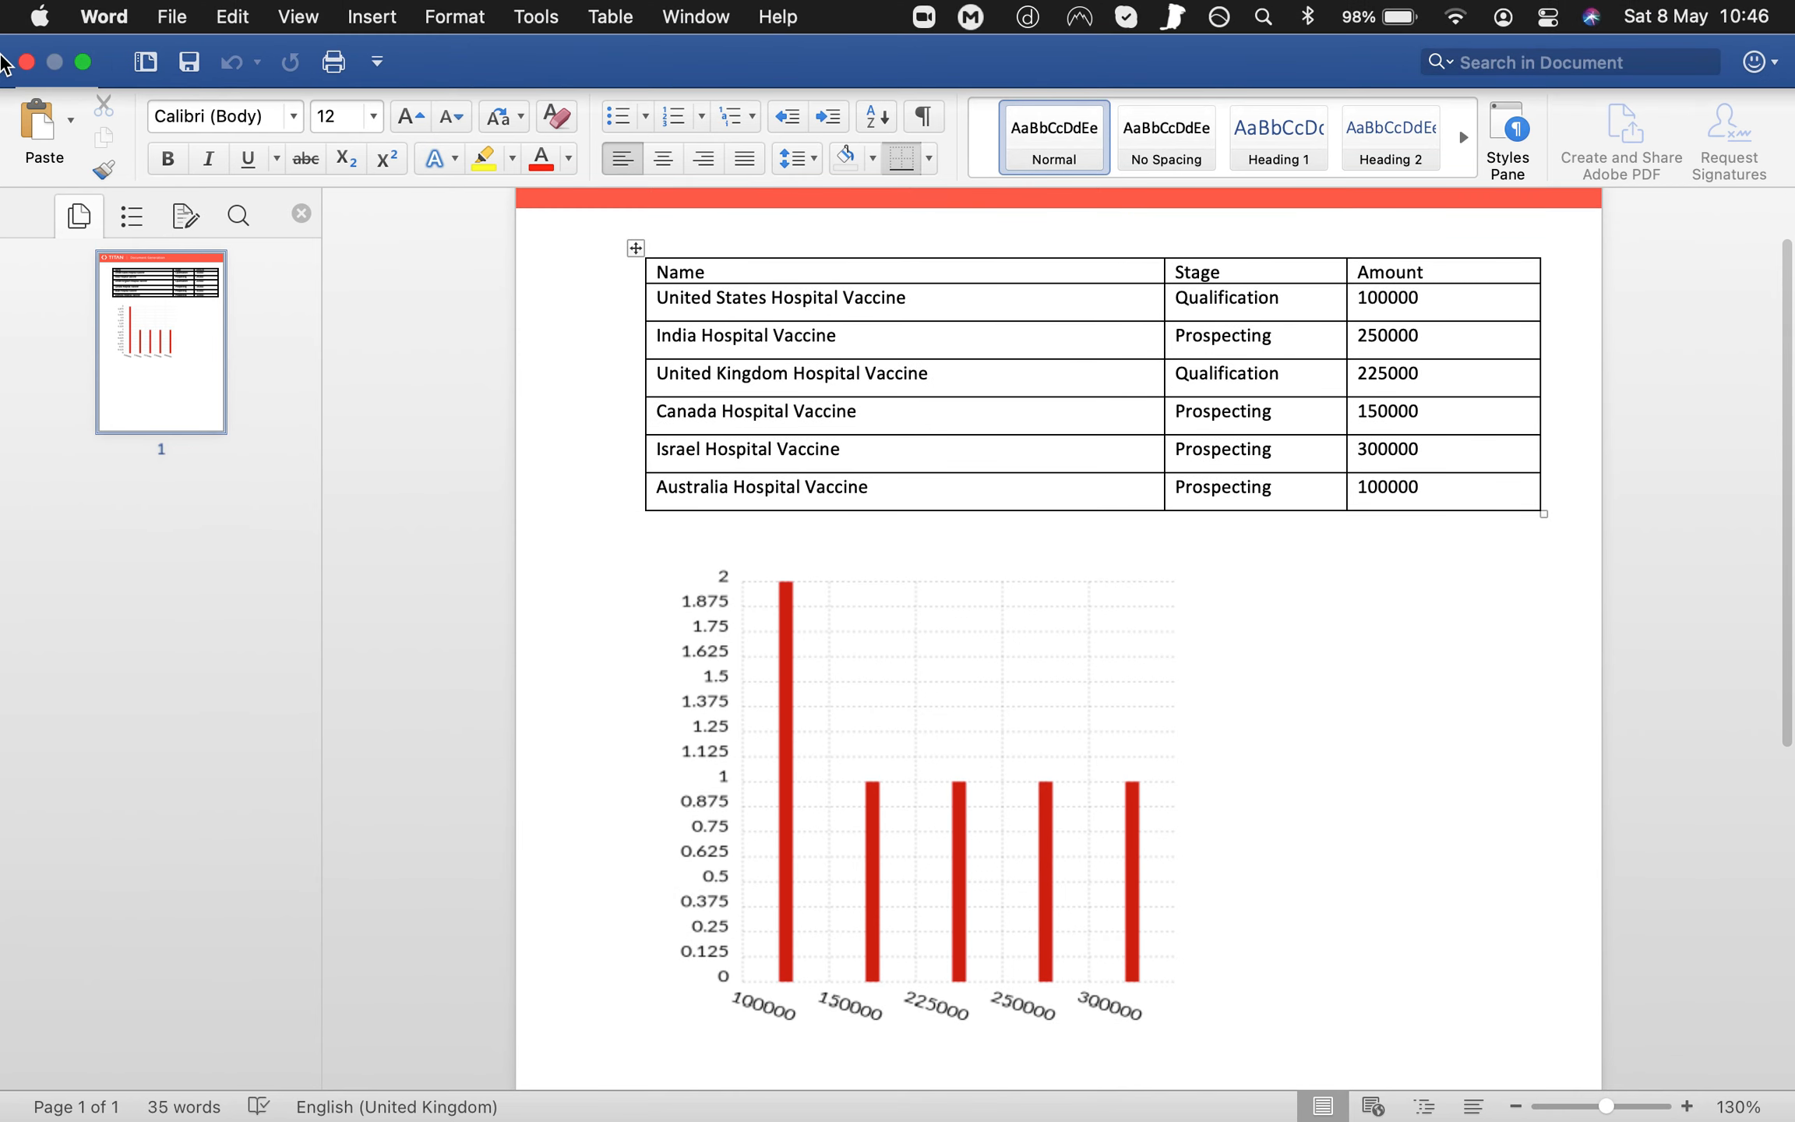
# Step: Close the preview, reopen the chart placeholder's settings and change the chart type to Pie
pyautogui.click(26, 64)
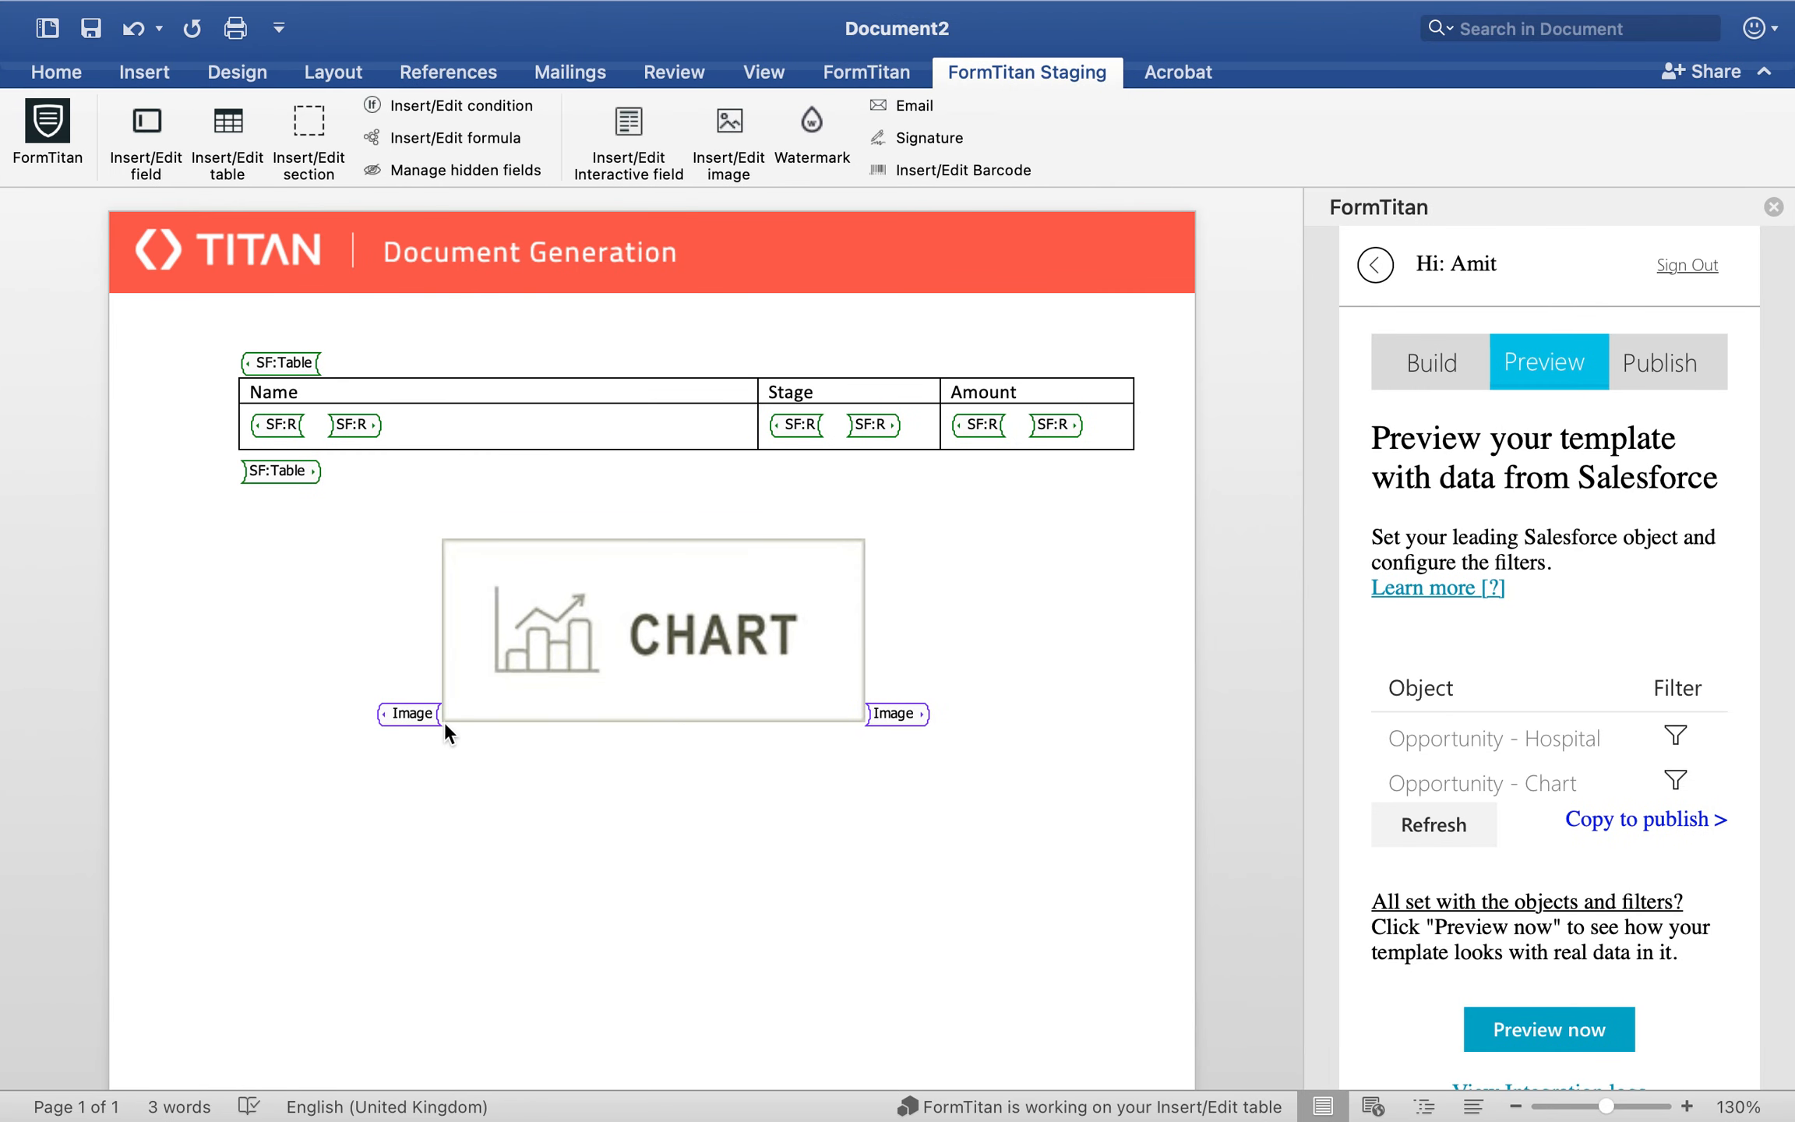
pyautogui.click(417, 714)
pyautogui.click(726, 133)
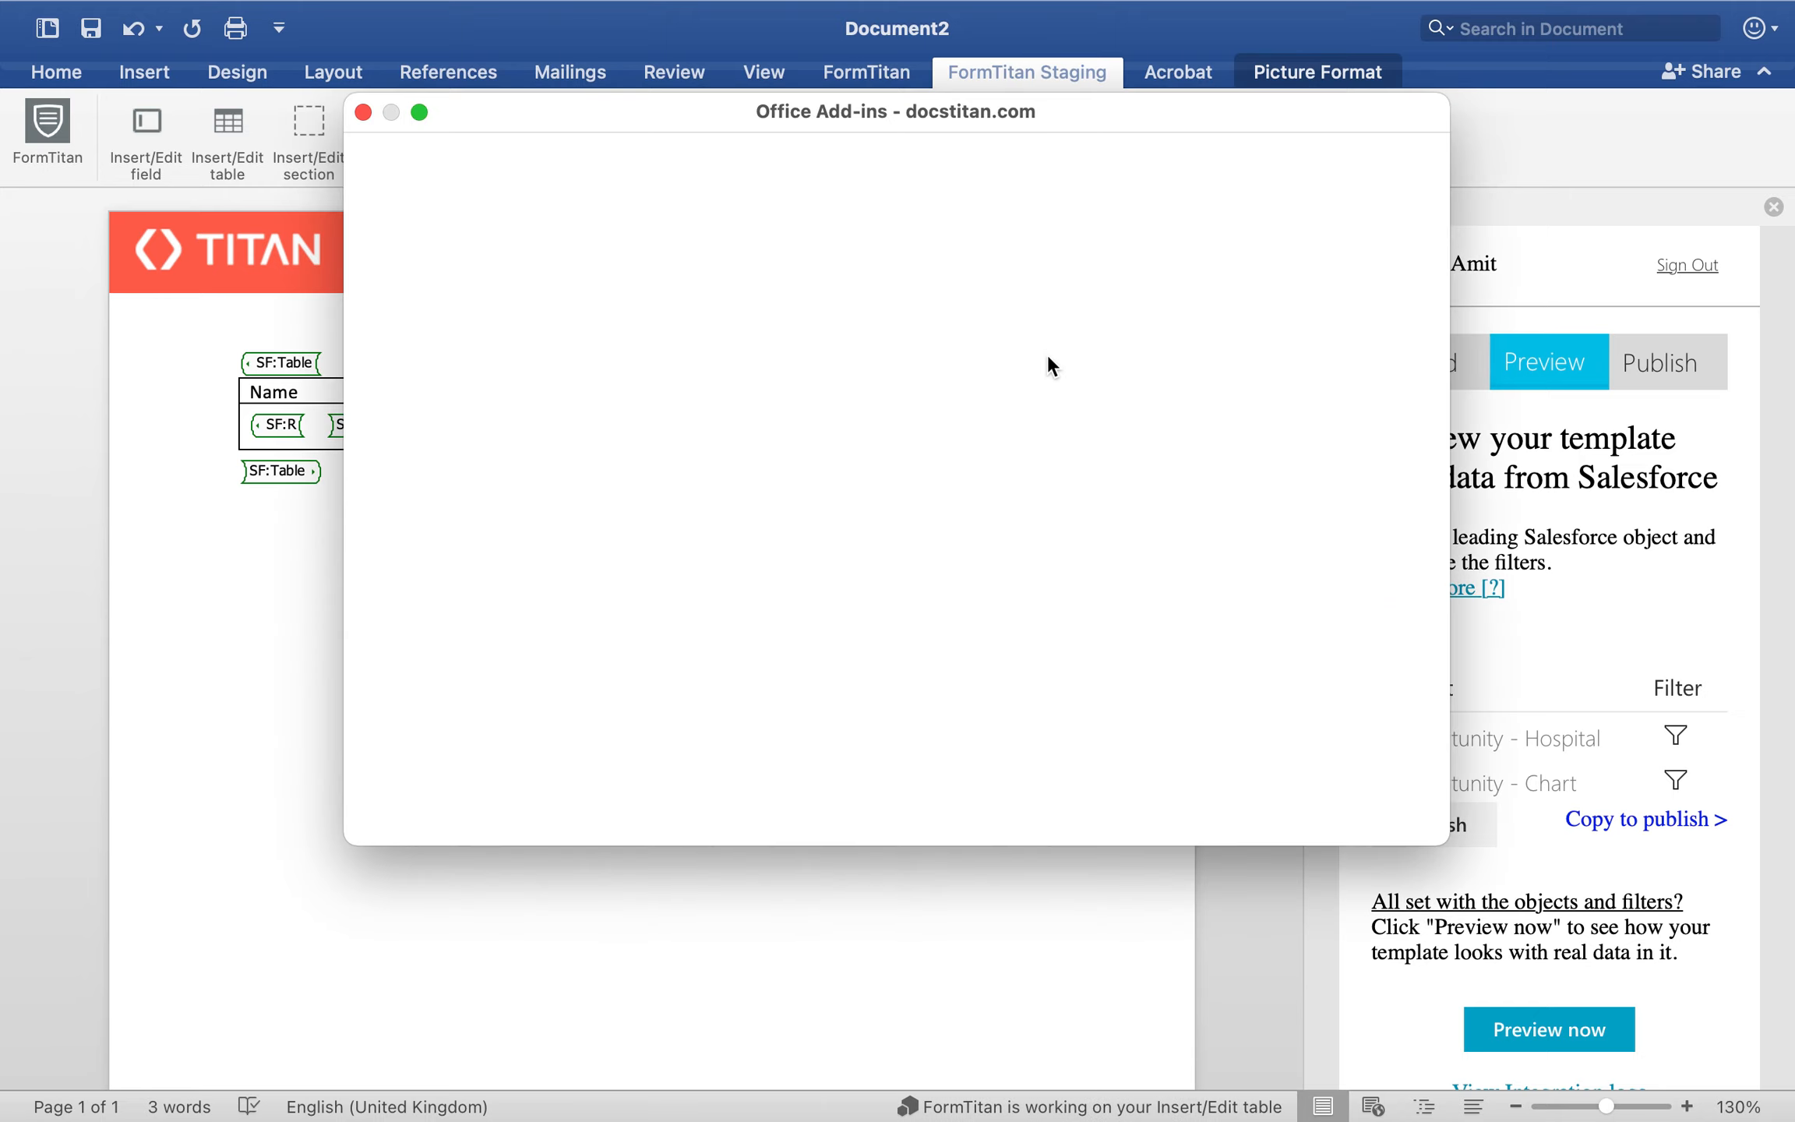
pyautogui.scroll(-5, 914, 458)
pyautogui.click(590, 529)
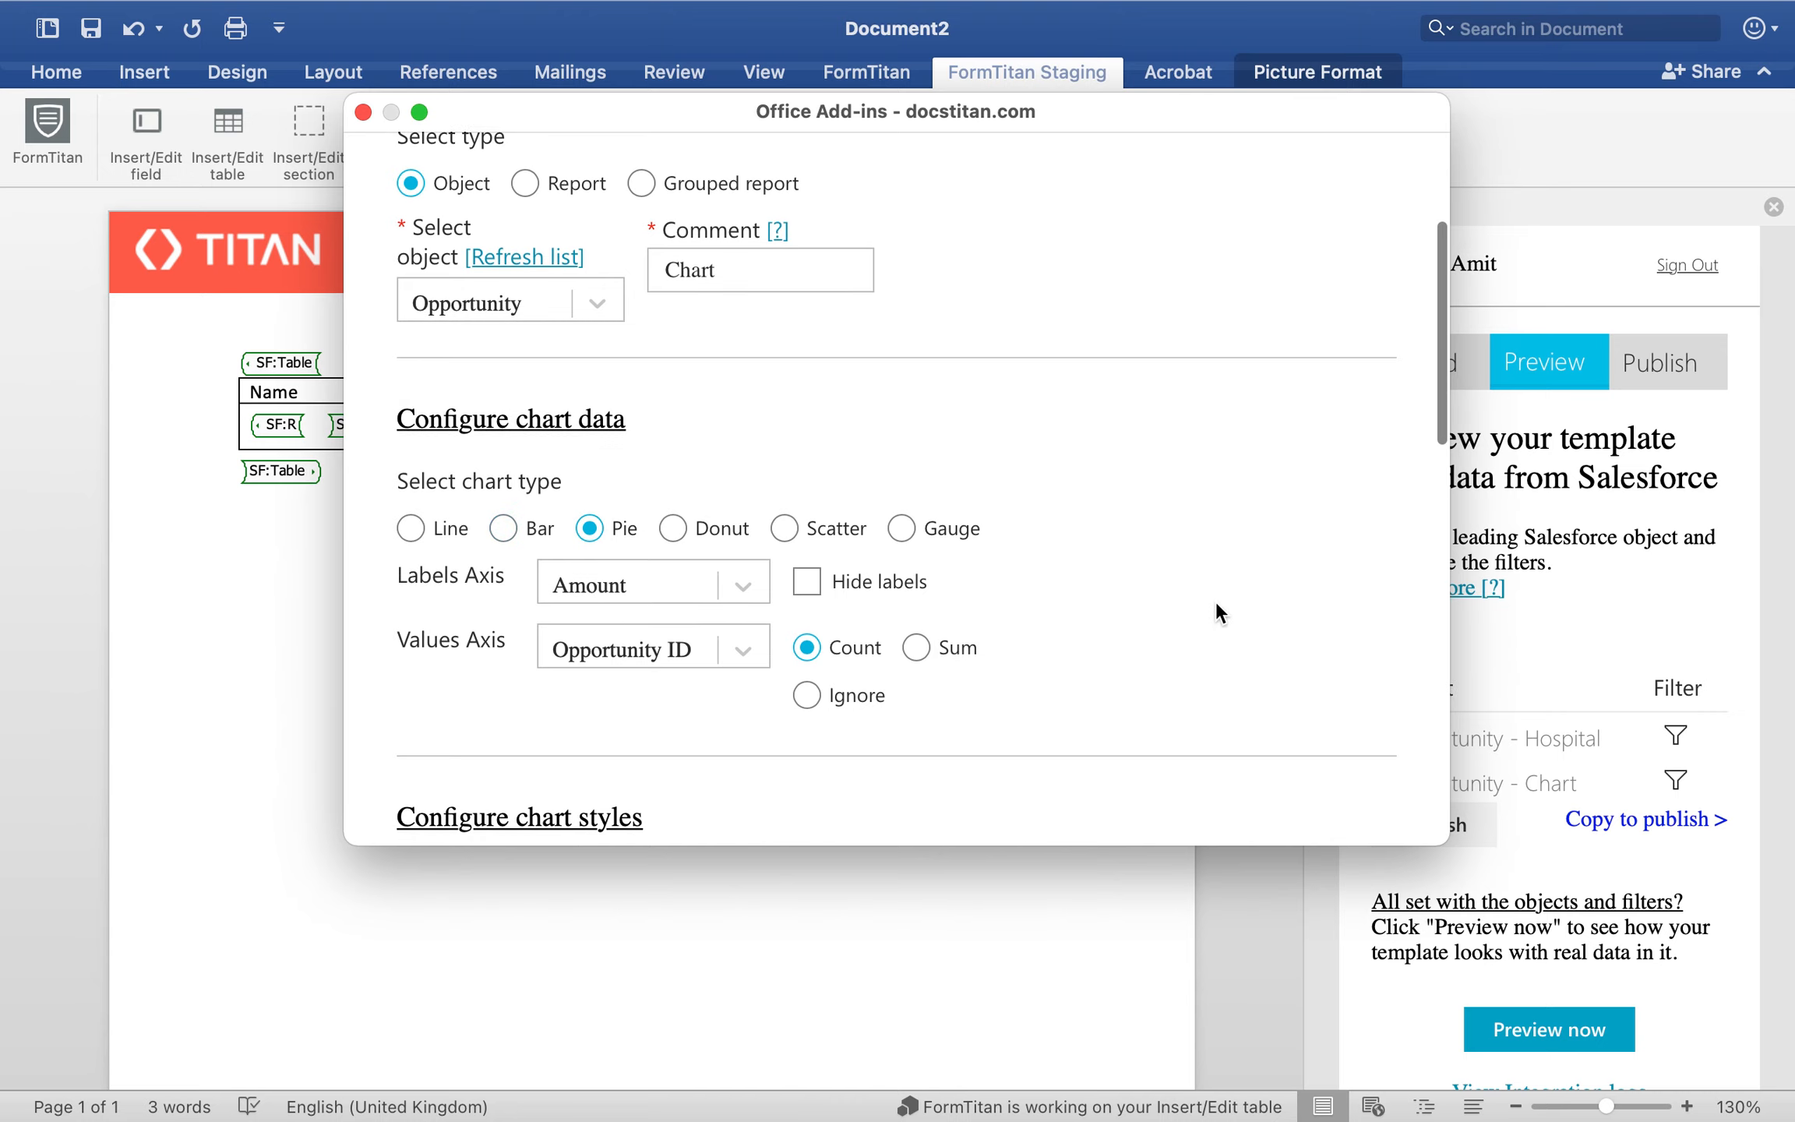
# Step: Save the pie chart after checking its label option and color palette, and preview the template with Salesforce data
pyautogui.scroll(-3, 1216, 608)
pyautogui.click(857, 417)
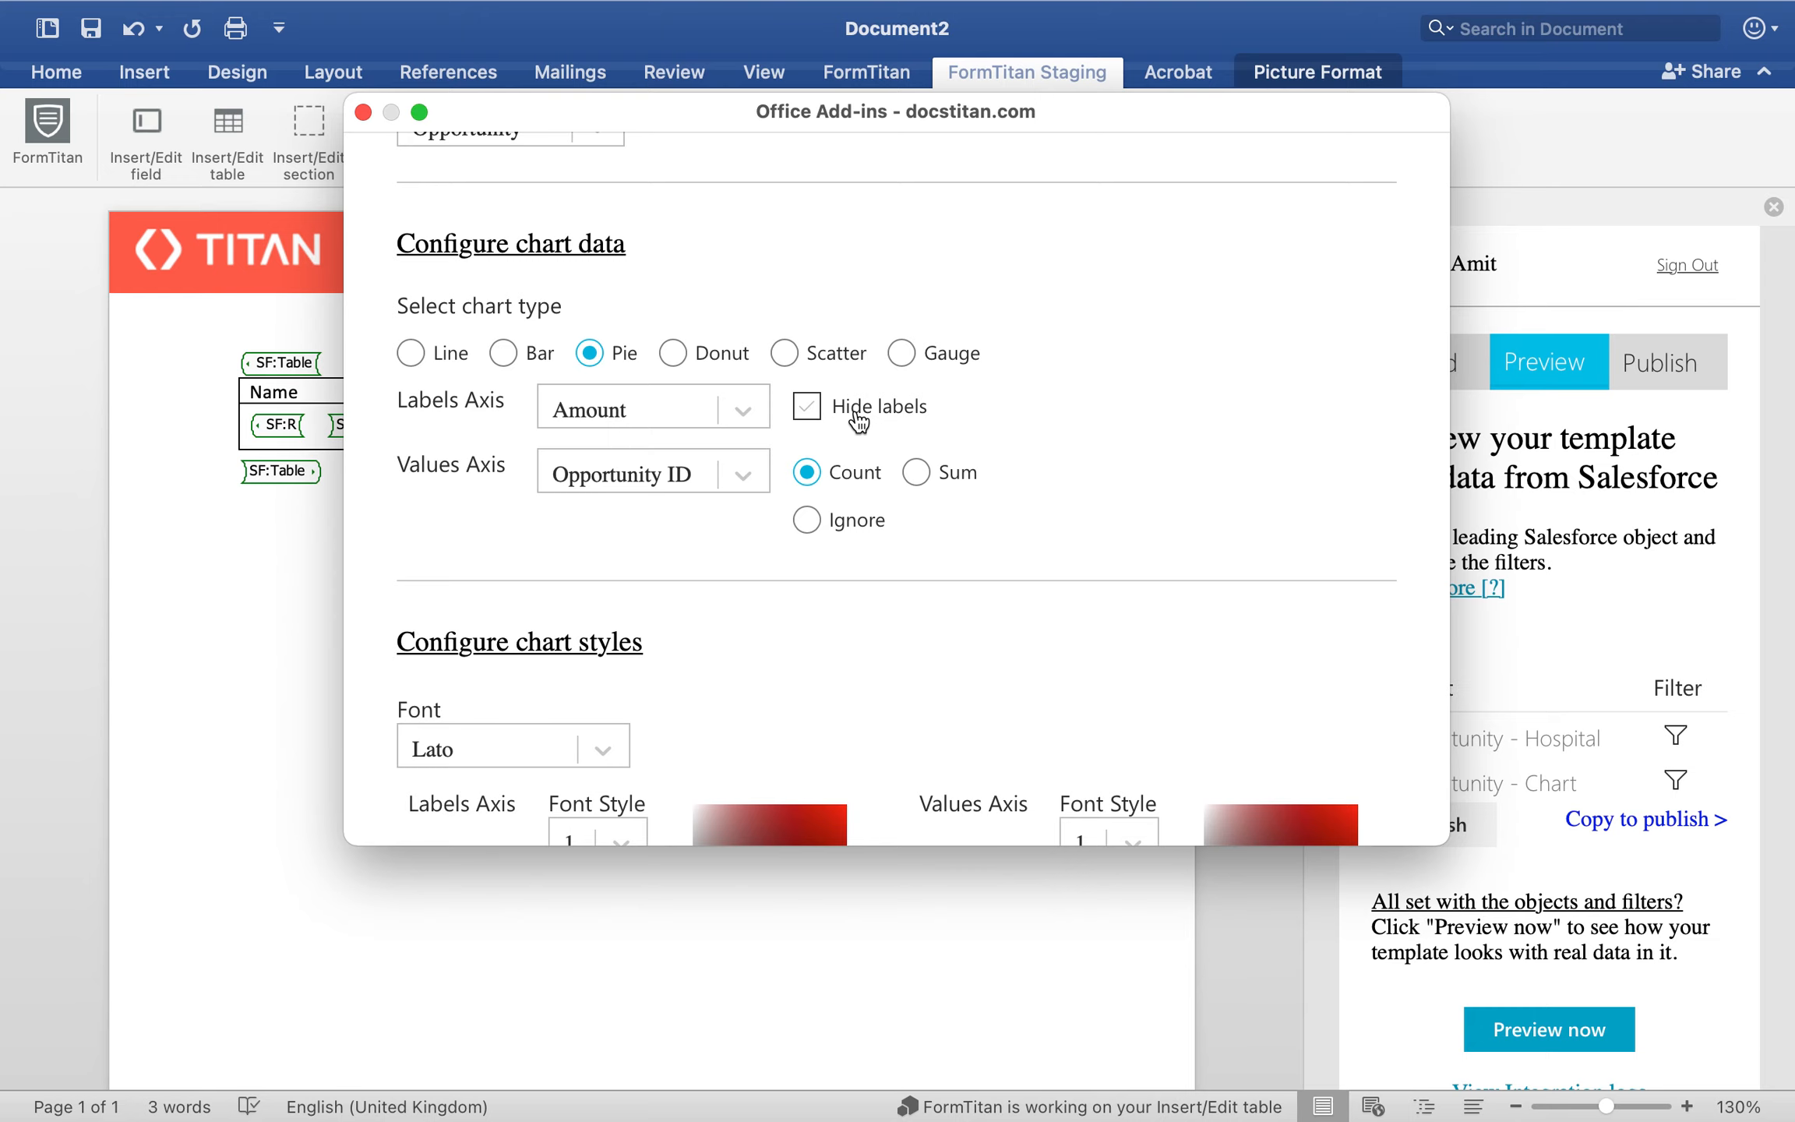
pyautogui.scroll(-10, 1132, 564)
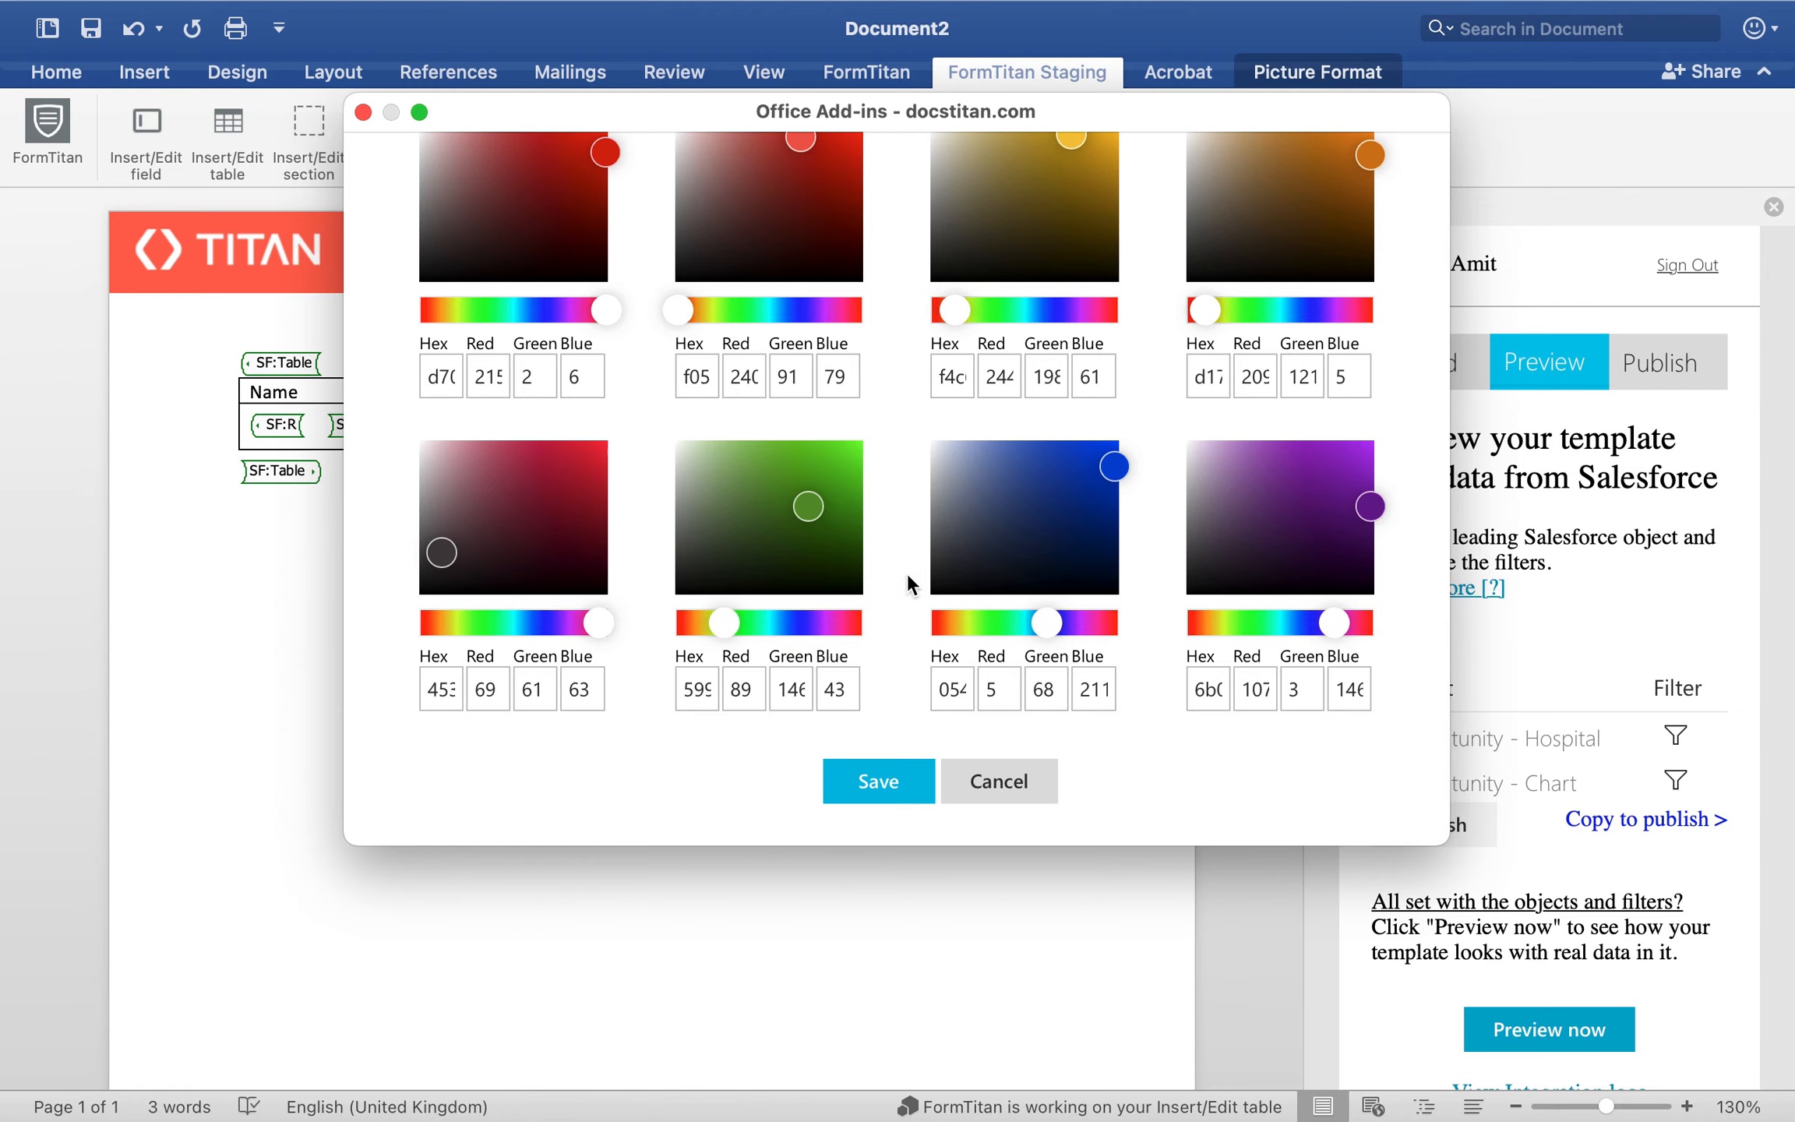
pyautogui.scroll(3, 908, 579)
pyautogui.scroll(-3, 907, 579)
pyautogui.click(881, 806)
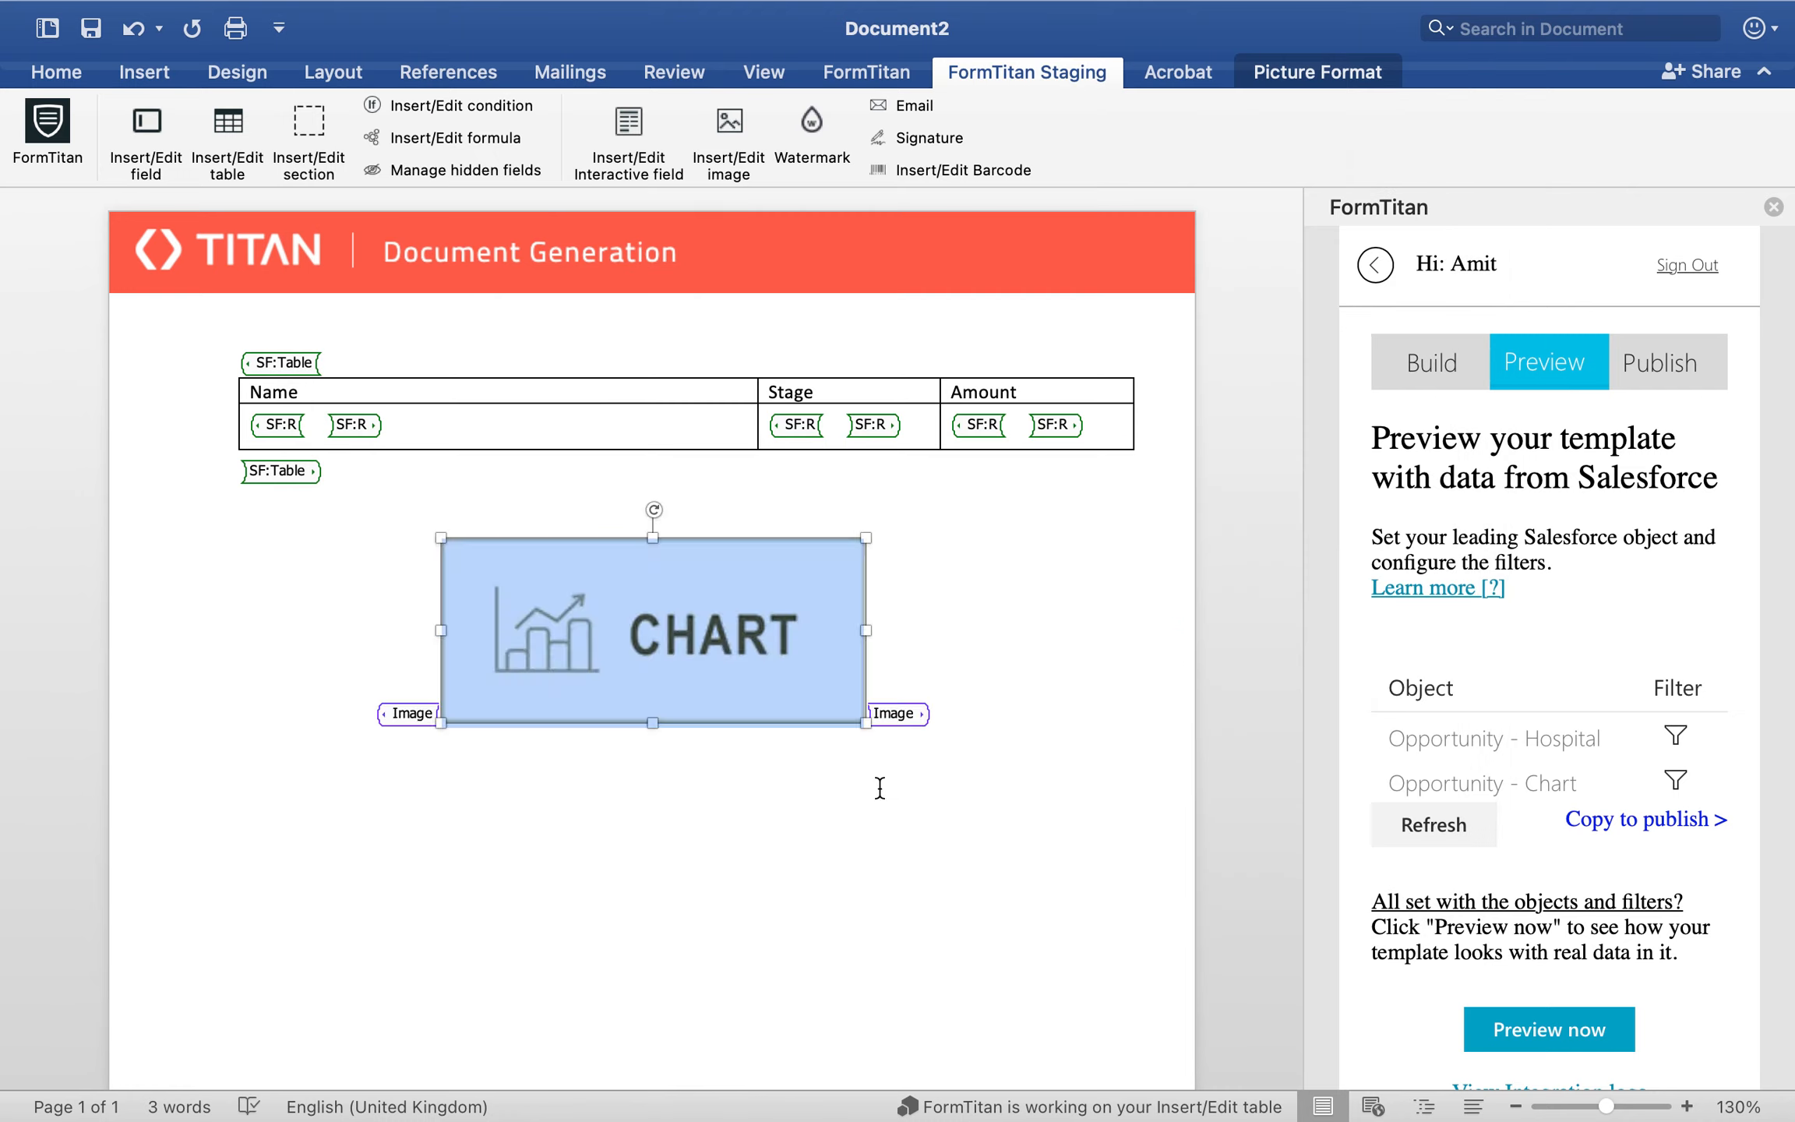
pyautogui.click(1576, 1021)
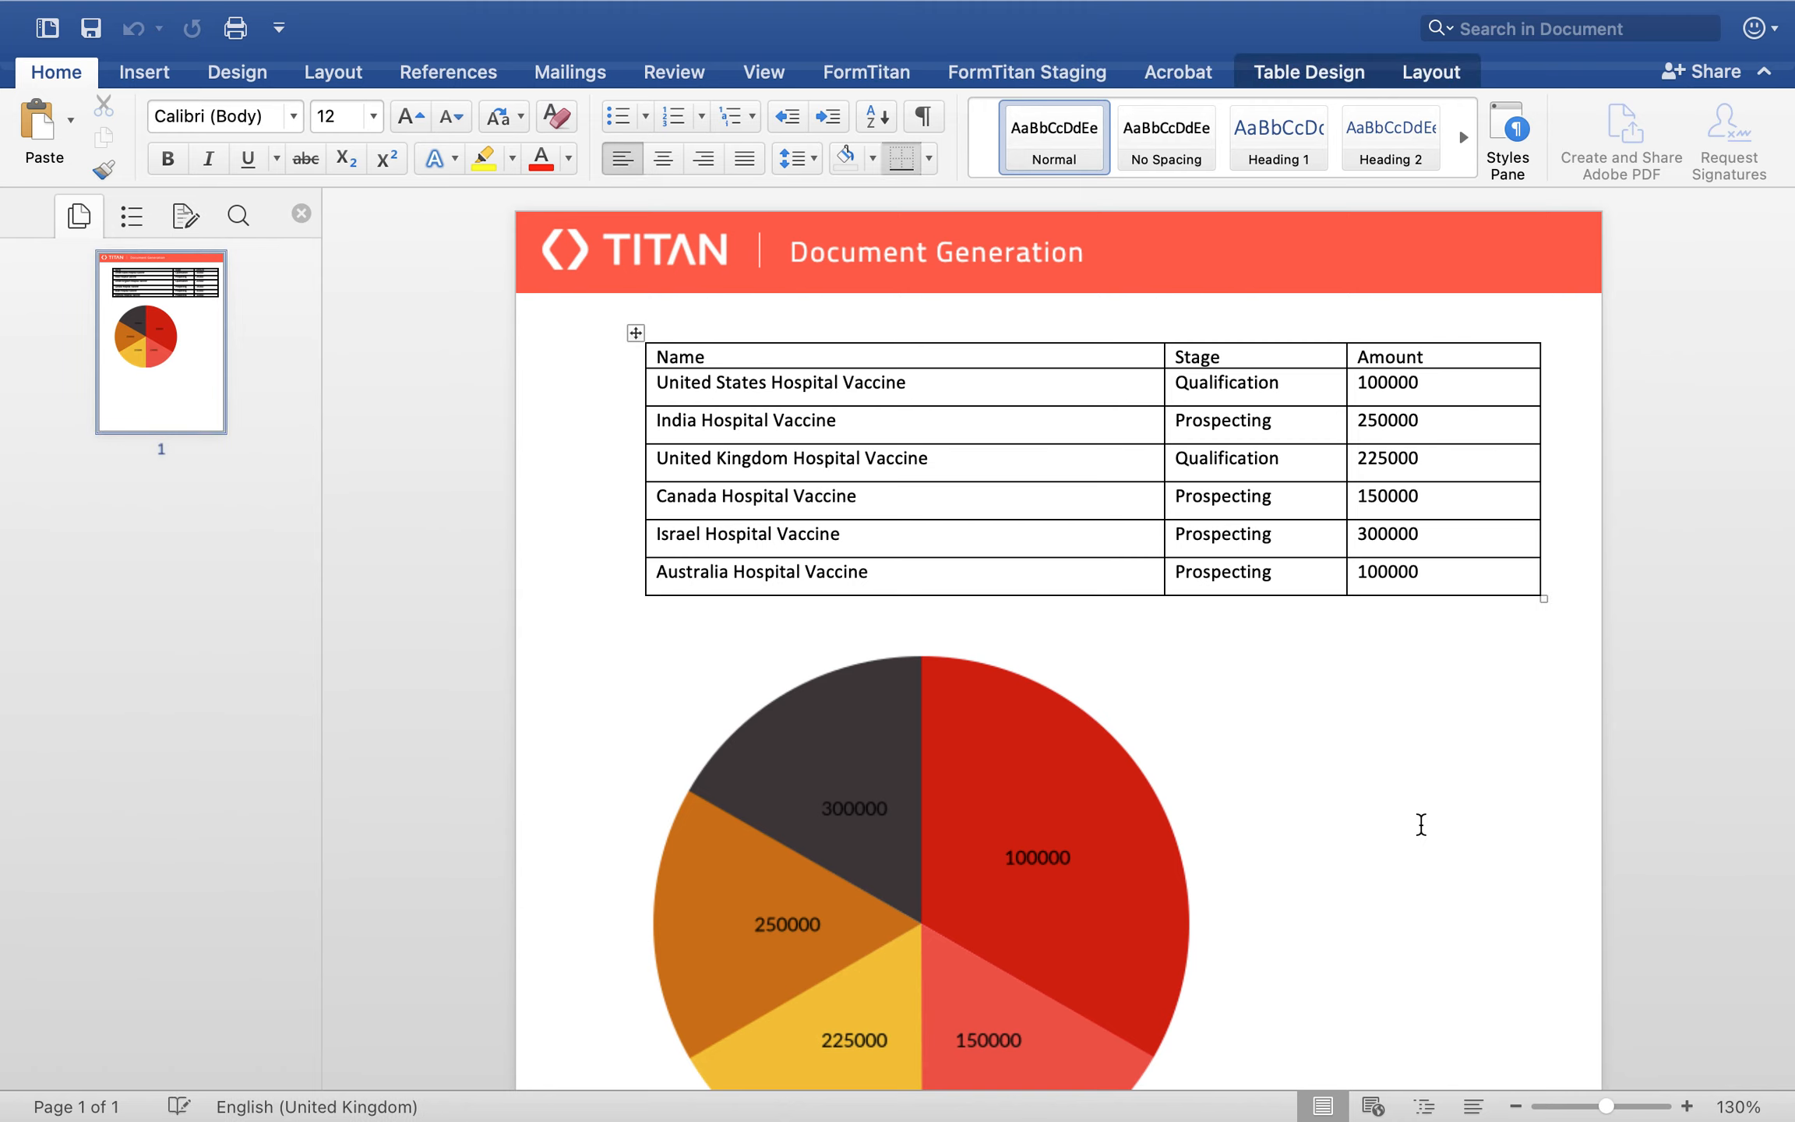
# Step: Examine the pie chart below the opportunities table in the preview document, and close the preview
pyautogui.scroll(-2, 1421, 825)
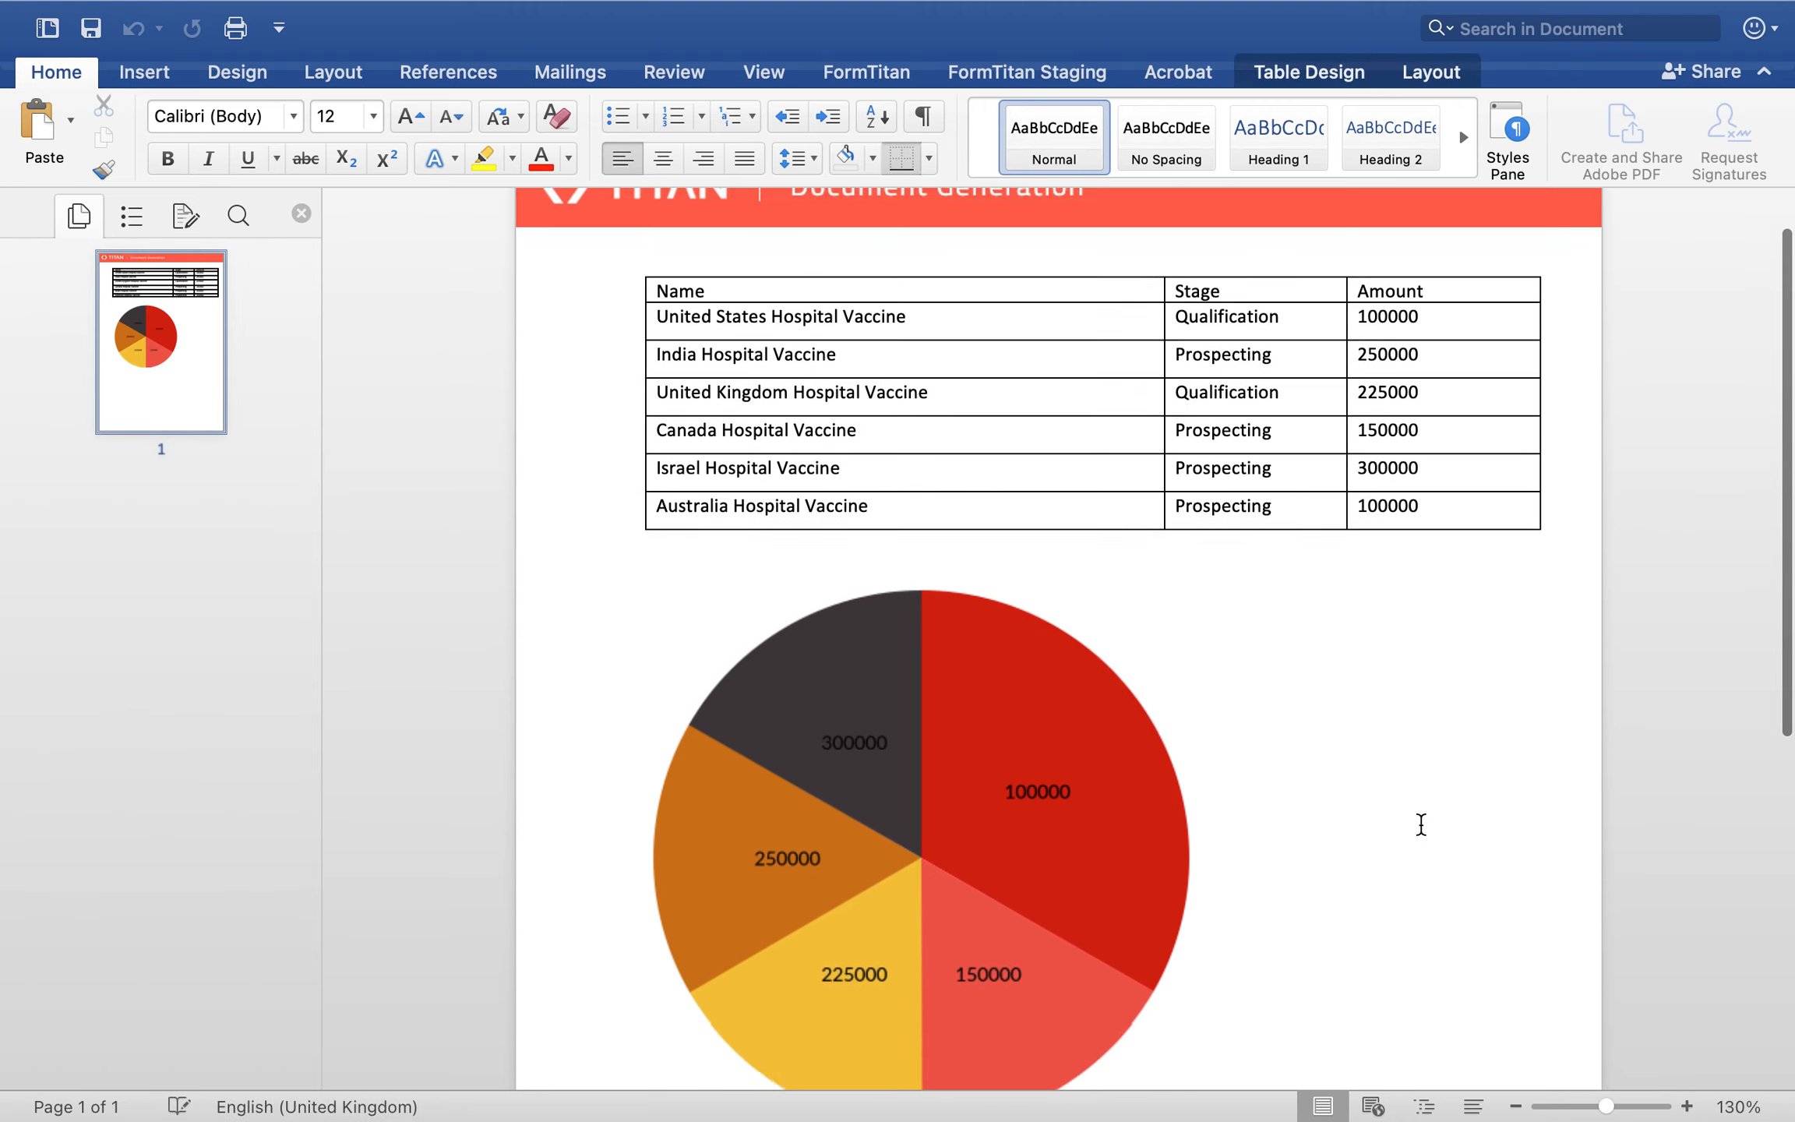
pyautogui.scroll(1, 1421, 824)
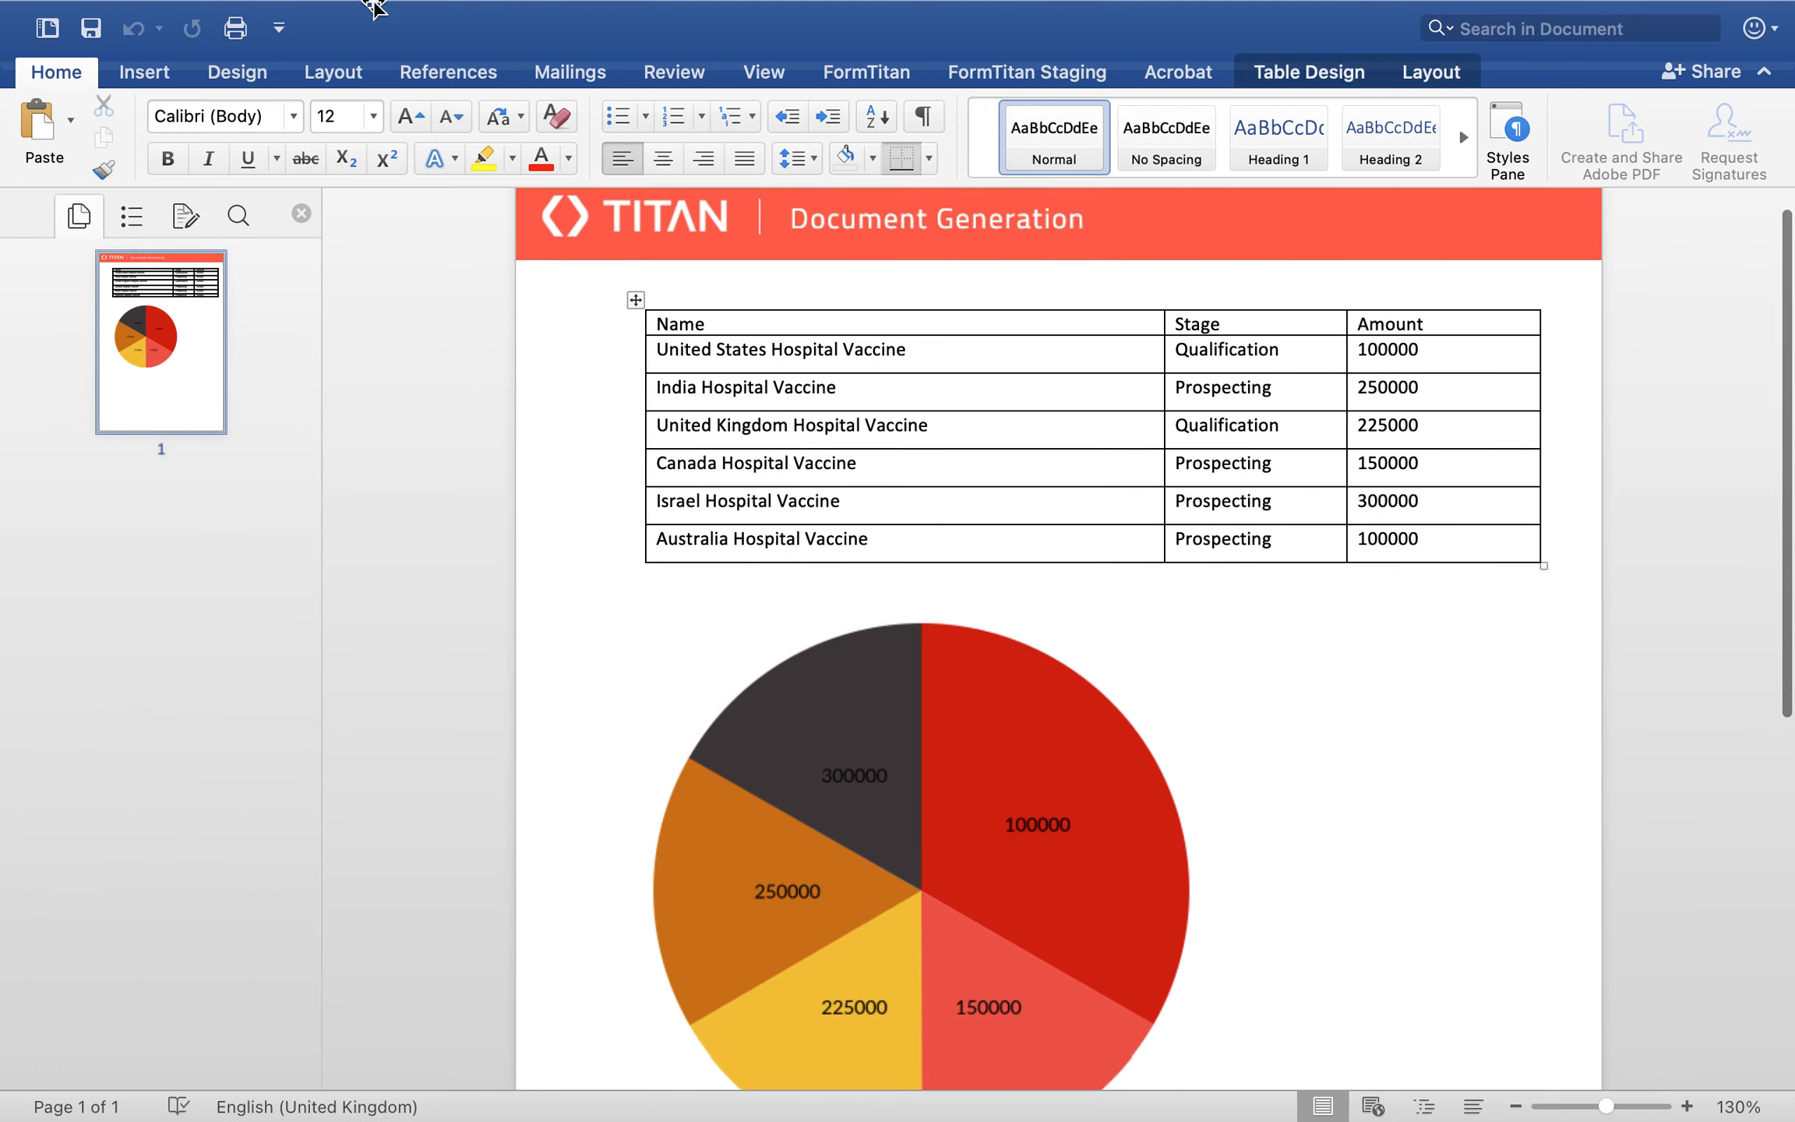
pyautogui.click(22, 65)
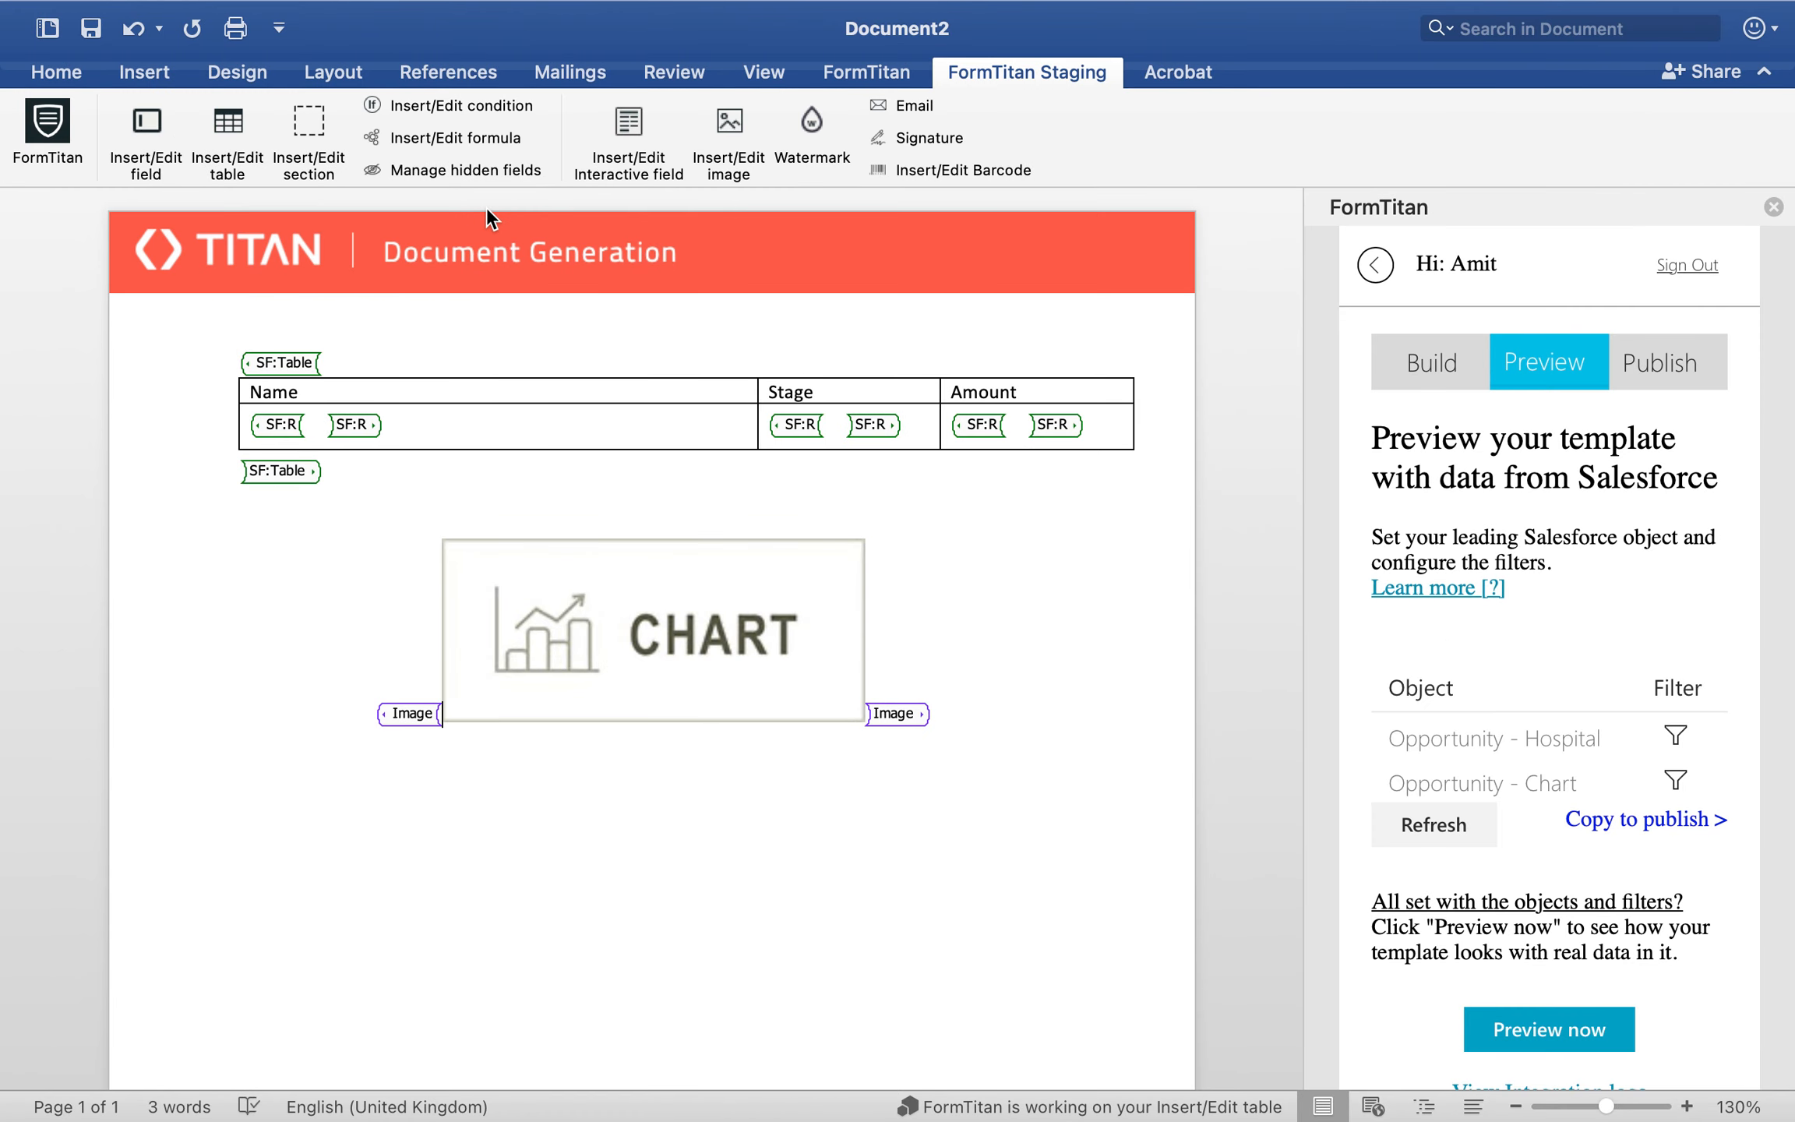
# Step: Reopen the chart placeholder's settings, change the chart type to Donut and save the chart
pyautogui.click(405, 714)
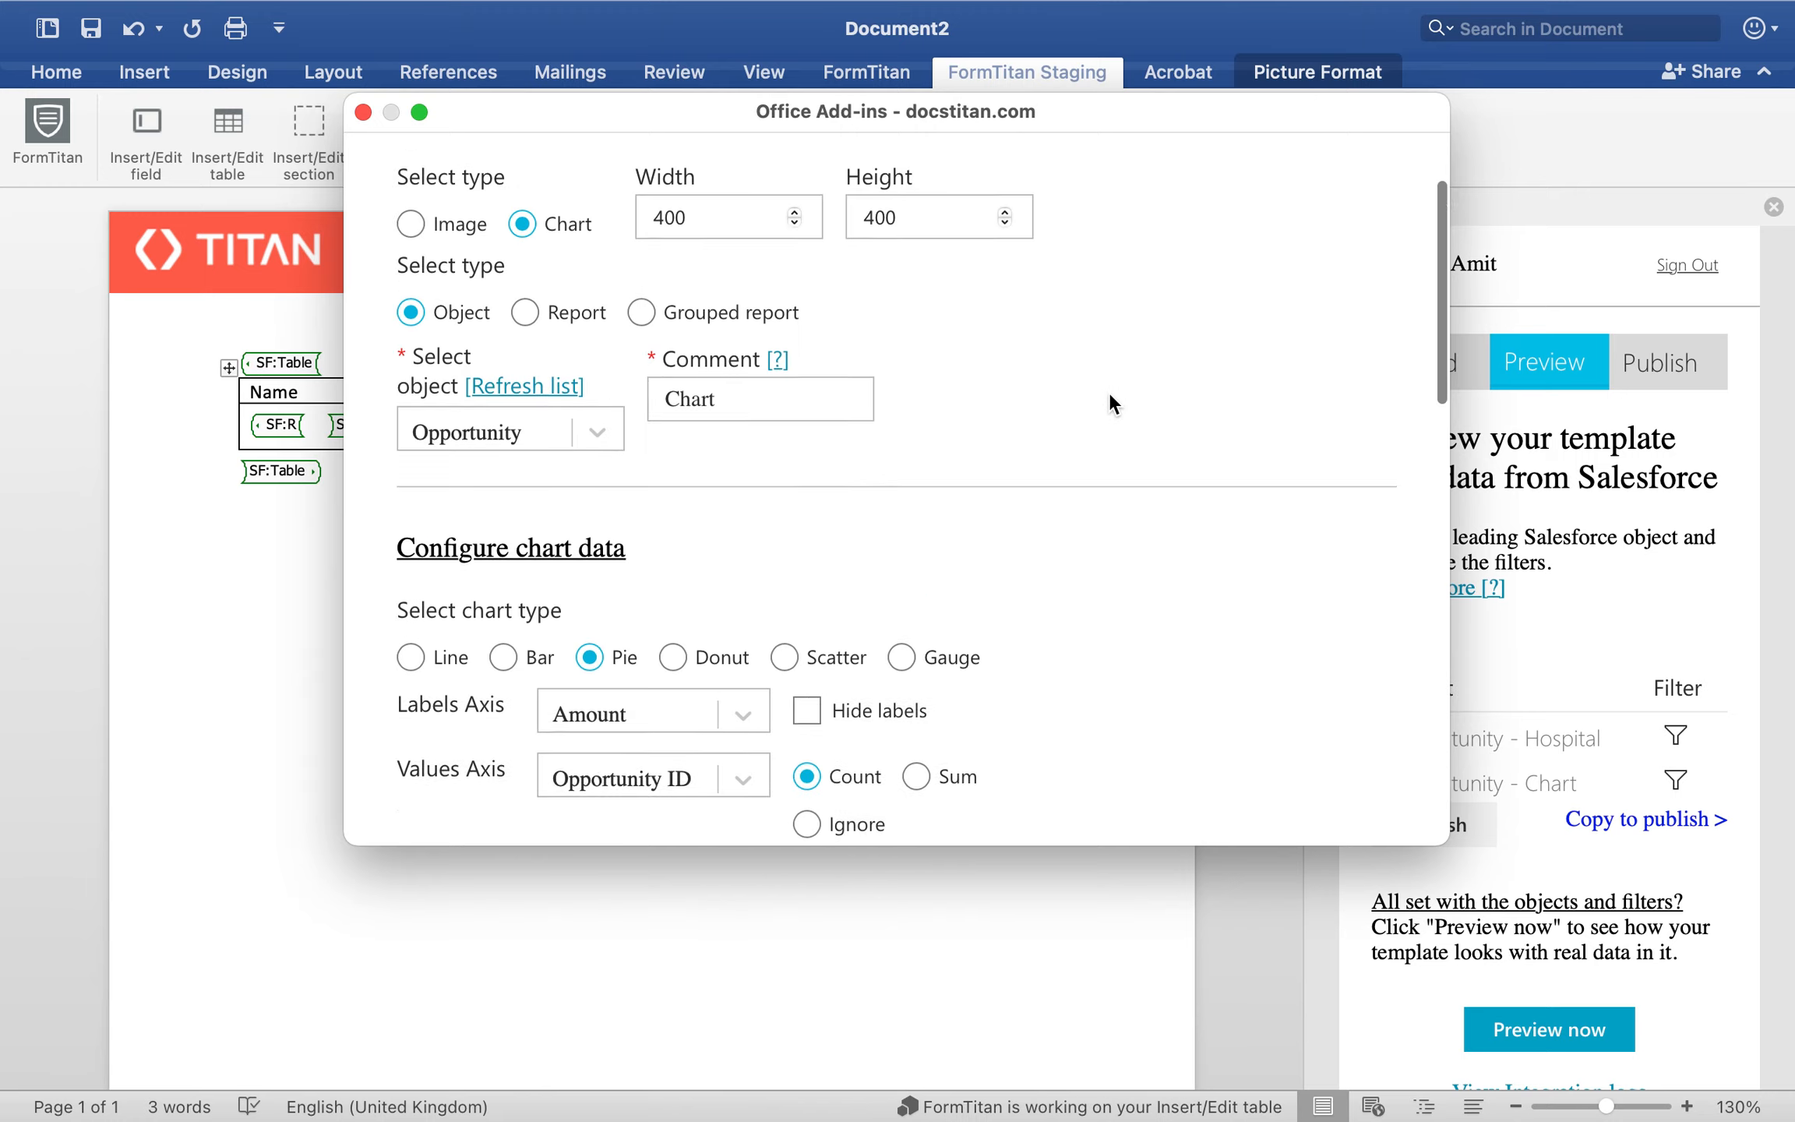
pyautogui.scroll(-3, 656, 534)
pyautogui.click(691, 524)
pyautogui.scroll(-15, 972, 462)
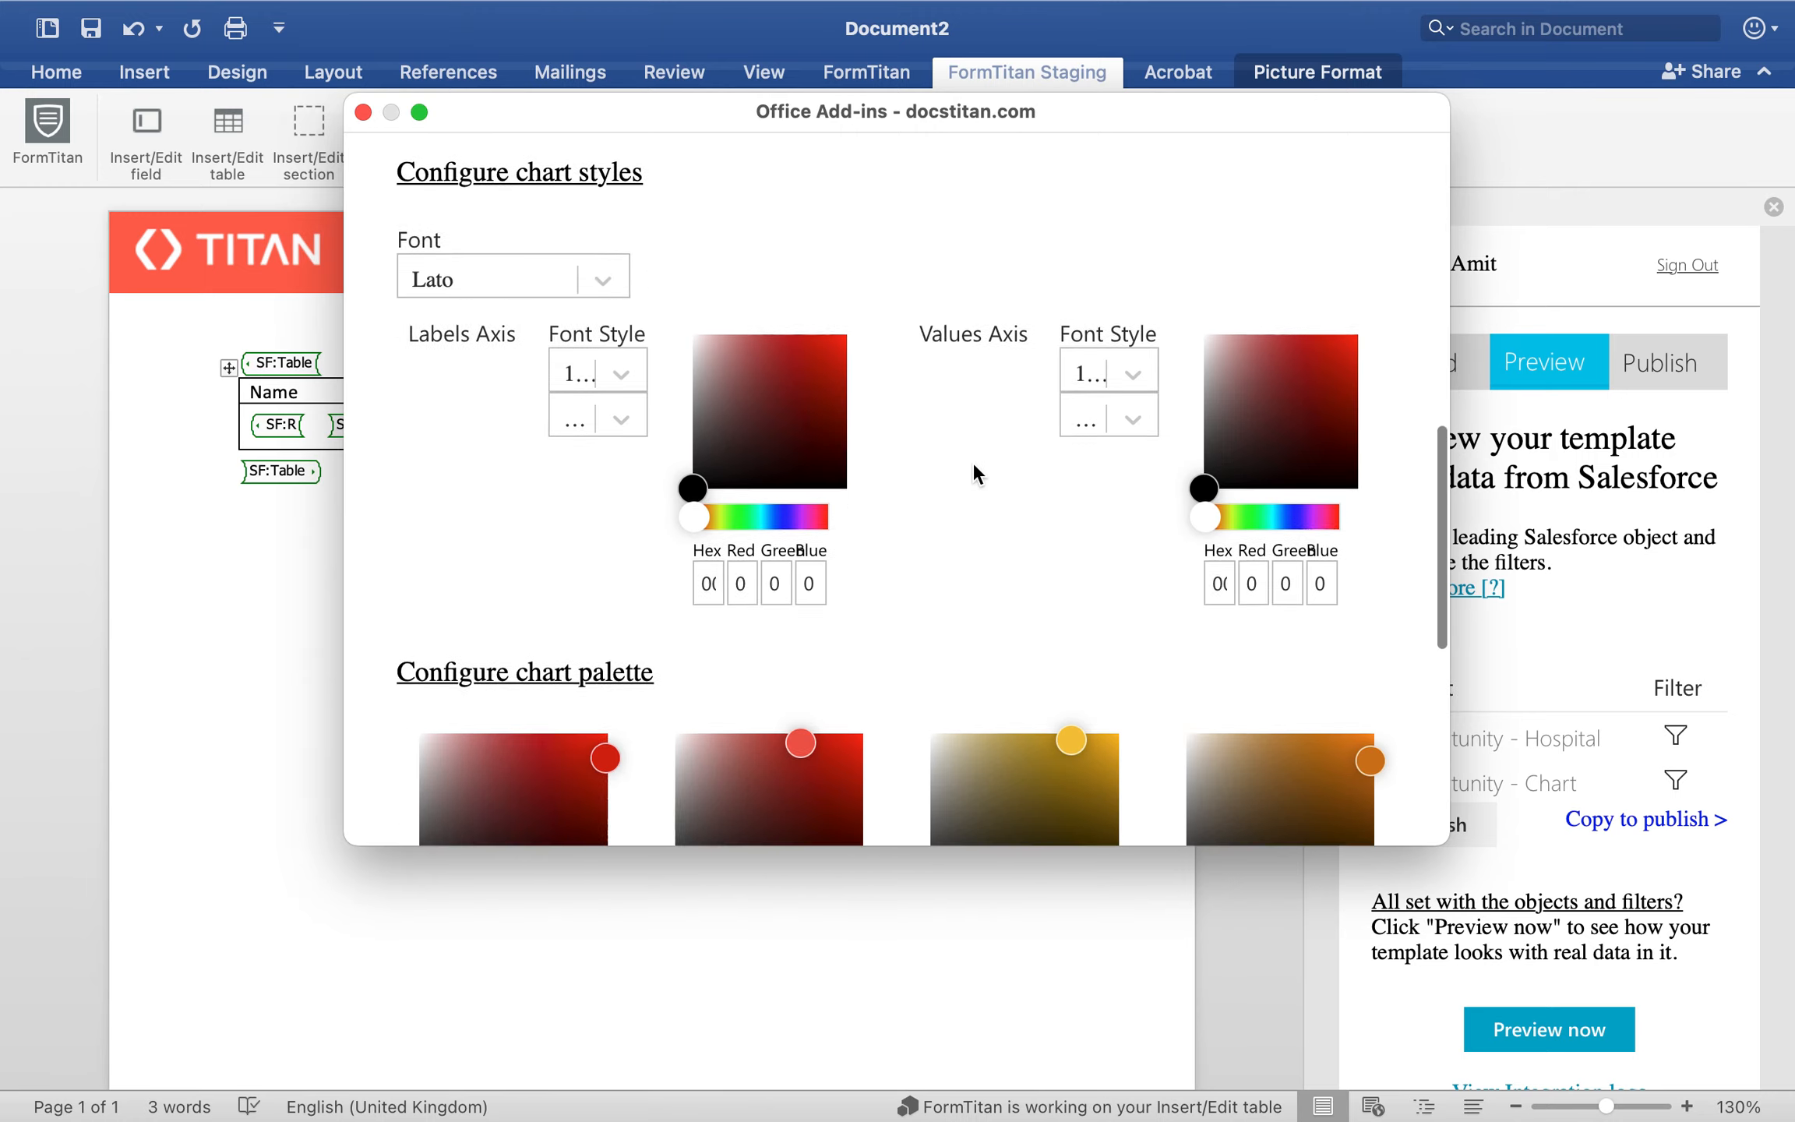
pyautogui.click(917, 783)
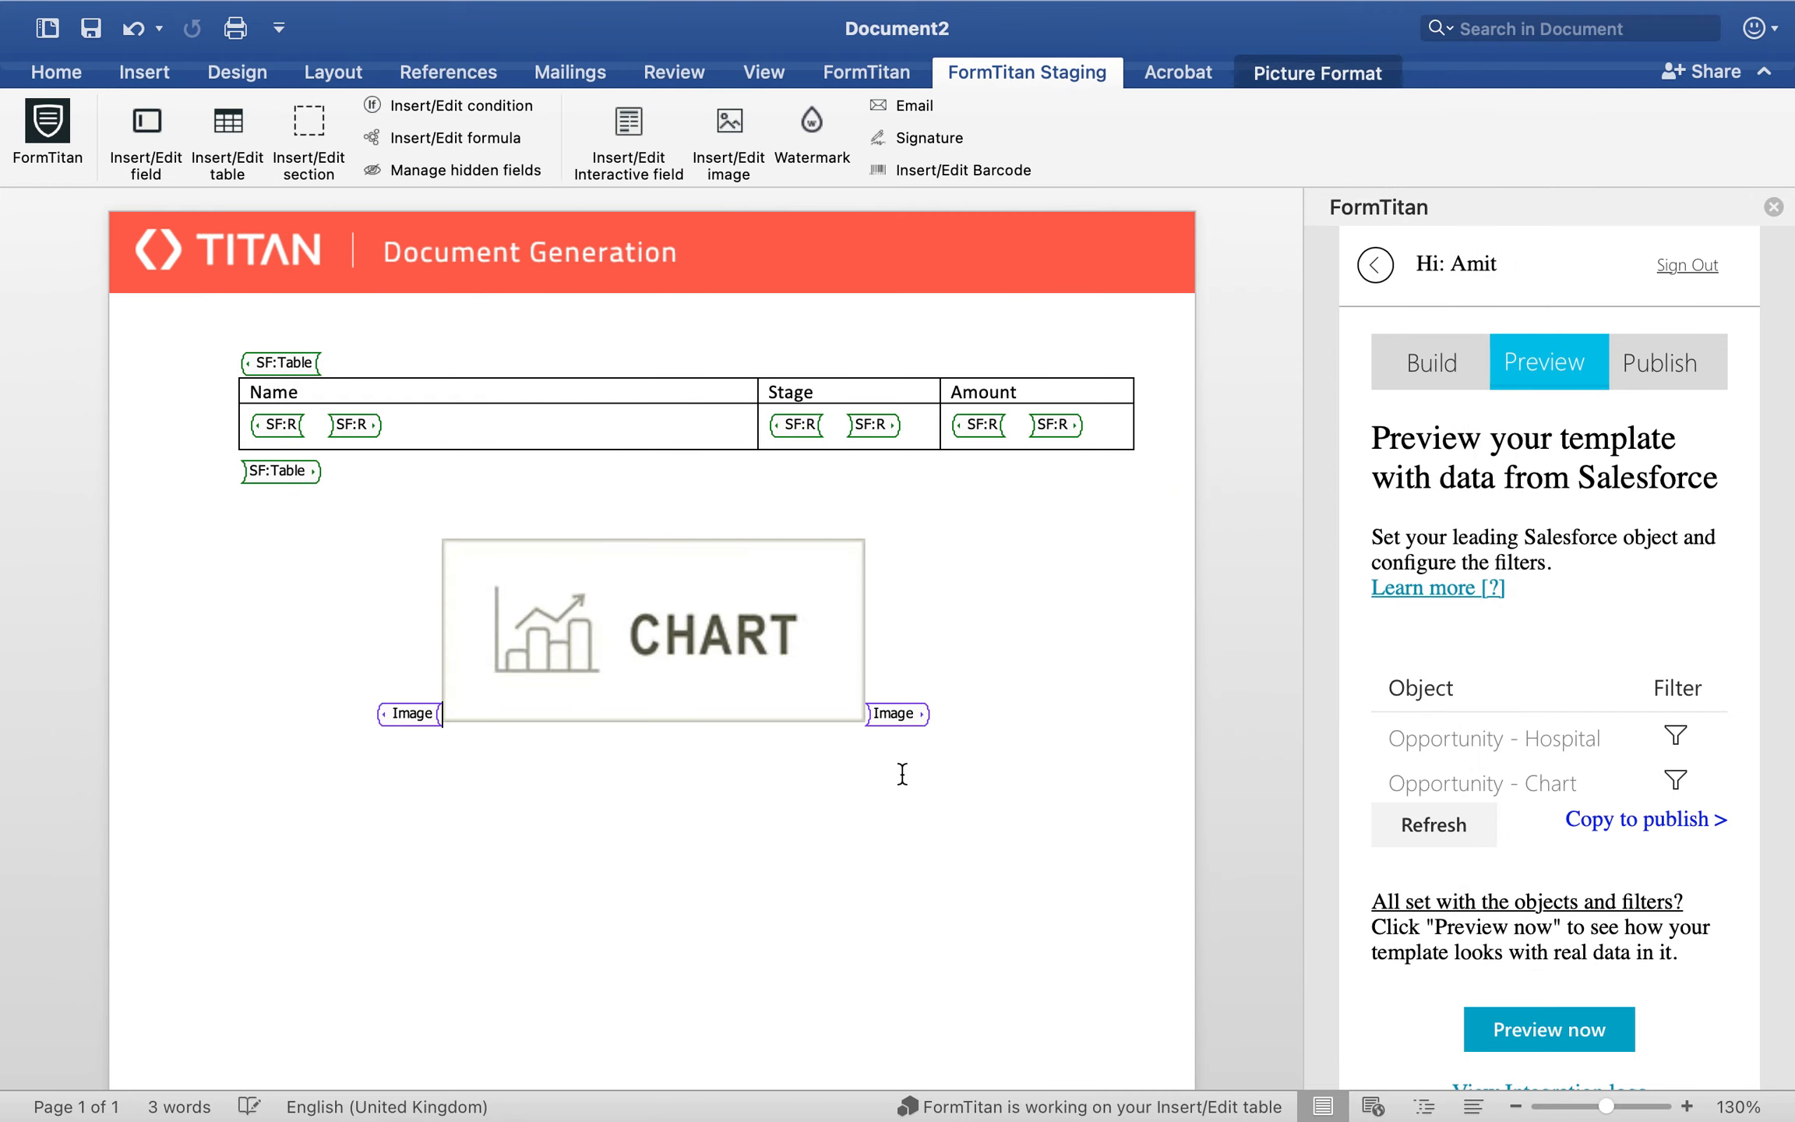
# Step: Preview the template with Salesforce data, examine the donut chart below the table, and close the preview
pyautogui.click(1535, 1028)
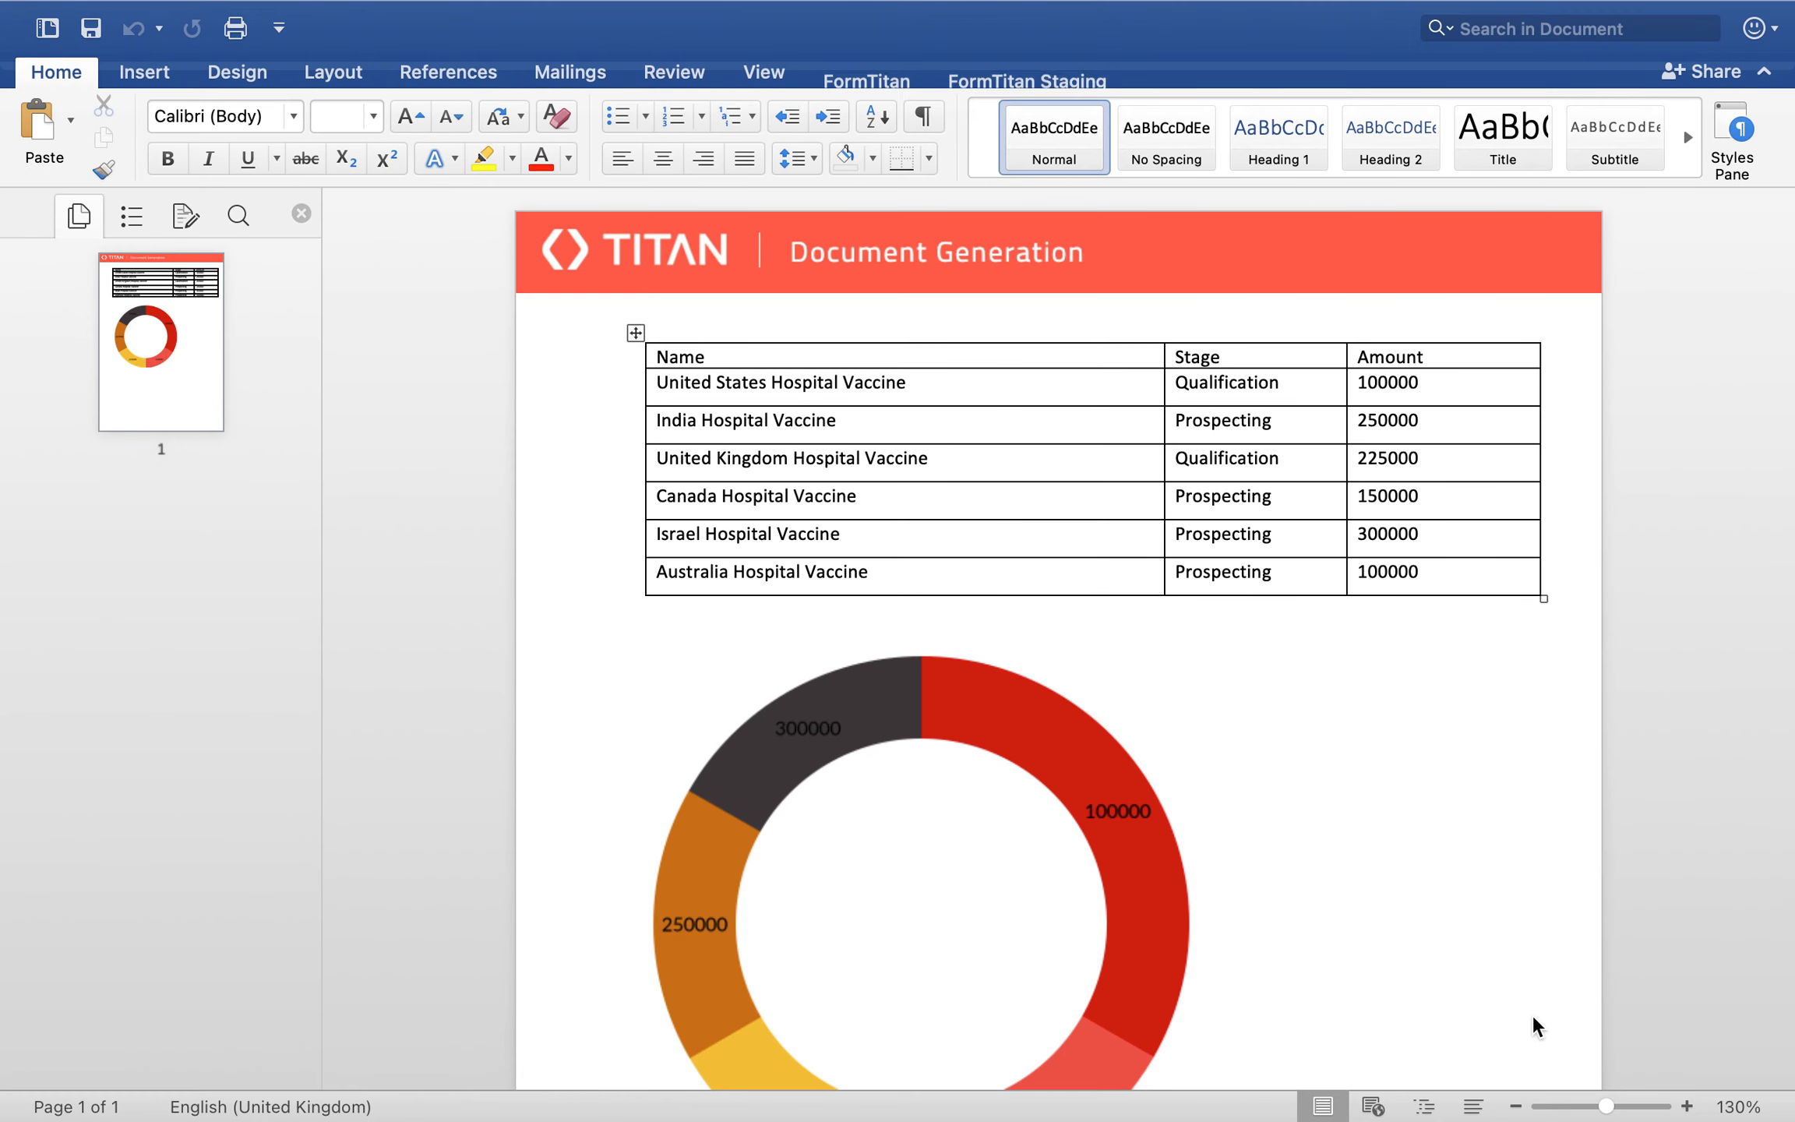
pyautogui.scroll(-2, 1432, 886)
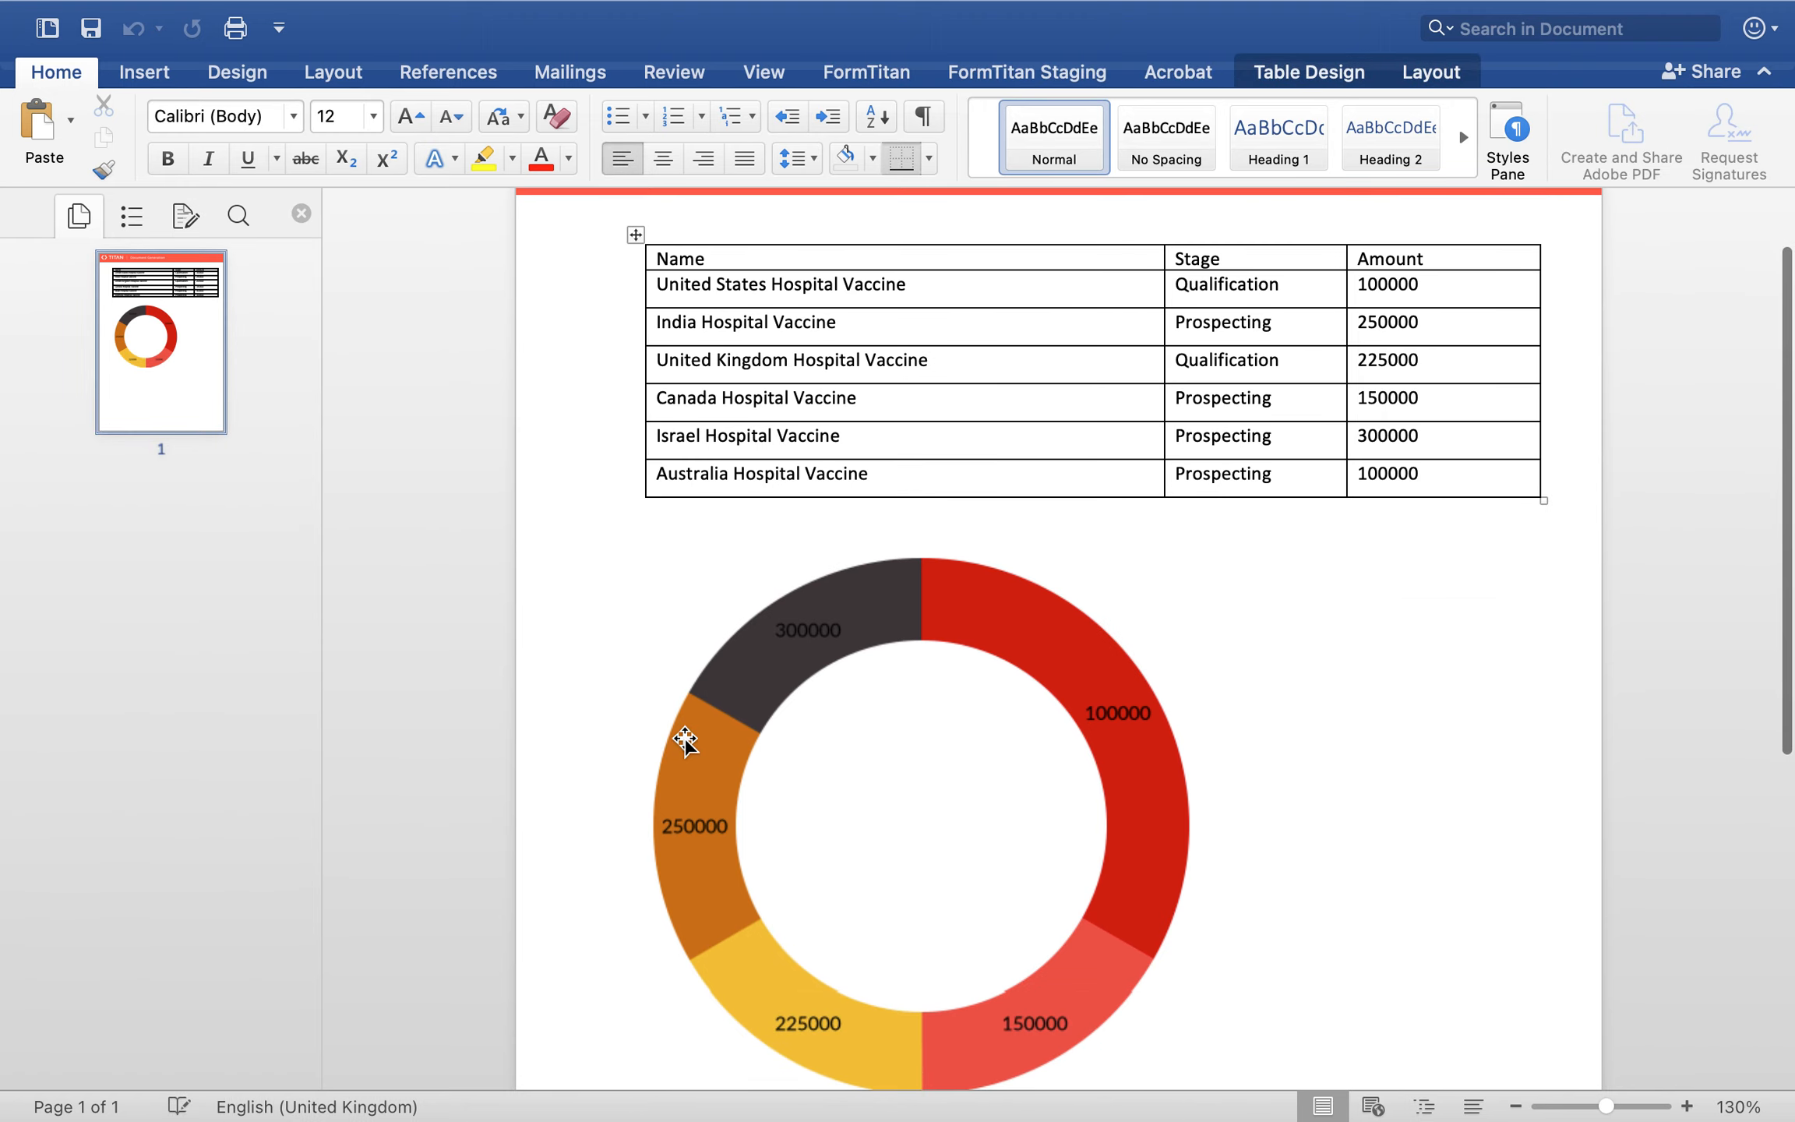
pyautogui.moveTo(149, 55)
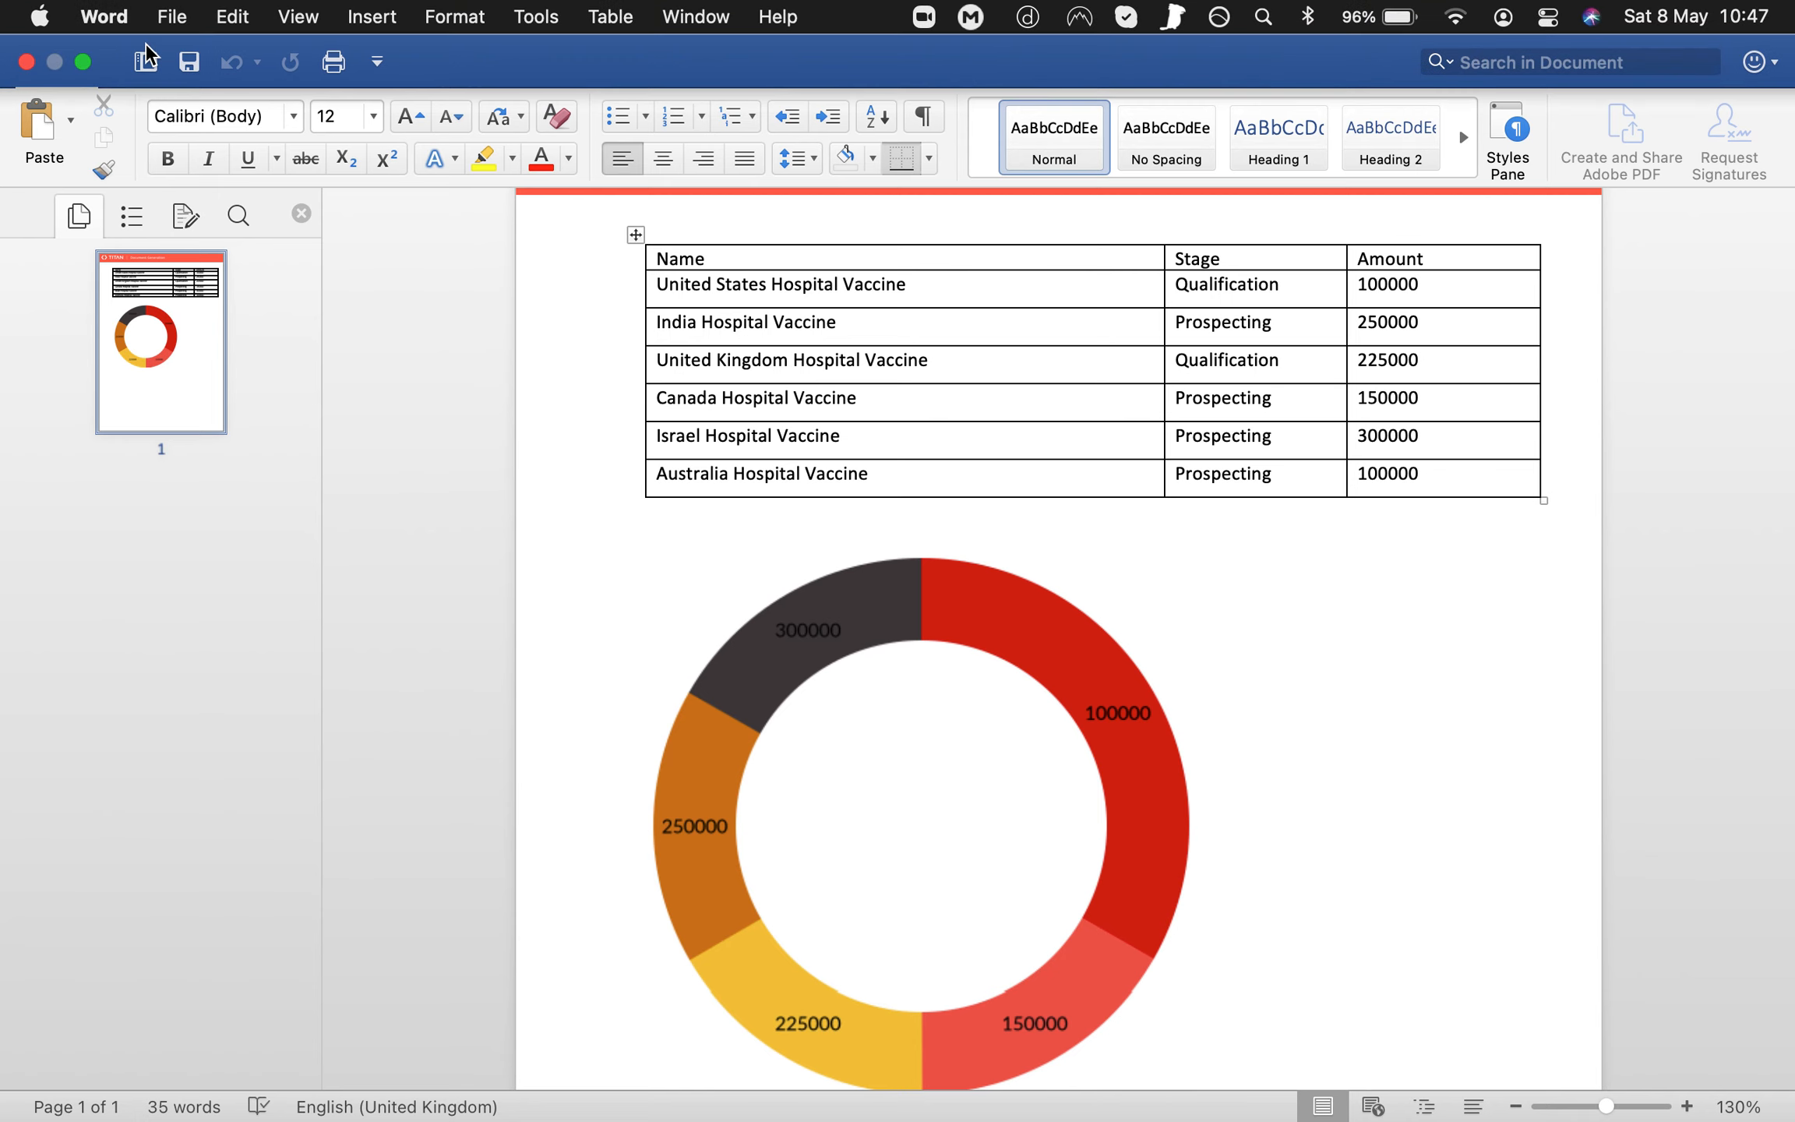
pyautogui.click(27, 62)
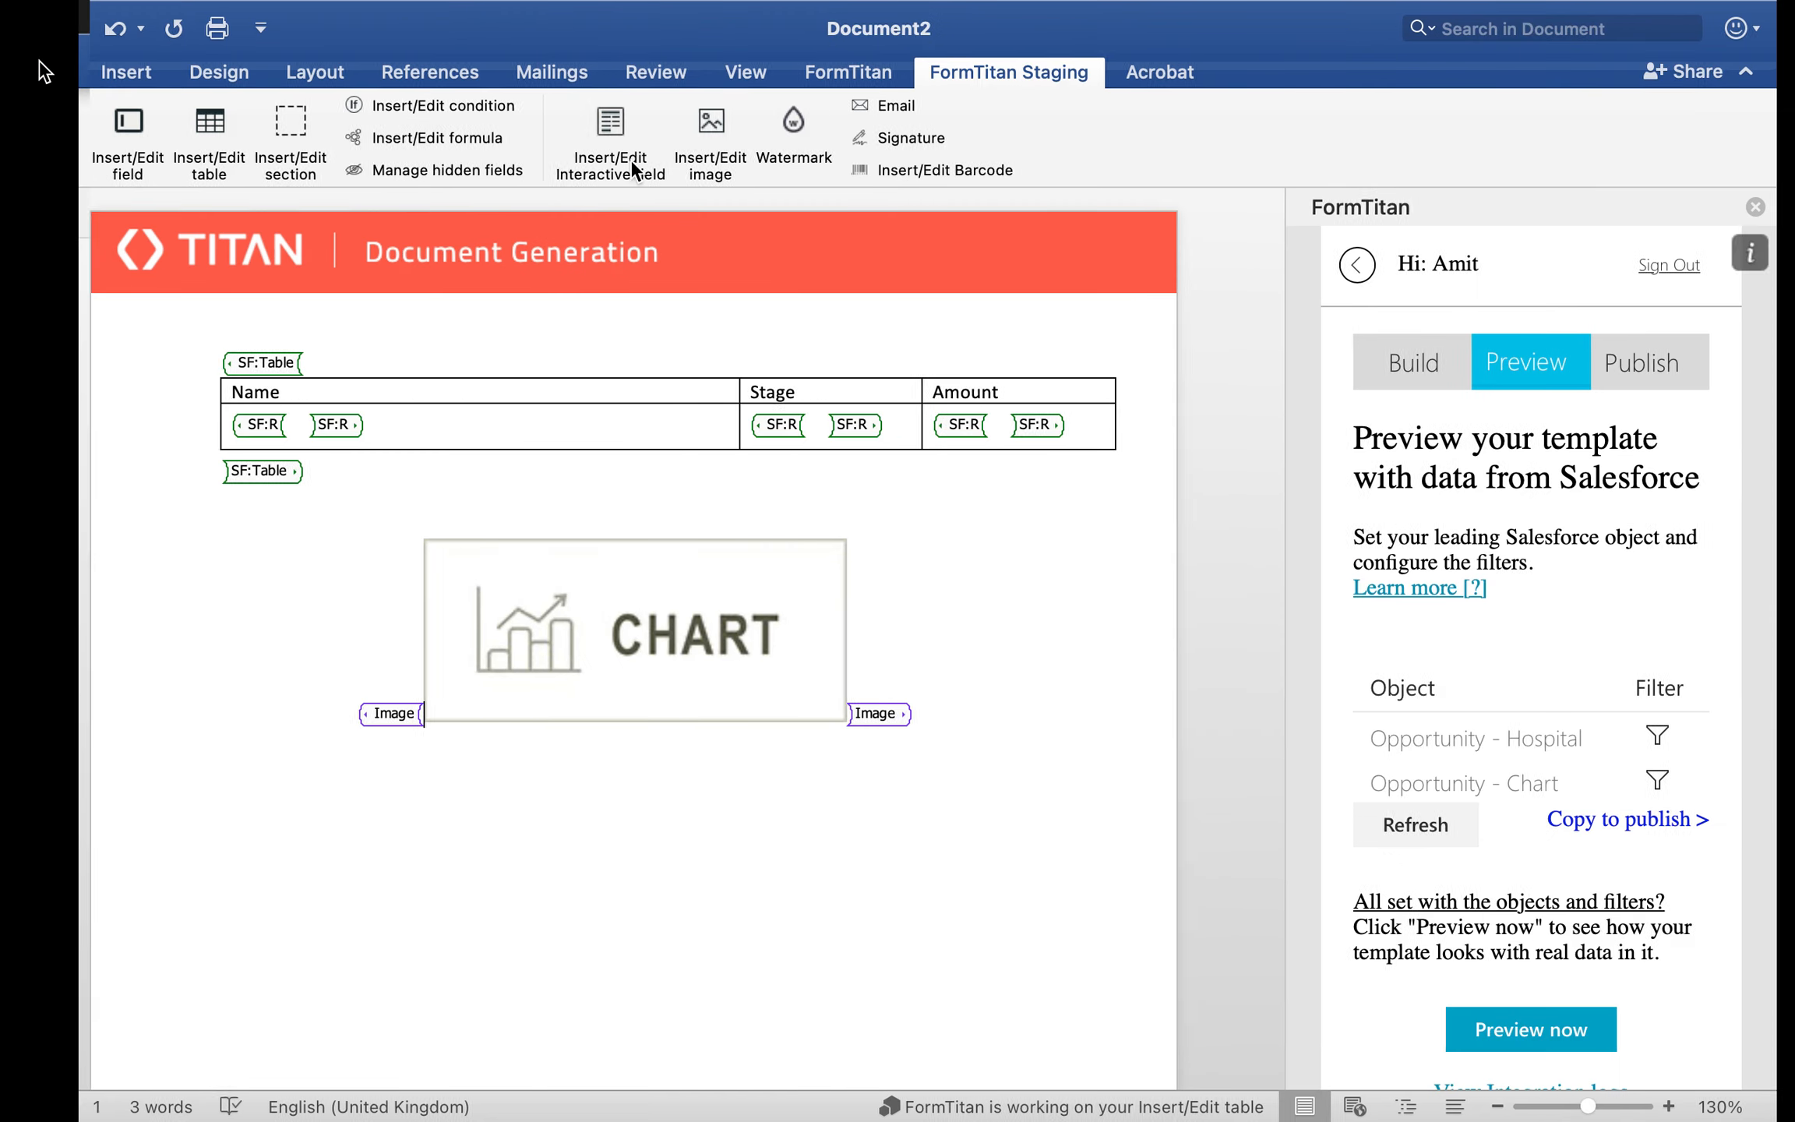
# Step: Change the chart placeholder's chart type from Donut to Scatter and save its settings
pyautogui.click(398, 713)
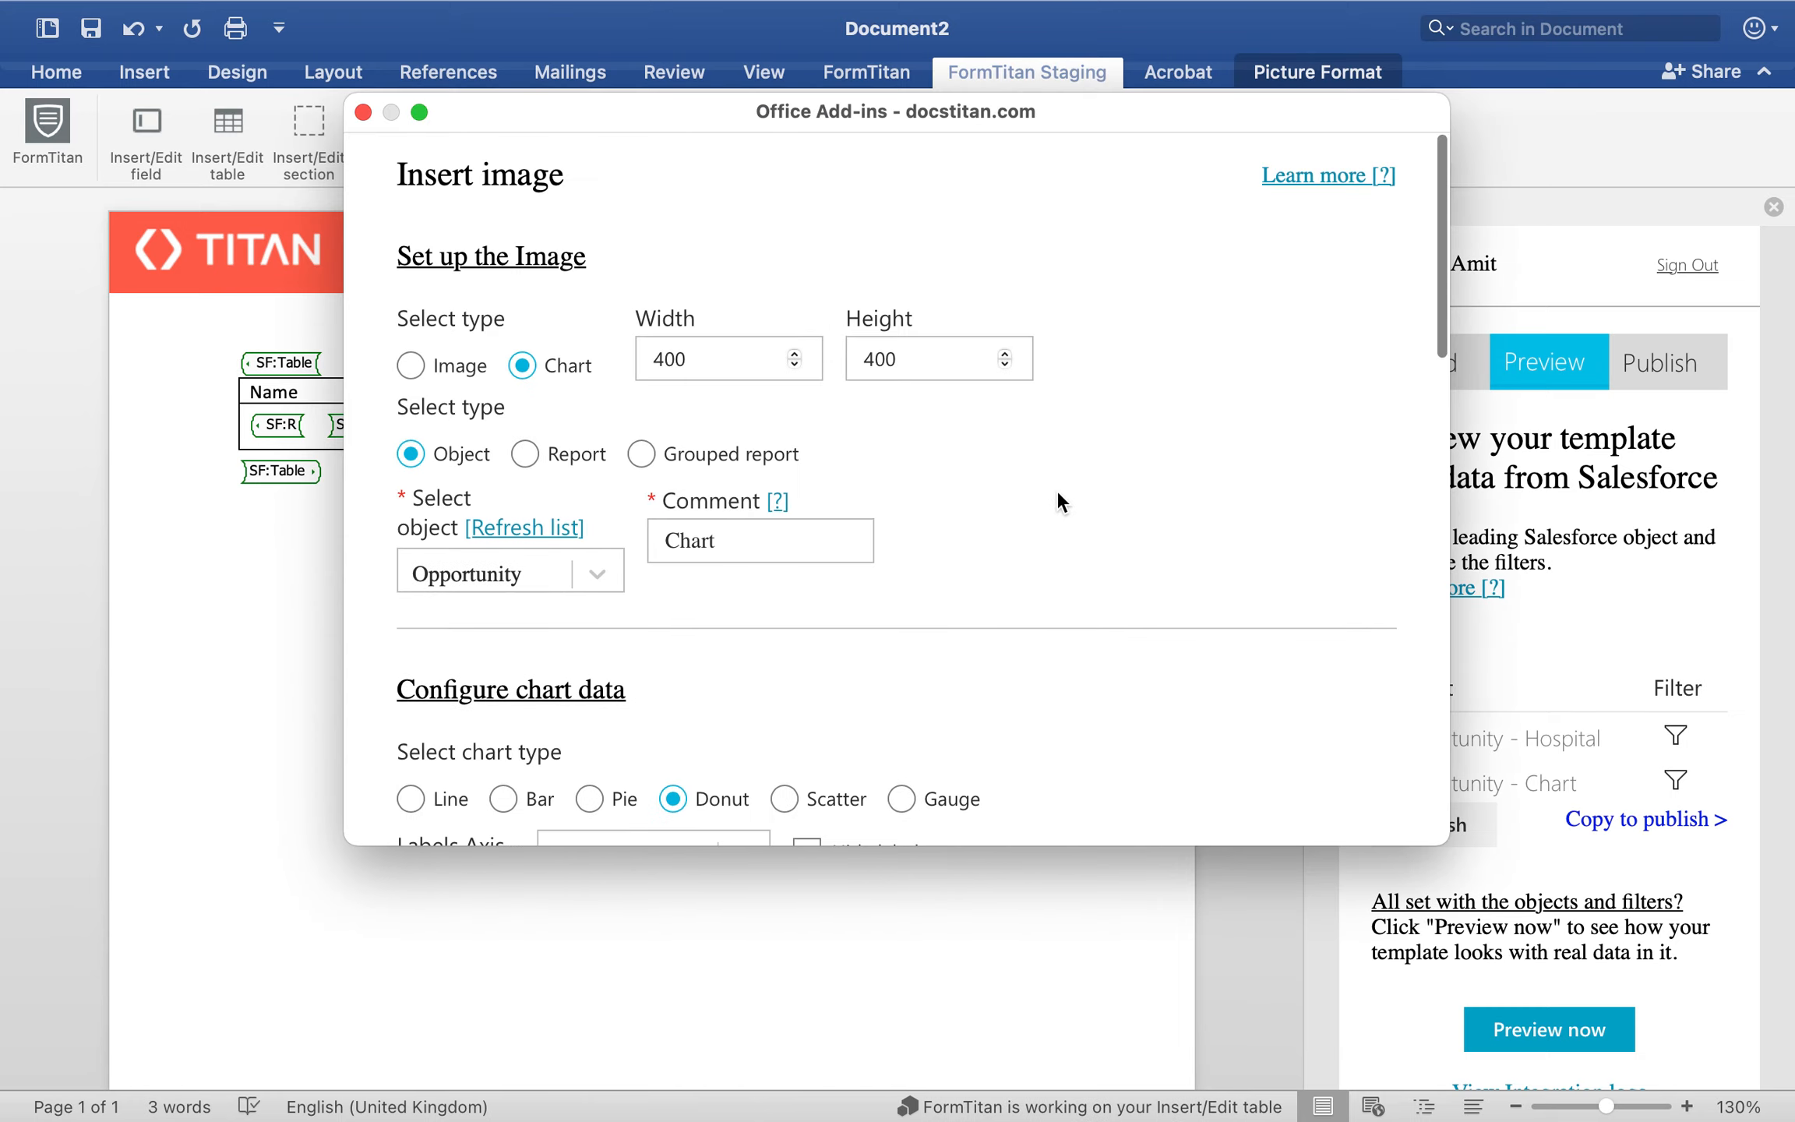
pyautogui.scroll(-3, 1013, 507)
pyautogui.click(787, 575)
pyautogui.scroll(-5, 1008, 596)
pyautogui.scroll(-10, 1008, 590)
pyautogui.click(870, 777)
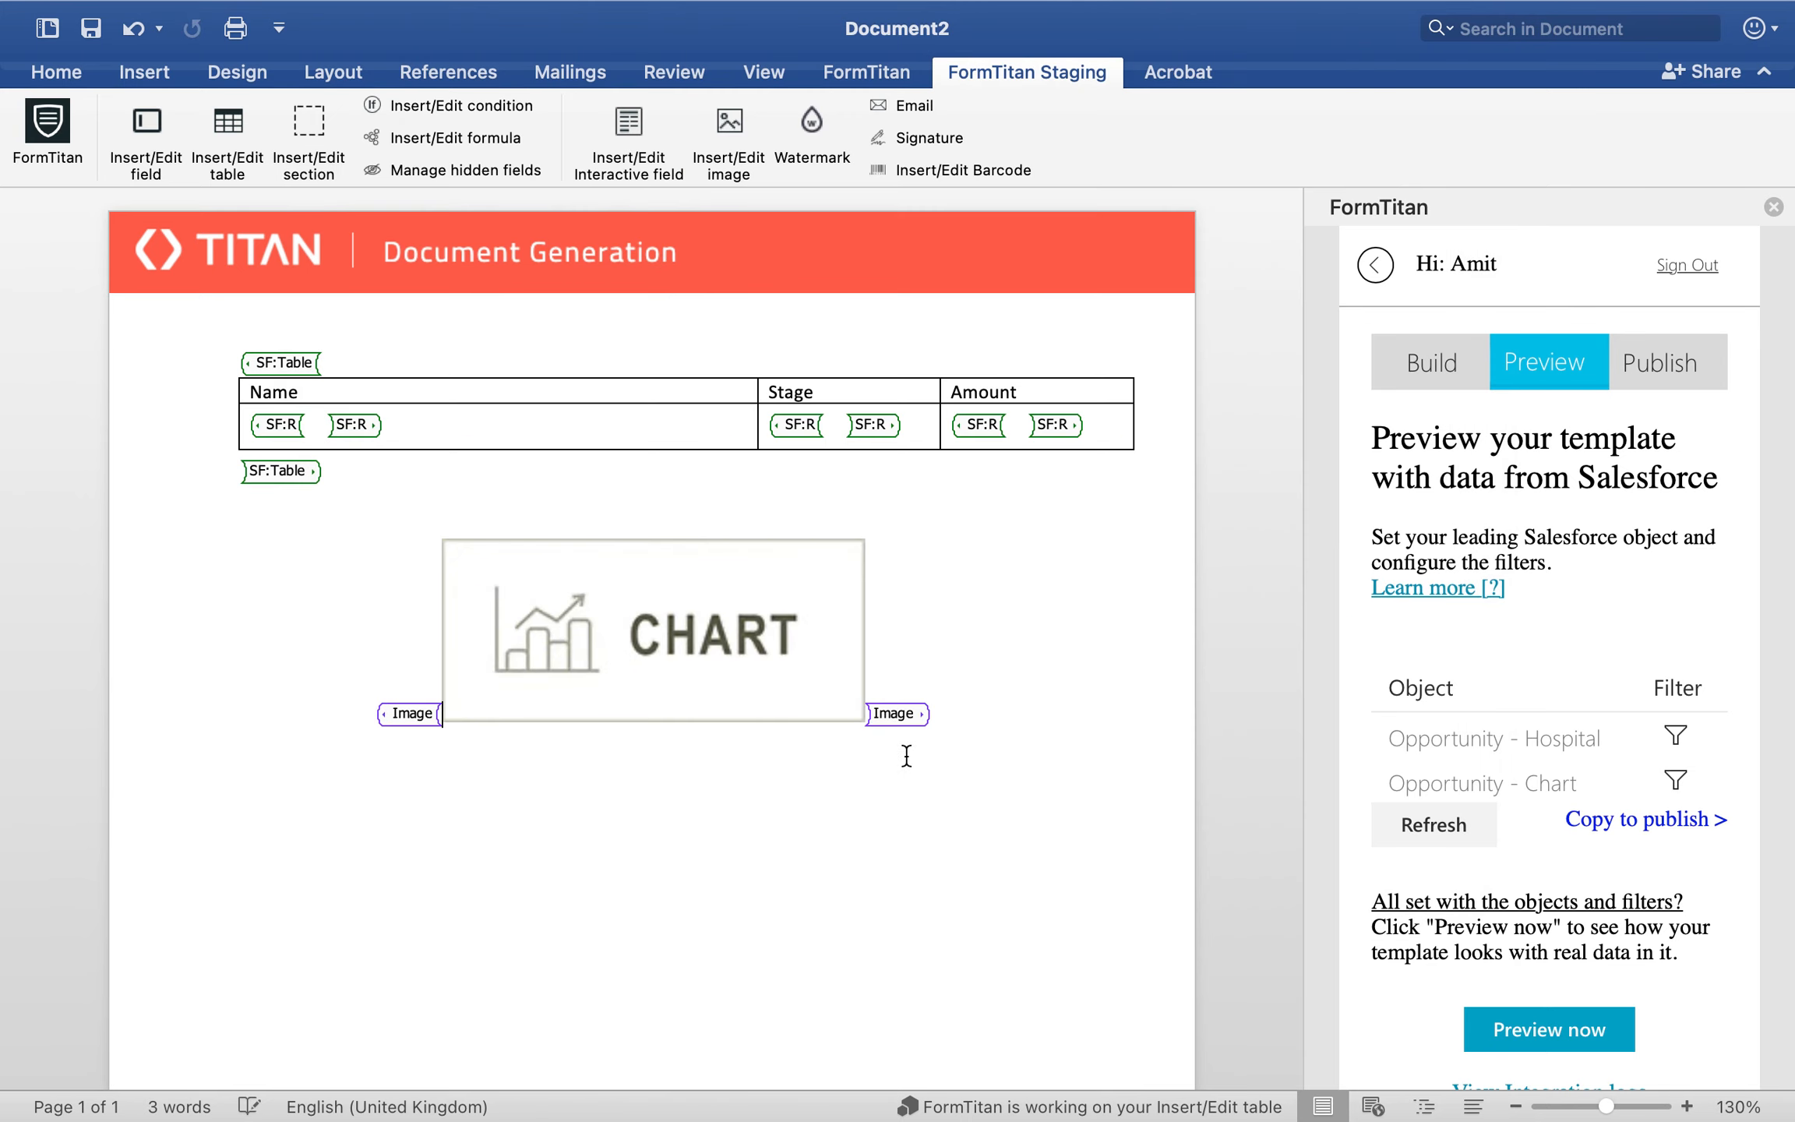
# Step: Preview the template with Salesforce data, examine the scatter chart's points and axes, and close the preview
pyautogui.click(1527, 1032)
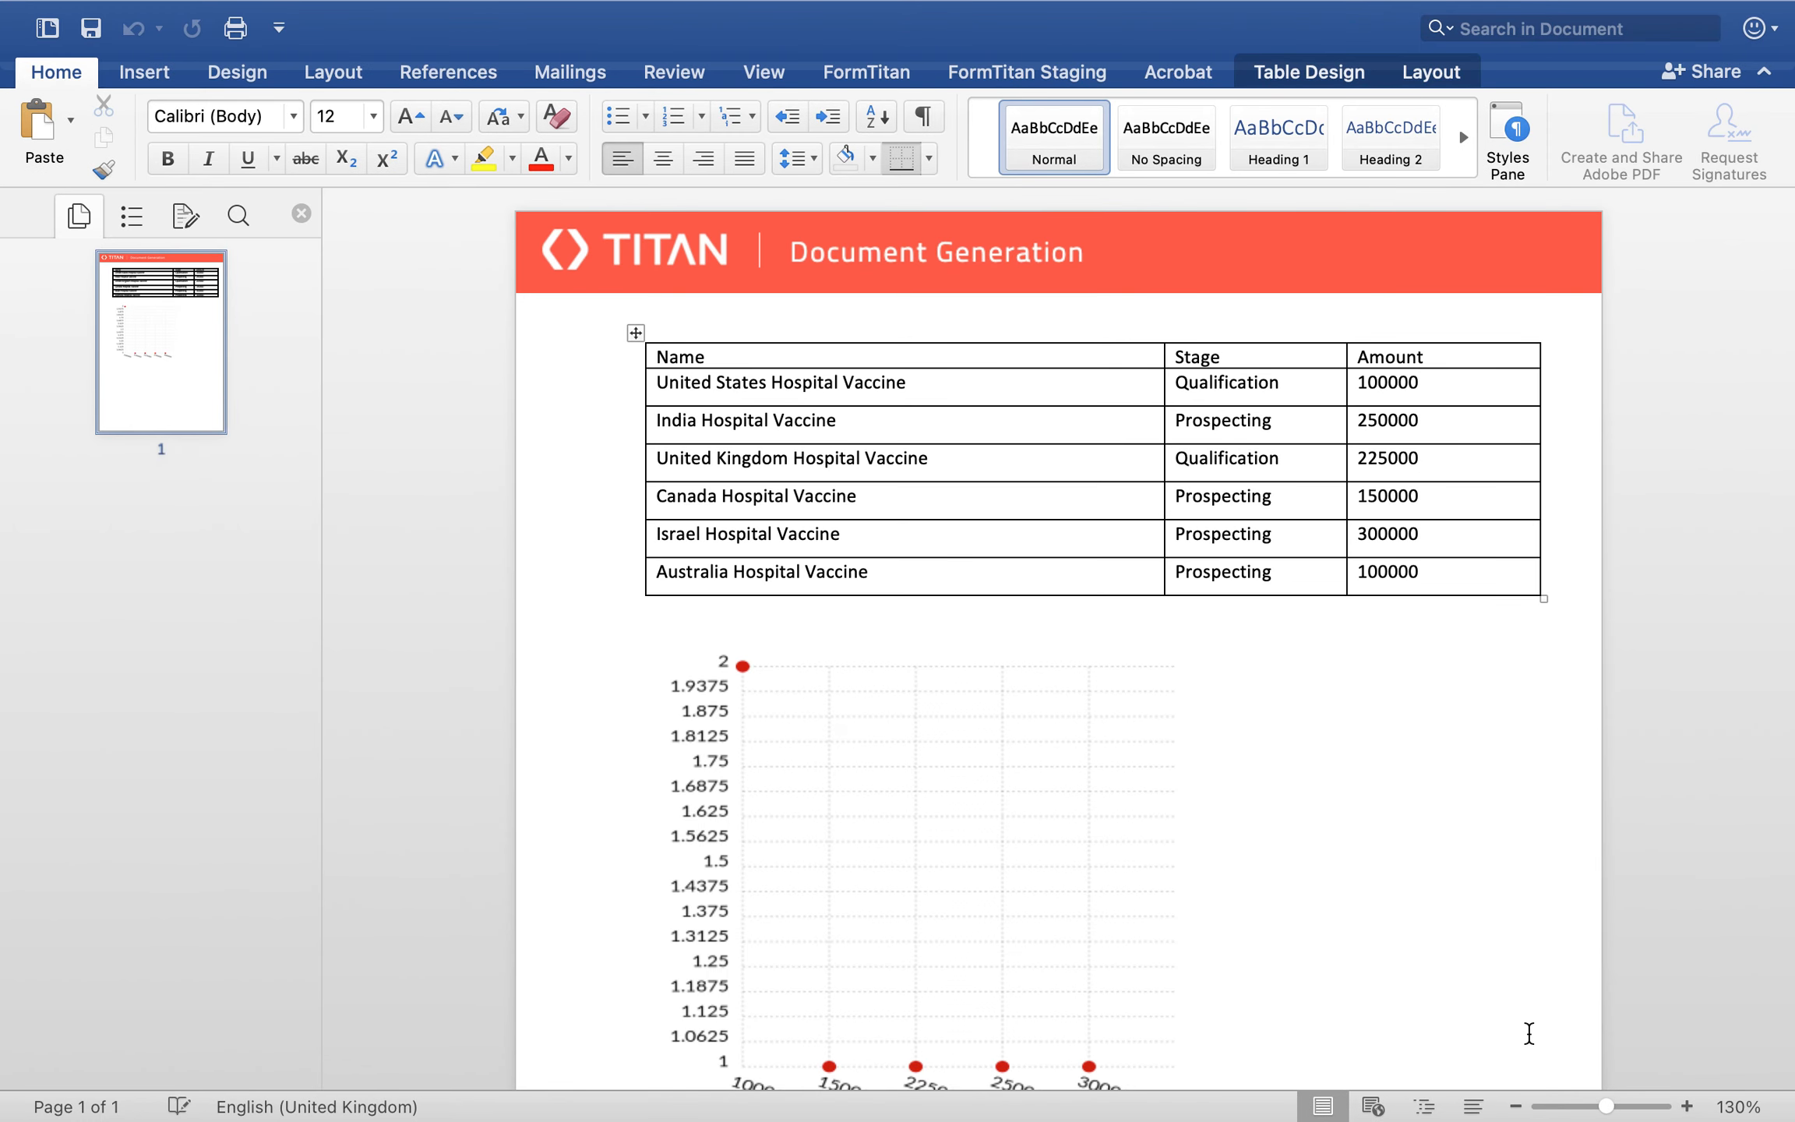
pyautogui.scroll(-2, 1529, 1034)
pyautogui.scroll(1, 1530, 1034)
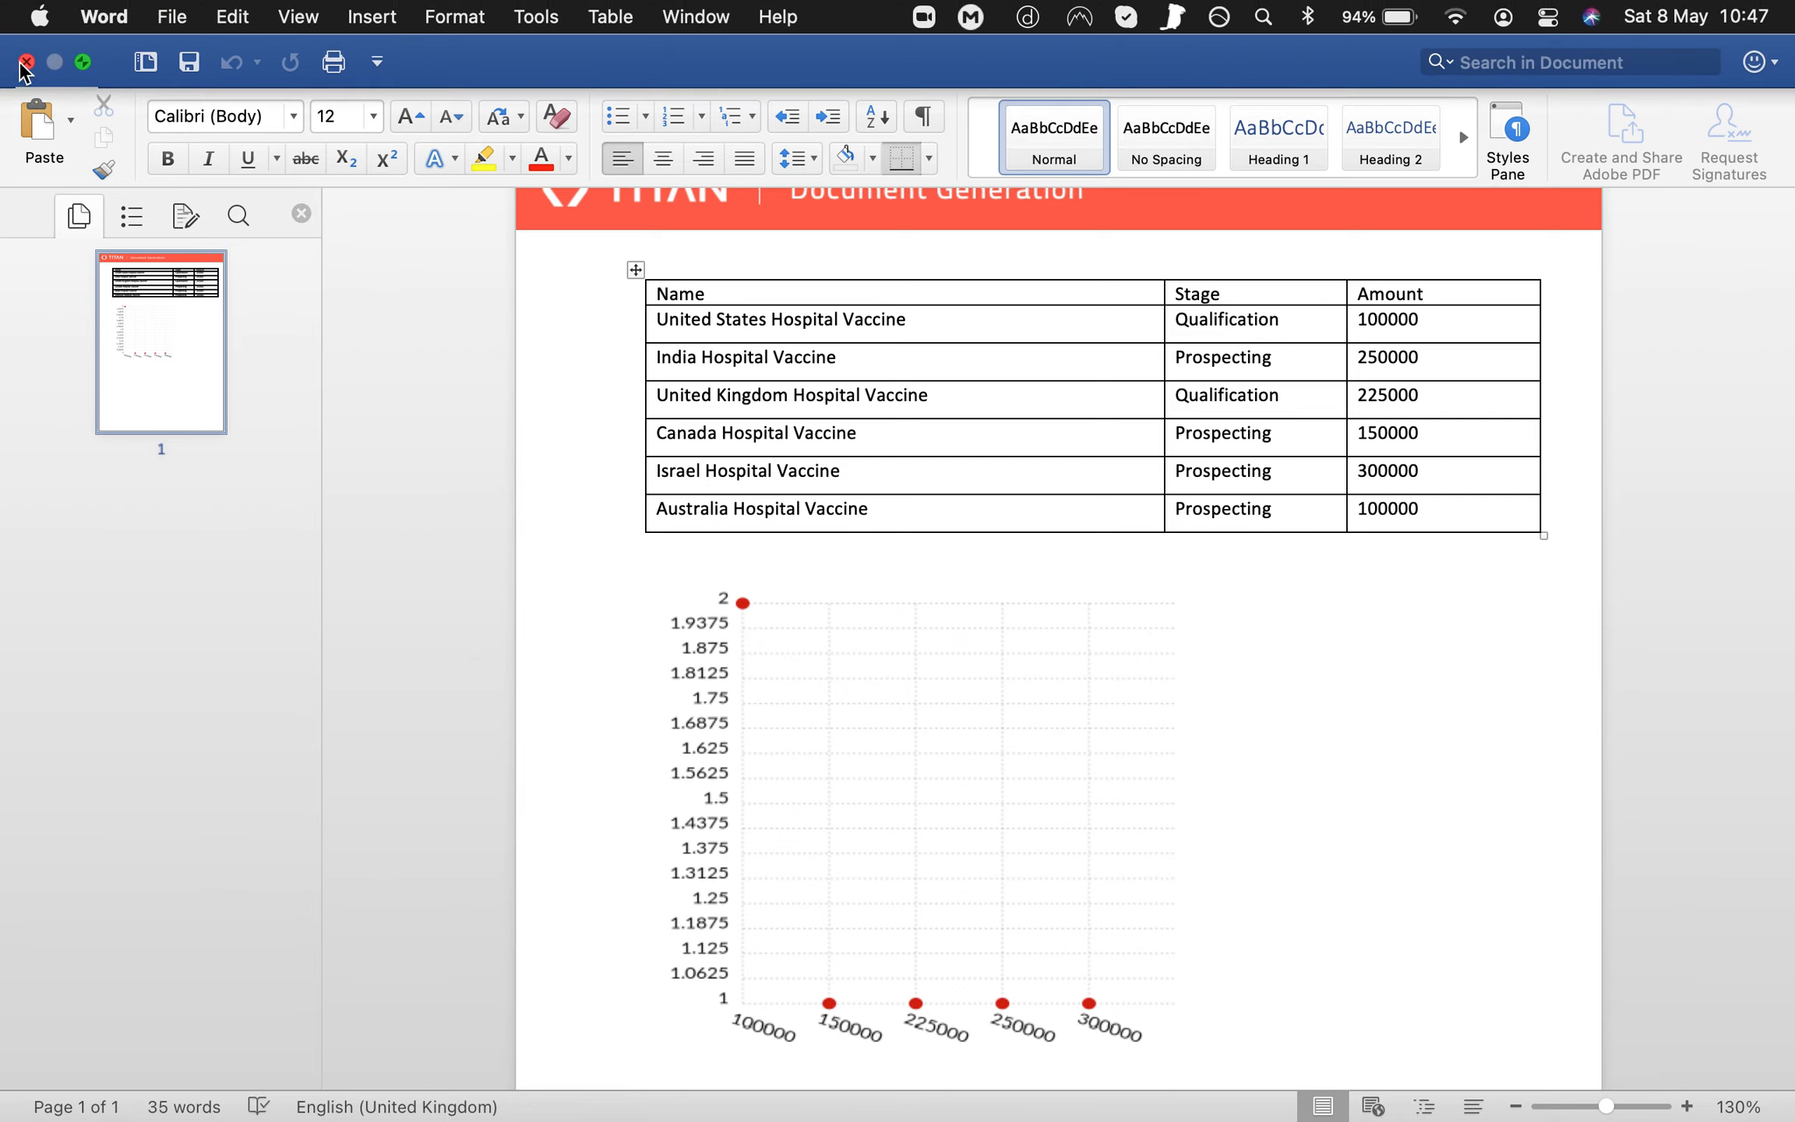
pyautogui.click(21, 62)
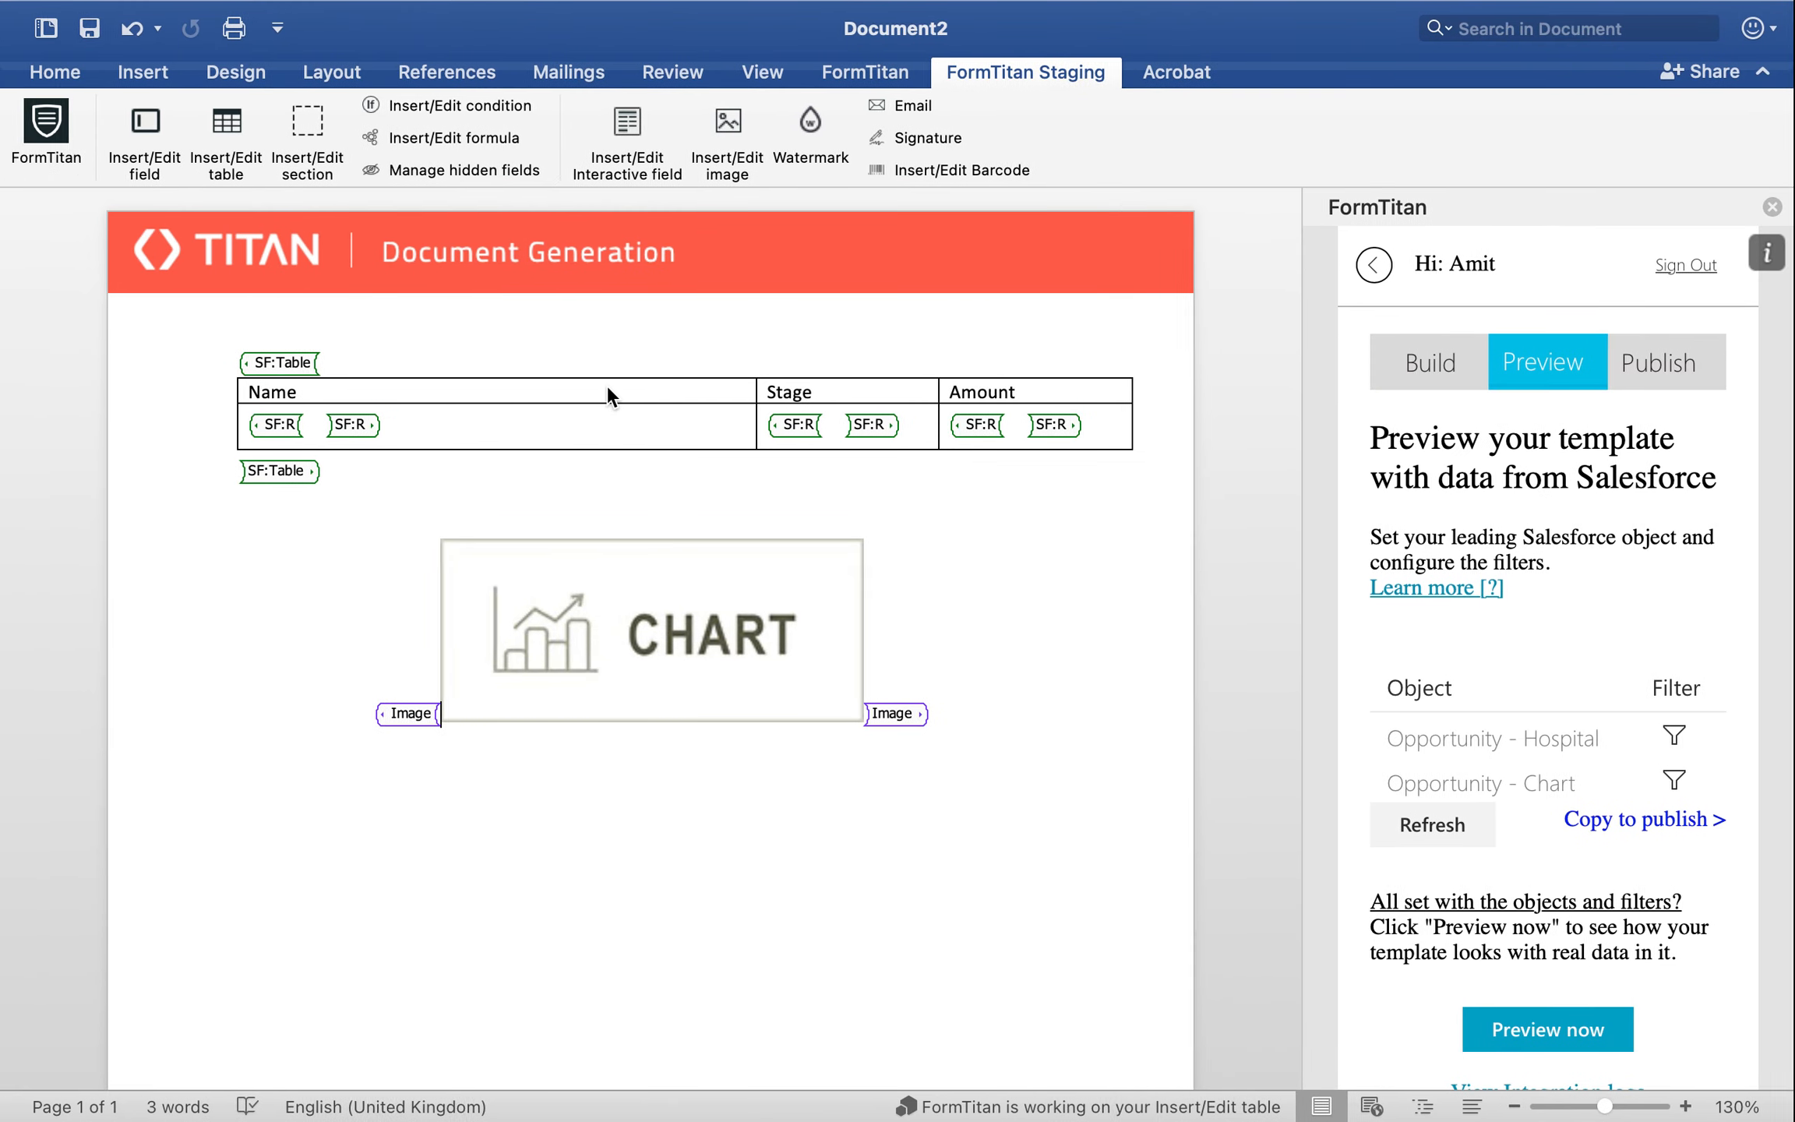
# Step: Reopen the chart placeholder's settings, set the chart type to Gauge and save after reviewing the data and style options
pyautogui.click(408, 710)
pyautogui.click(731, 128)
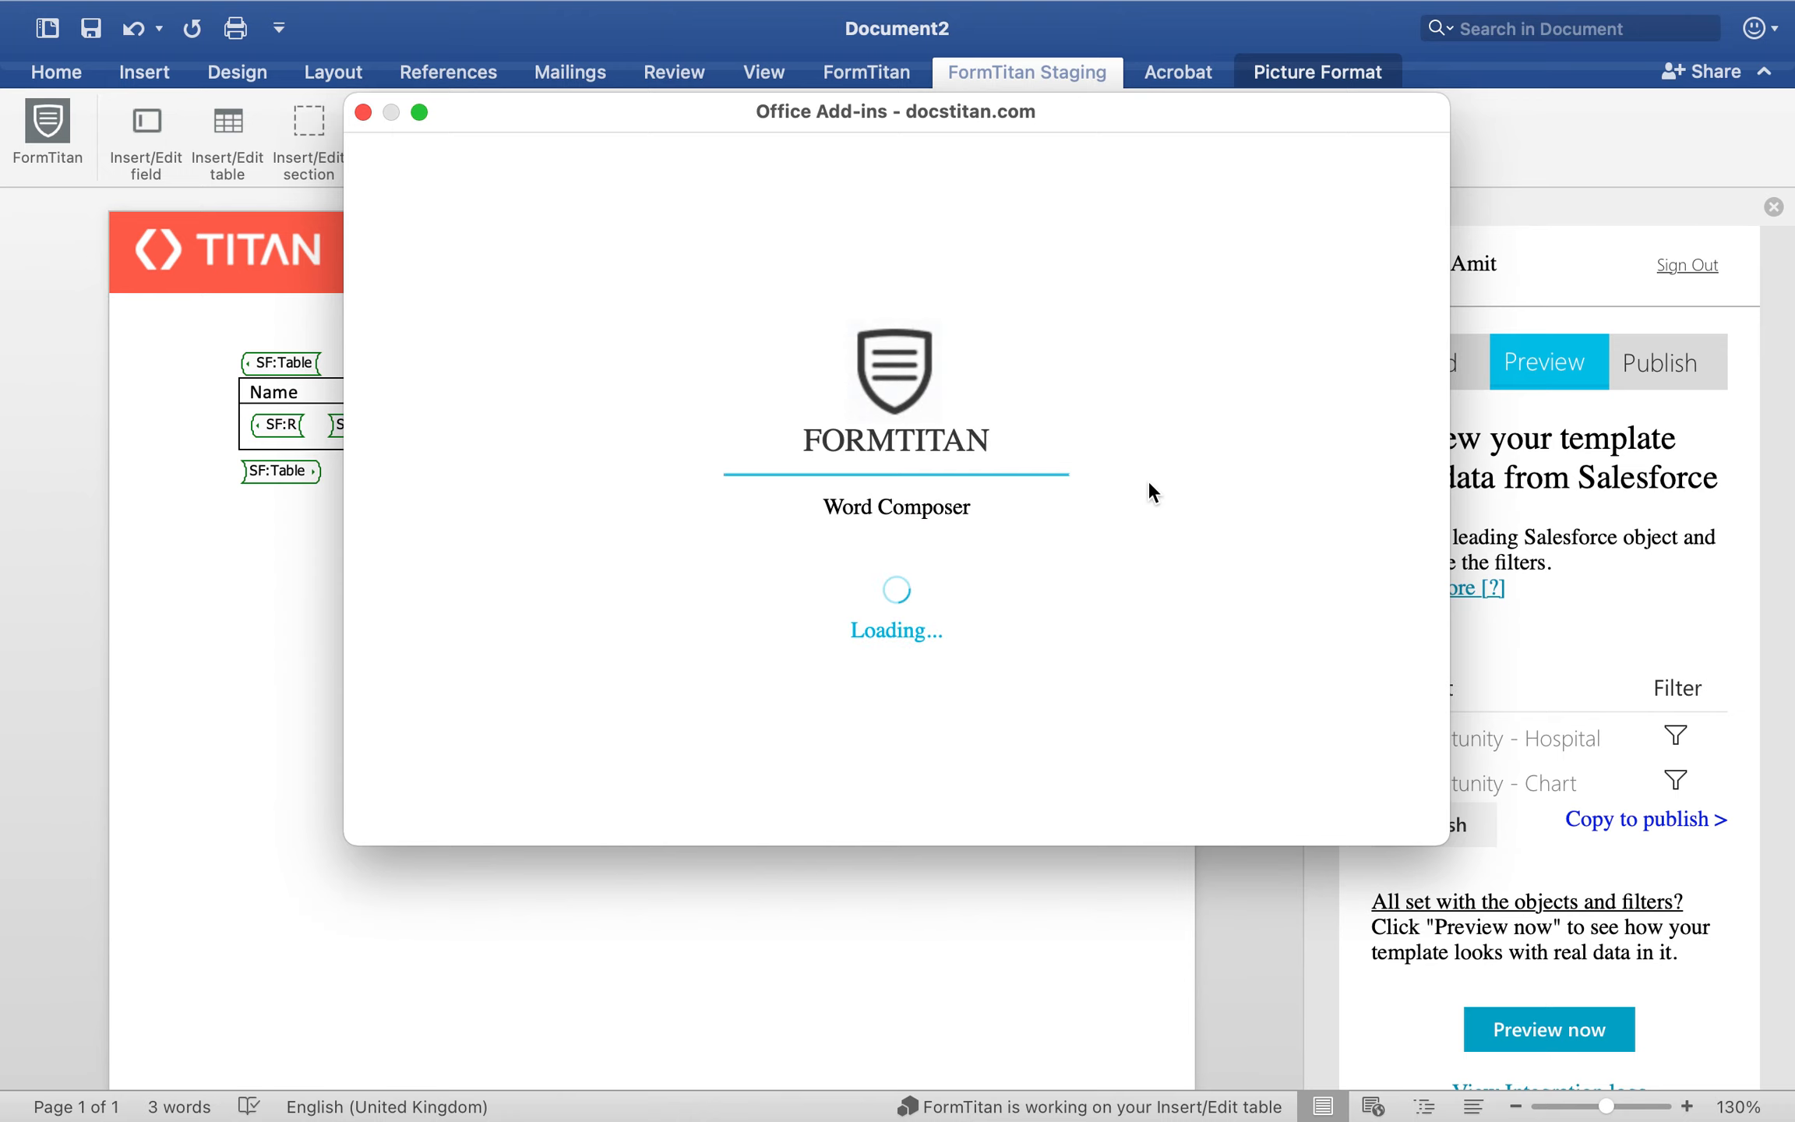
pyautogui.scroll(-3, 1147, 480)
pyautogui.click(900, 473)
pyautogui.scroll(-3, 1132, 598)
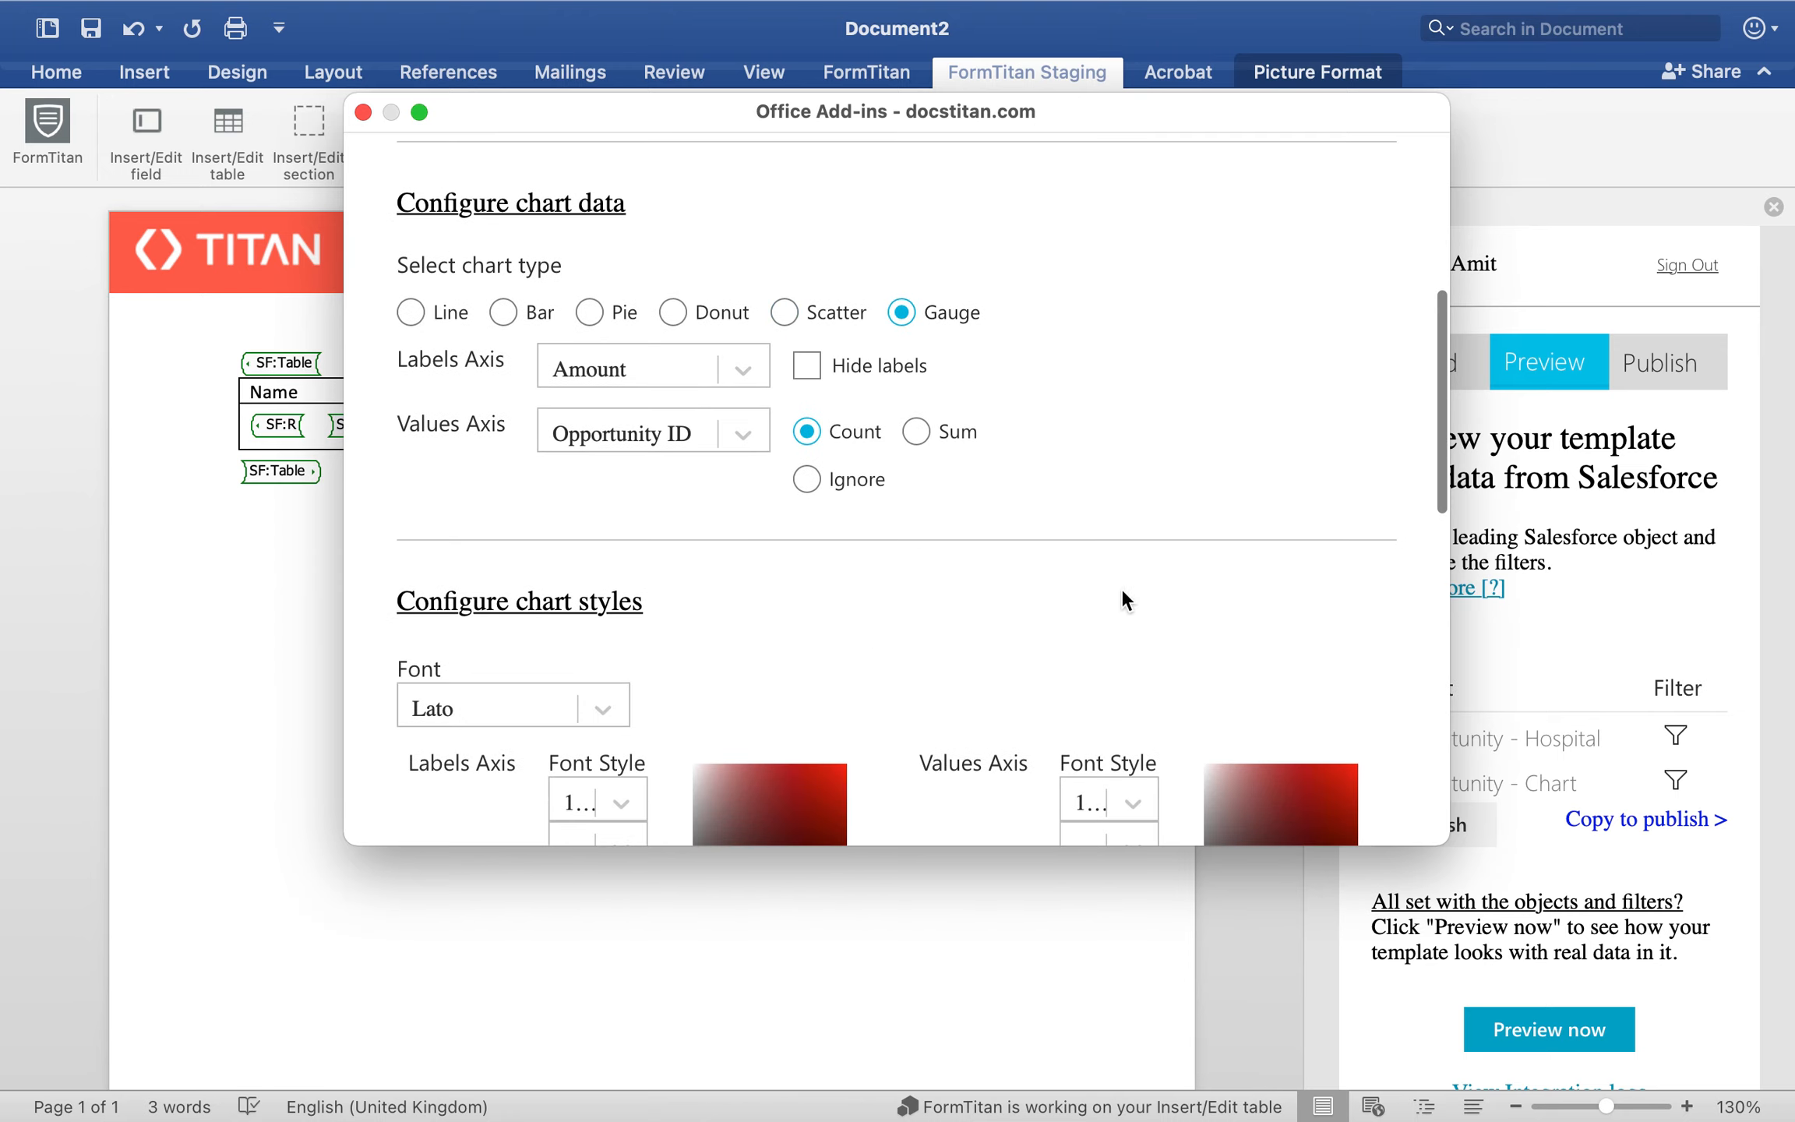
pyautogui.scroll(-15, 913, 522)
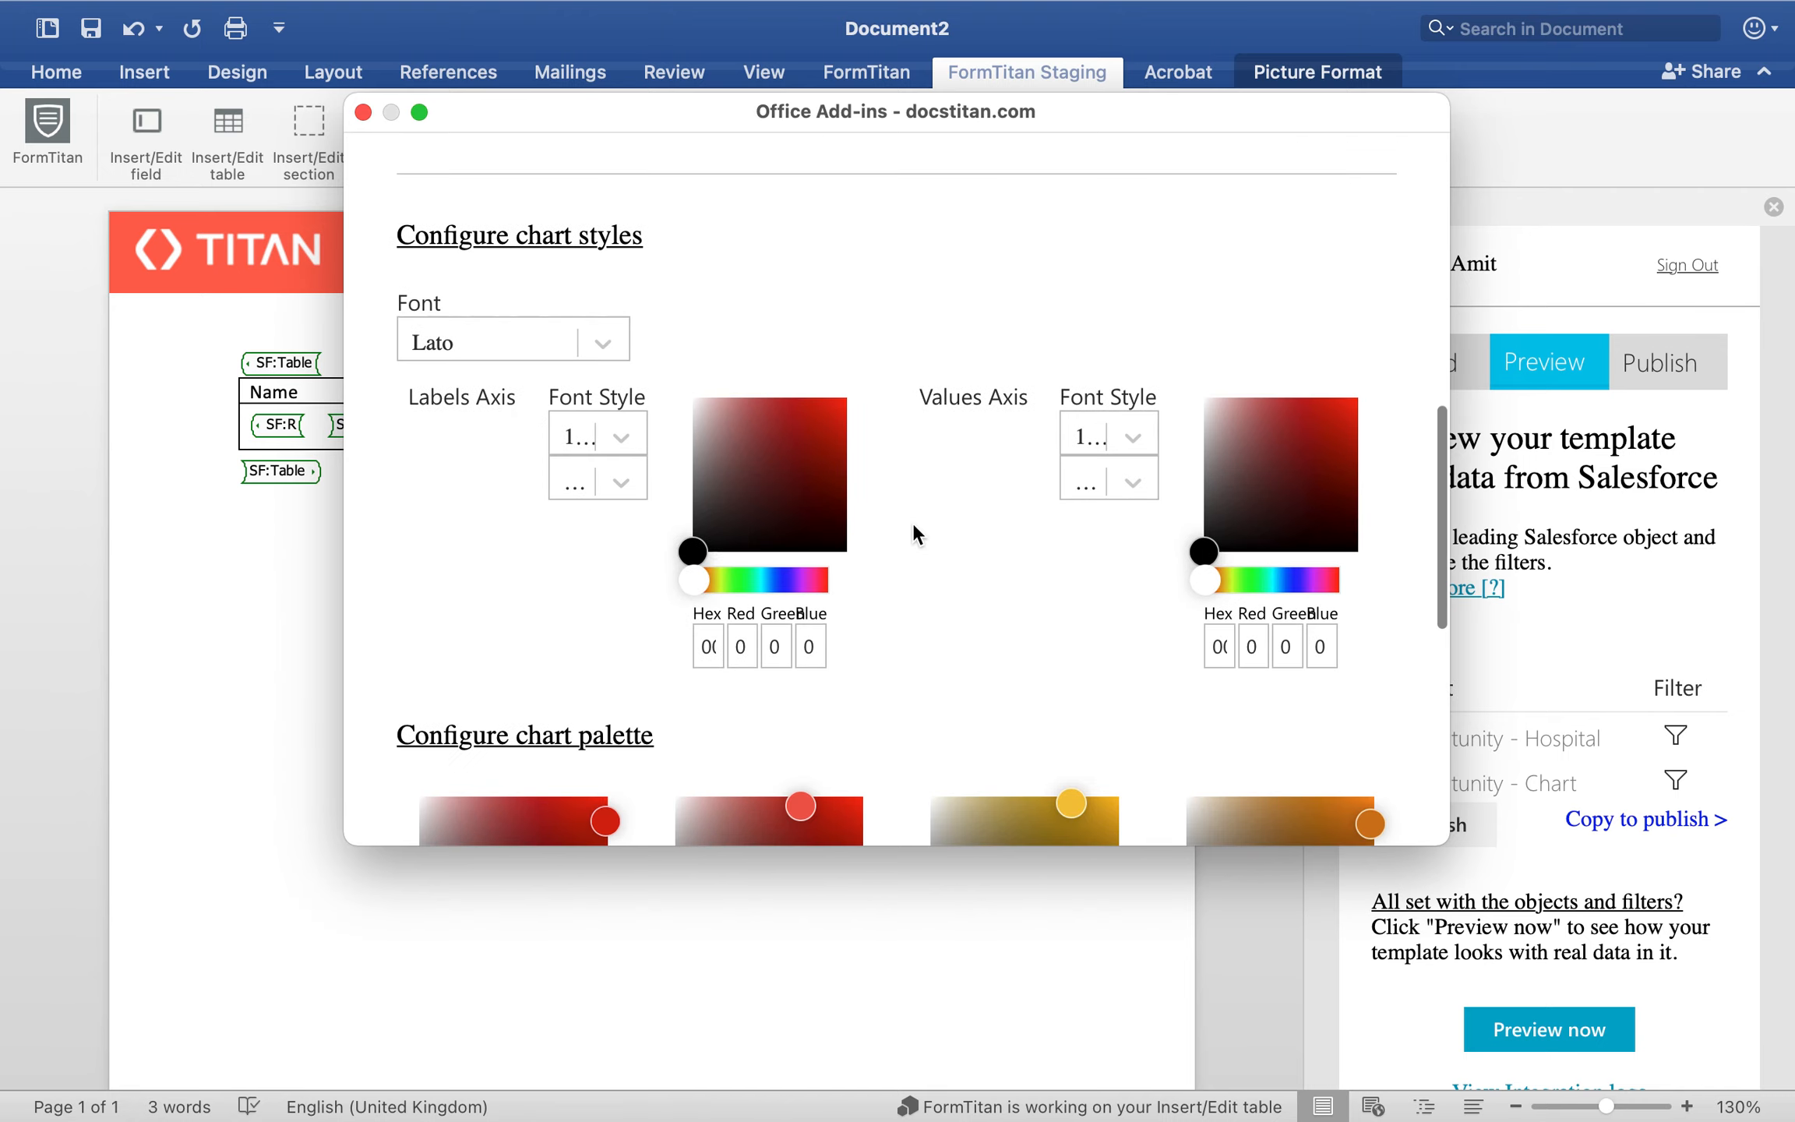
pyautogui.click(900, 783)
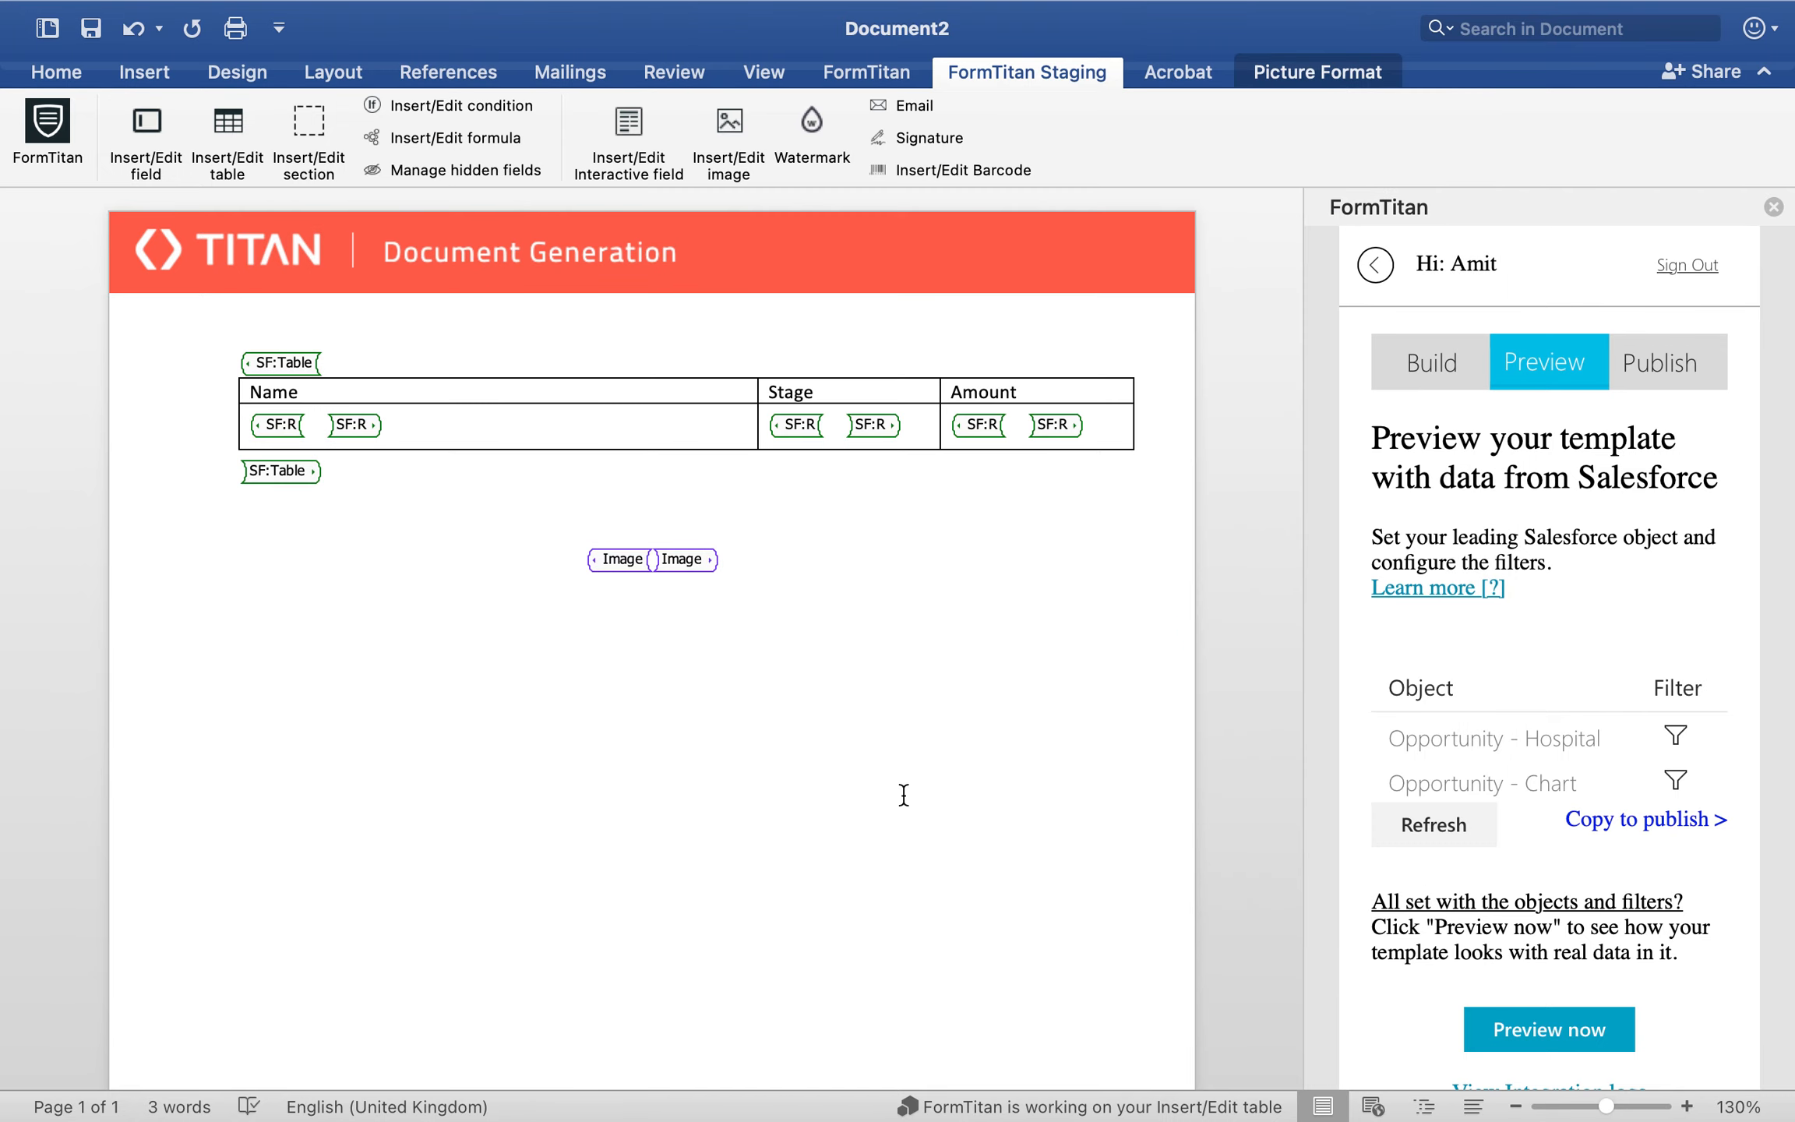
# Step: Preview the template with Salesforce data and examine the gauge chart's segments below the table
pyautogui.click(1509, 1021)
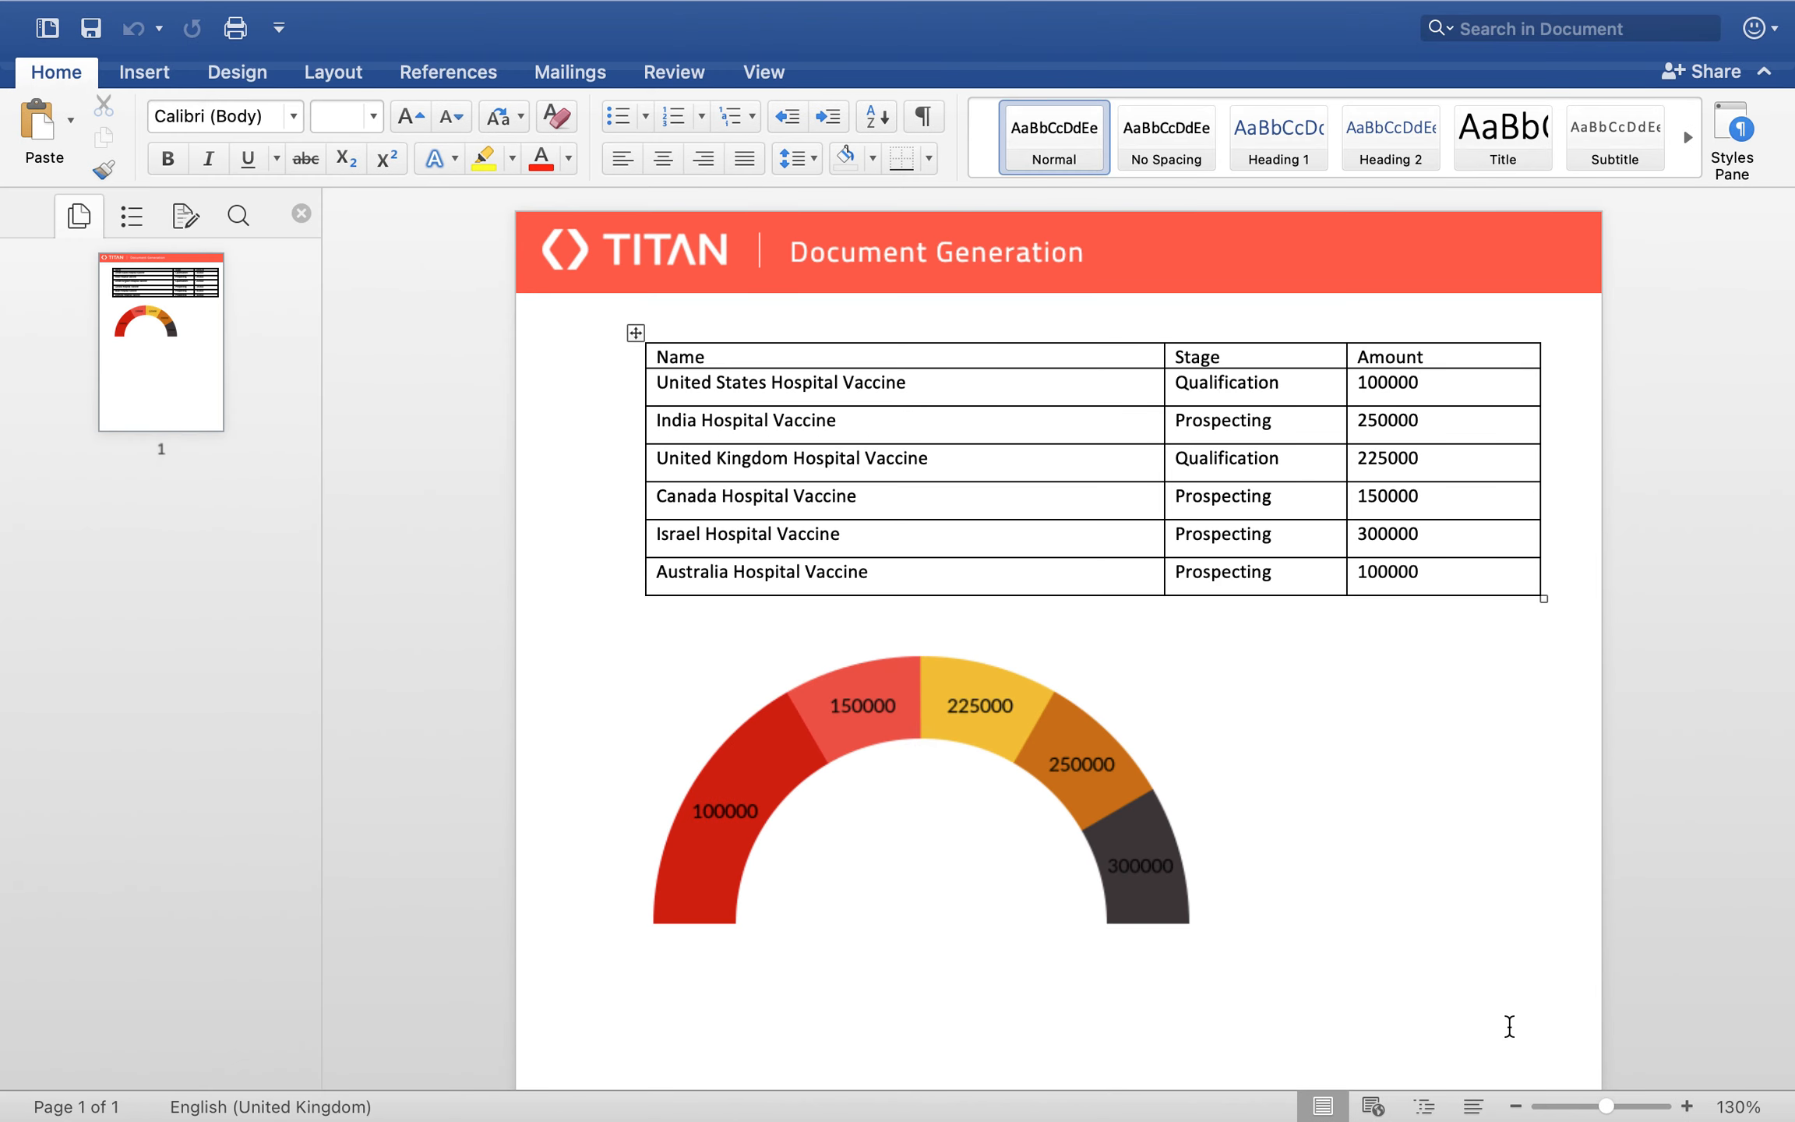
pyautogui.scroll(-1, 1421, 848)
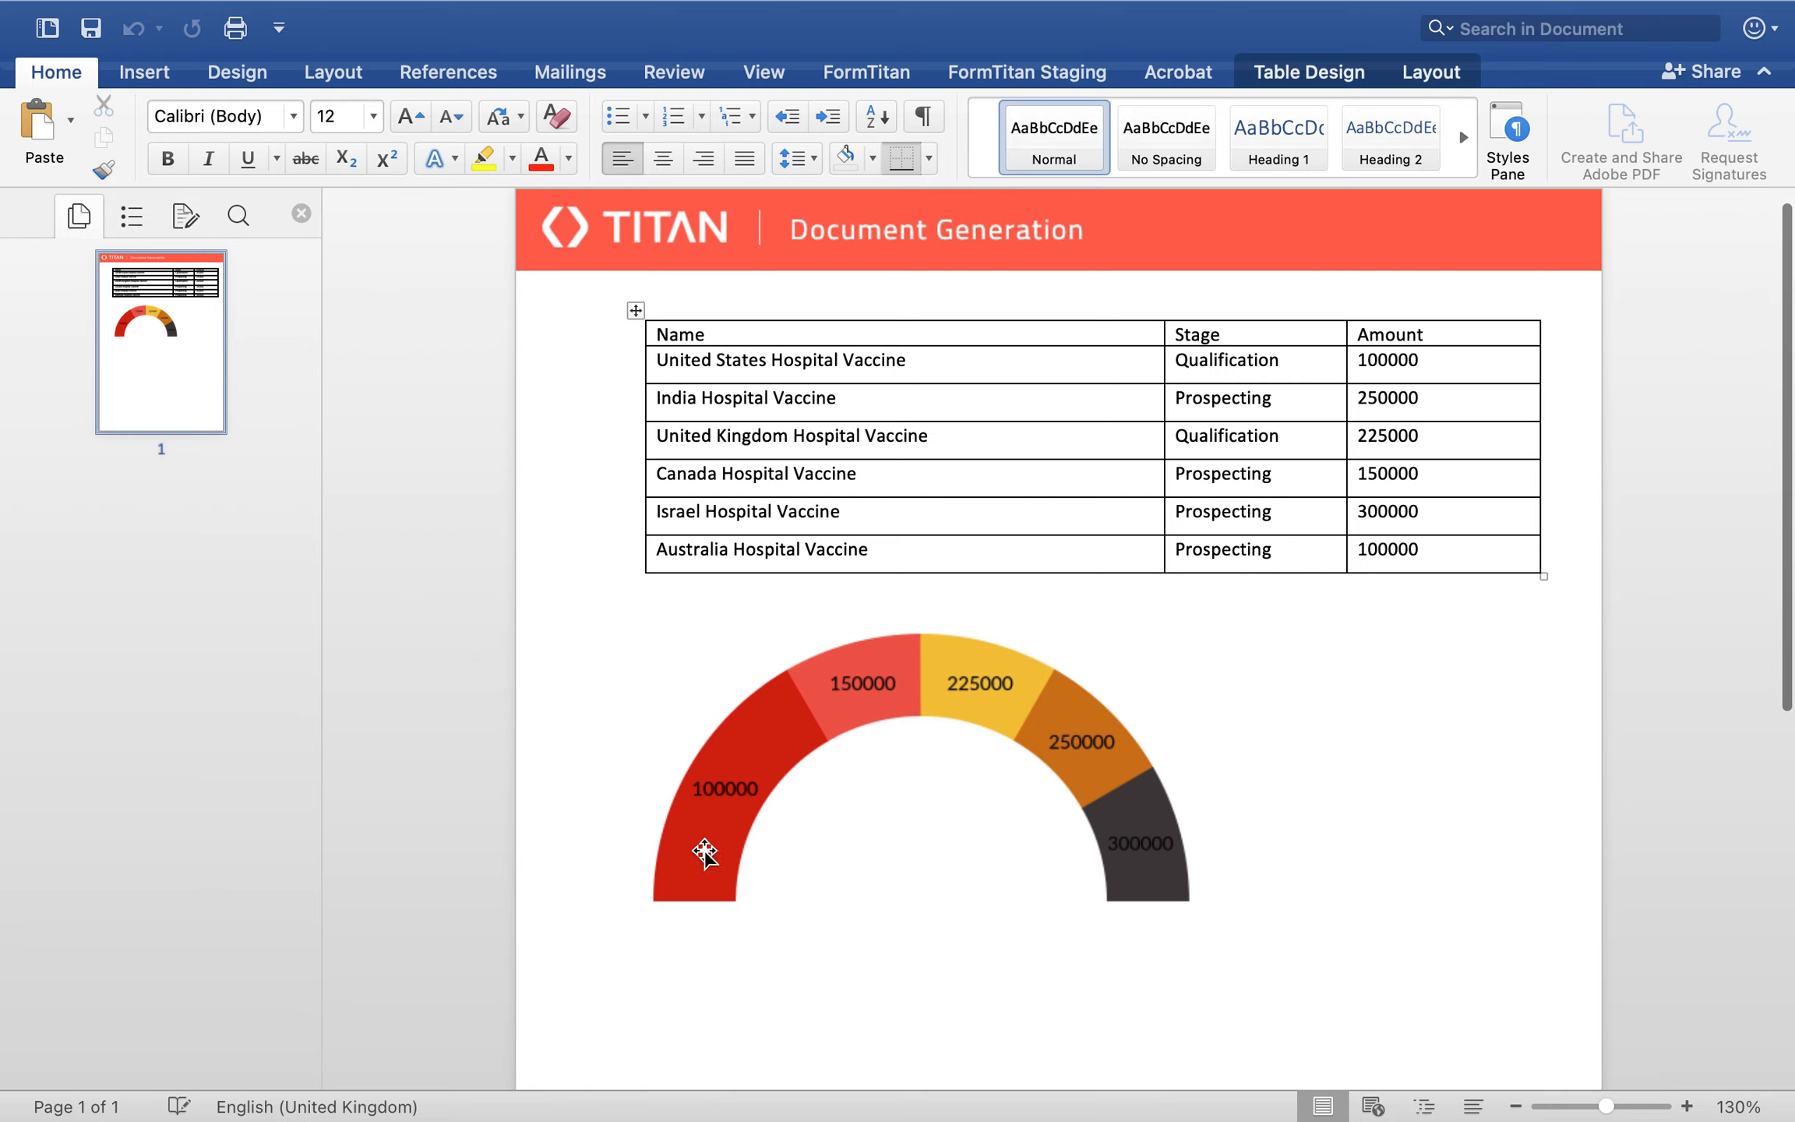
pyautogui.click(1153, 875)
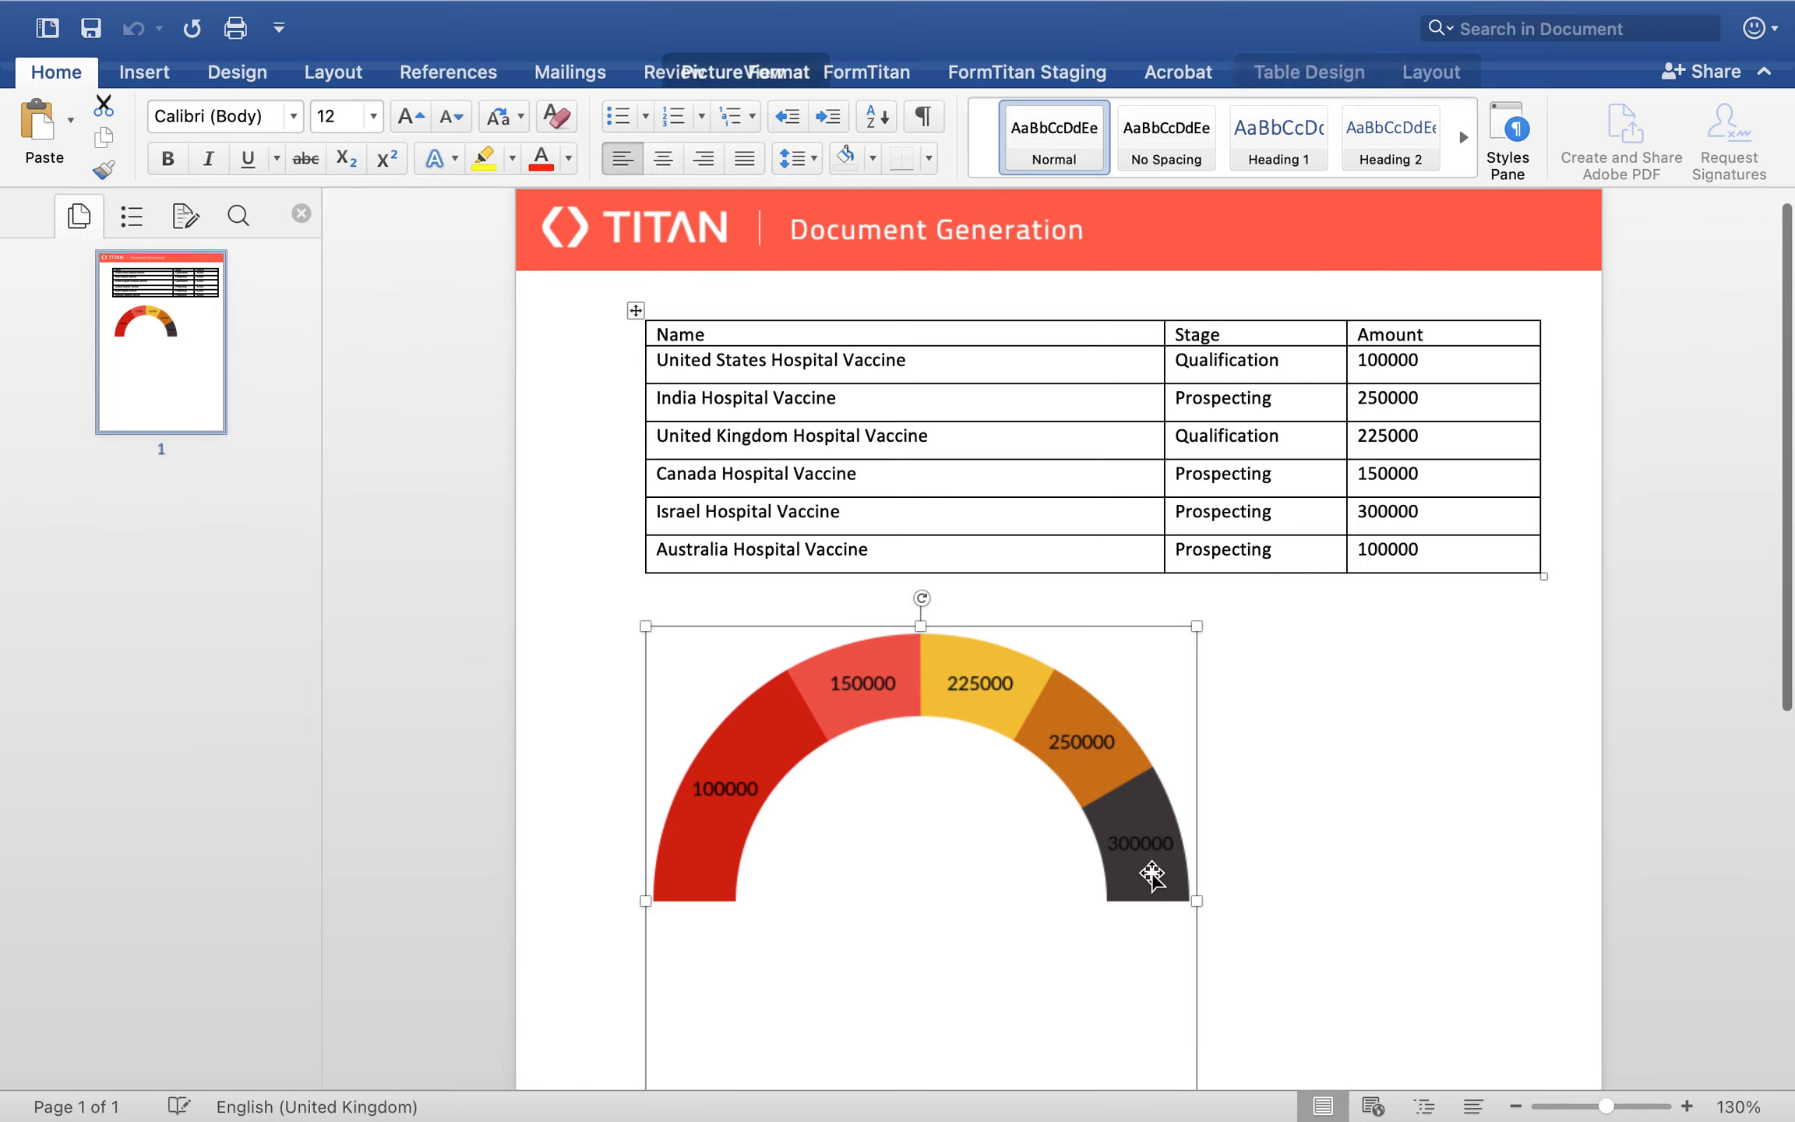
pyautogui.click(1317, 794)
pyautogui.scroll(3, 1318, 794)
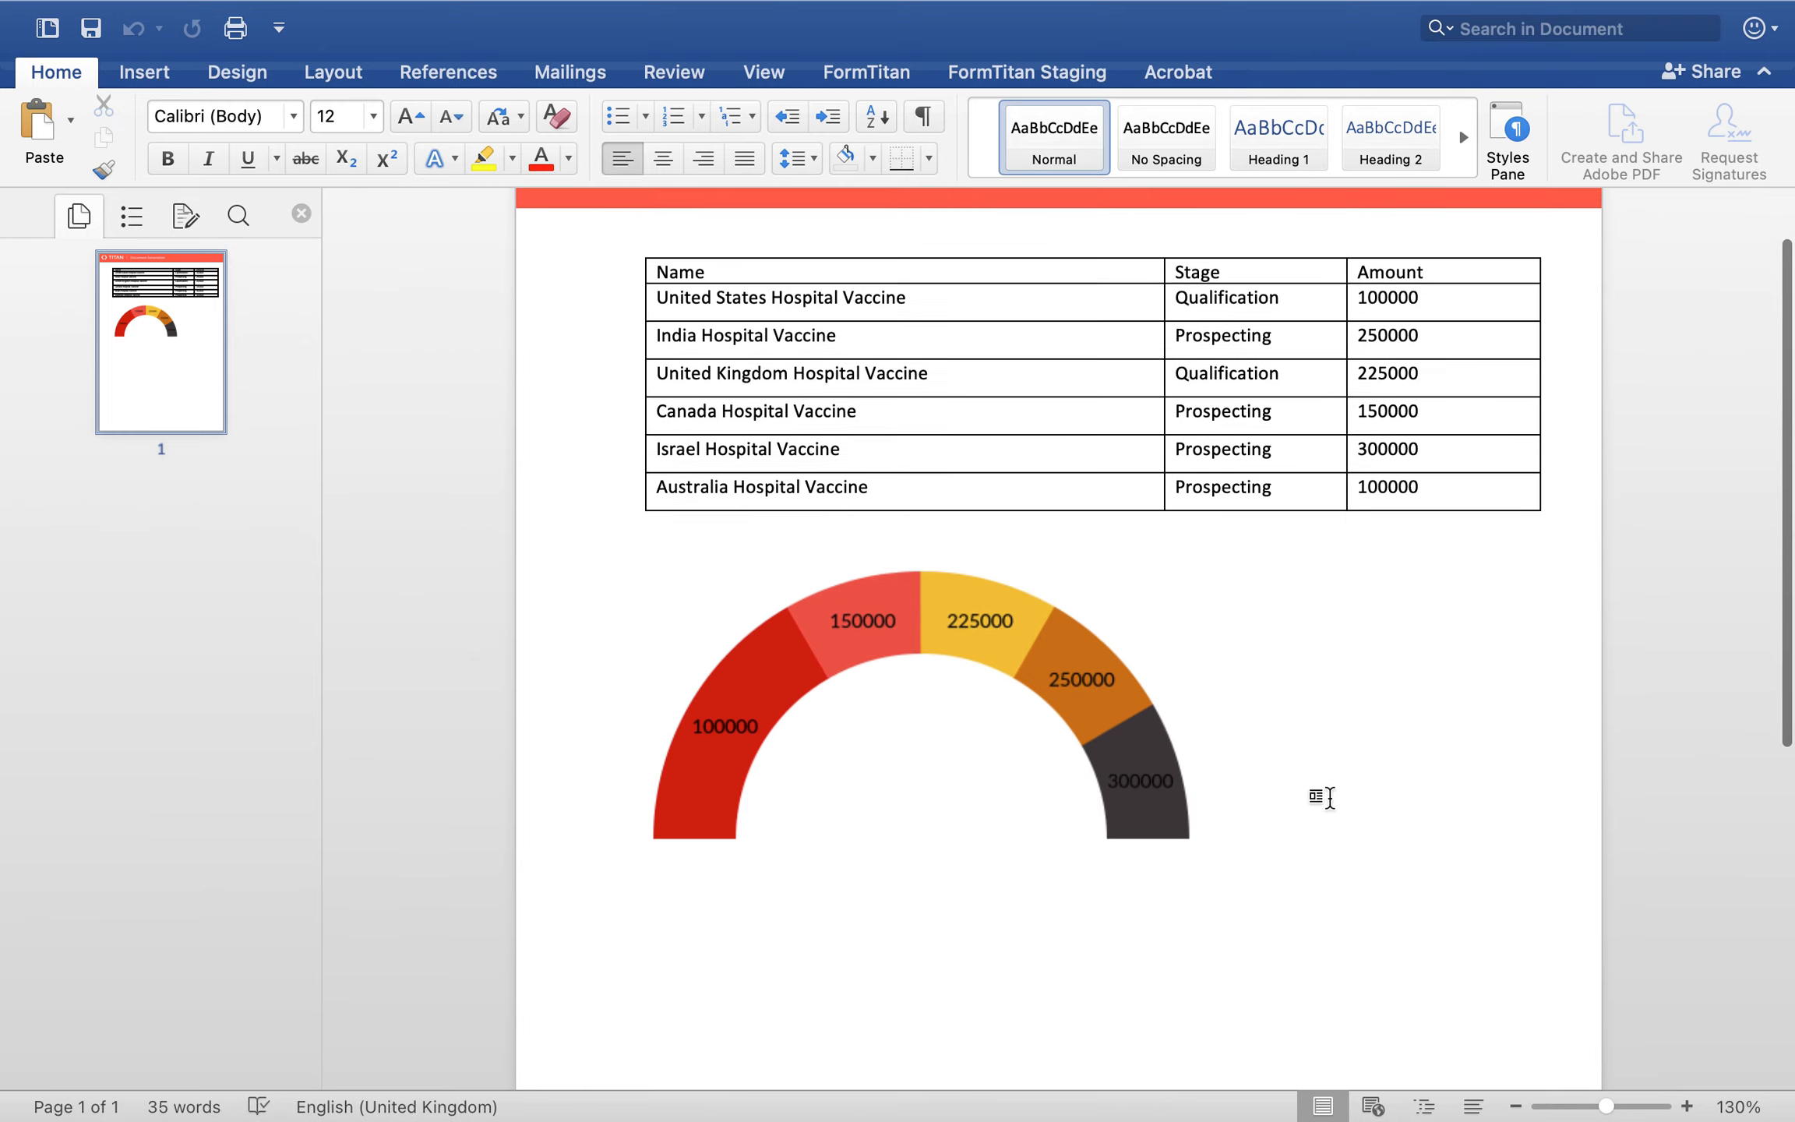
# Step: Compare the opportunity amounts in the table with the gauge chart's segments, and close the preview
pyautogui.doubleClick(1385, 382)
pyautogui.doubleClick(1386, 415)
pyautogui.doubleClick(1400, 457)
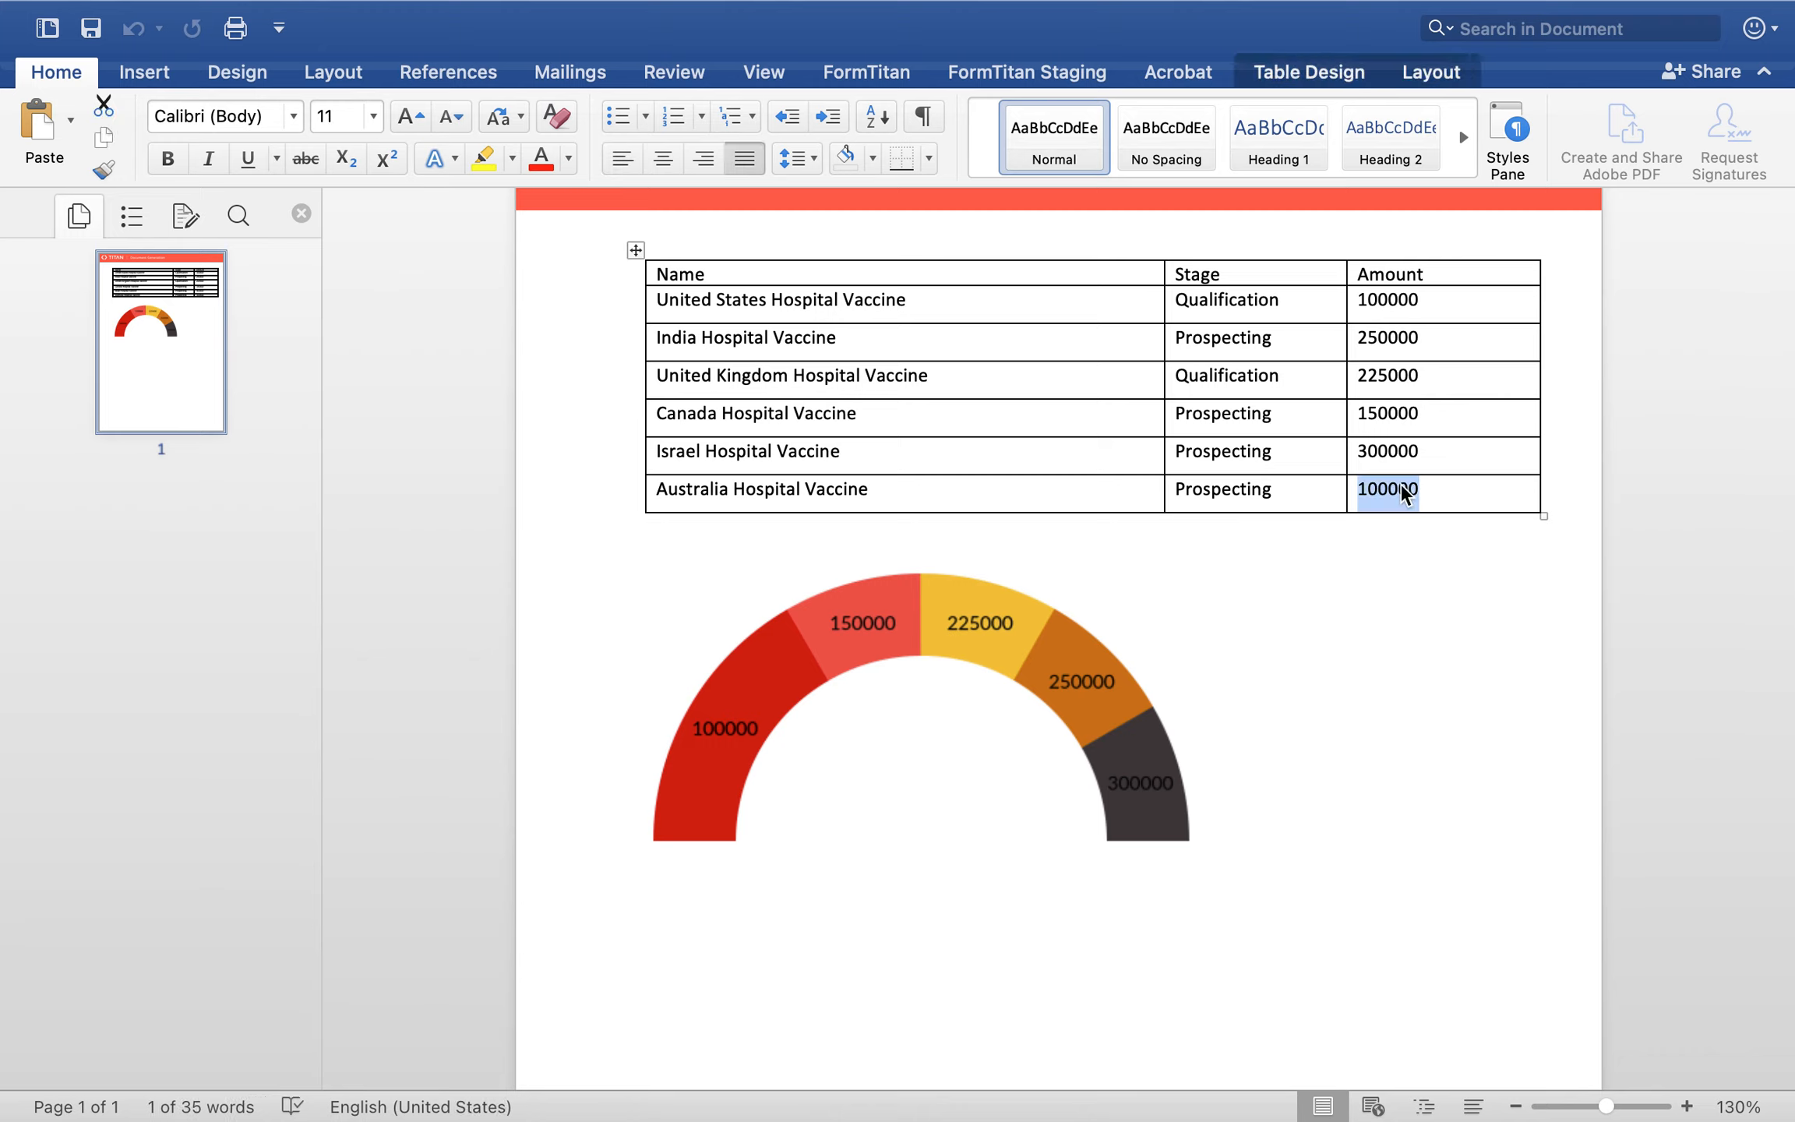
pyautogui.moveTo(276, 24)
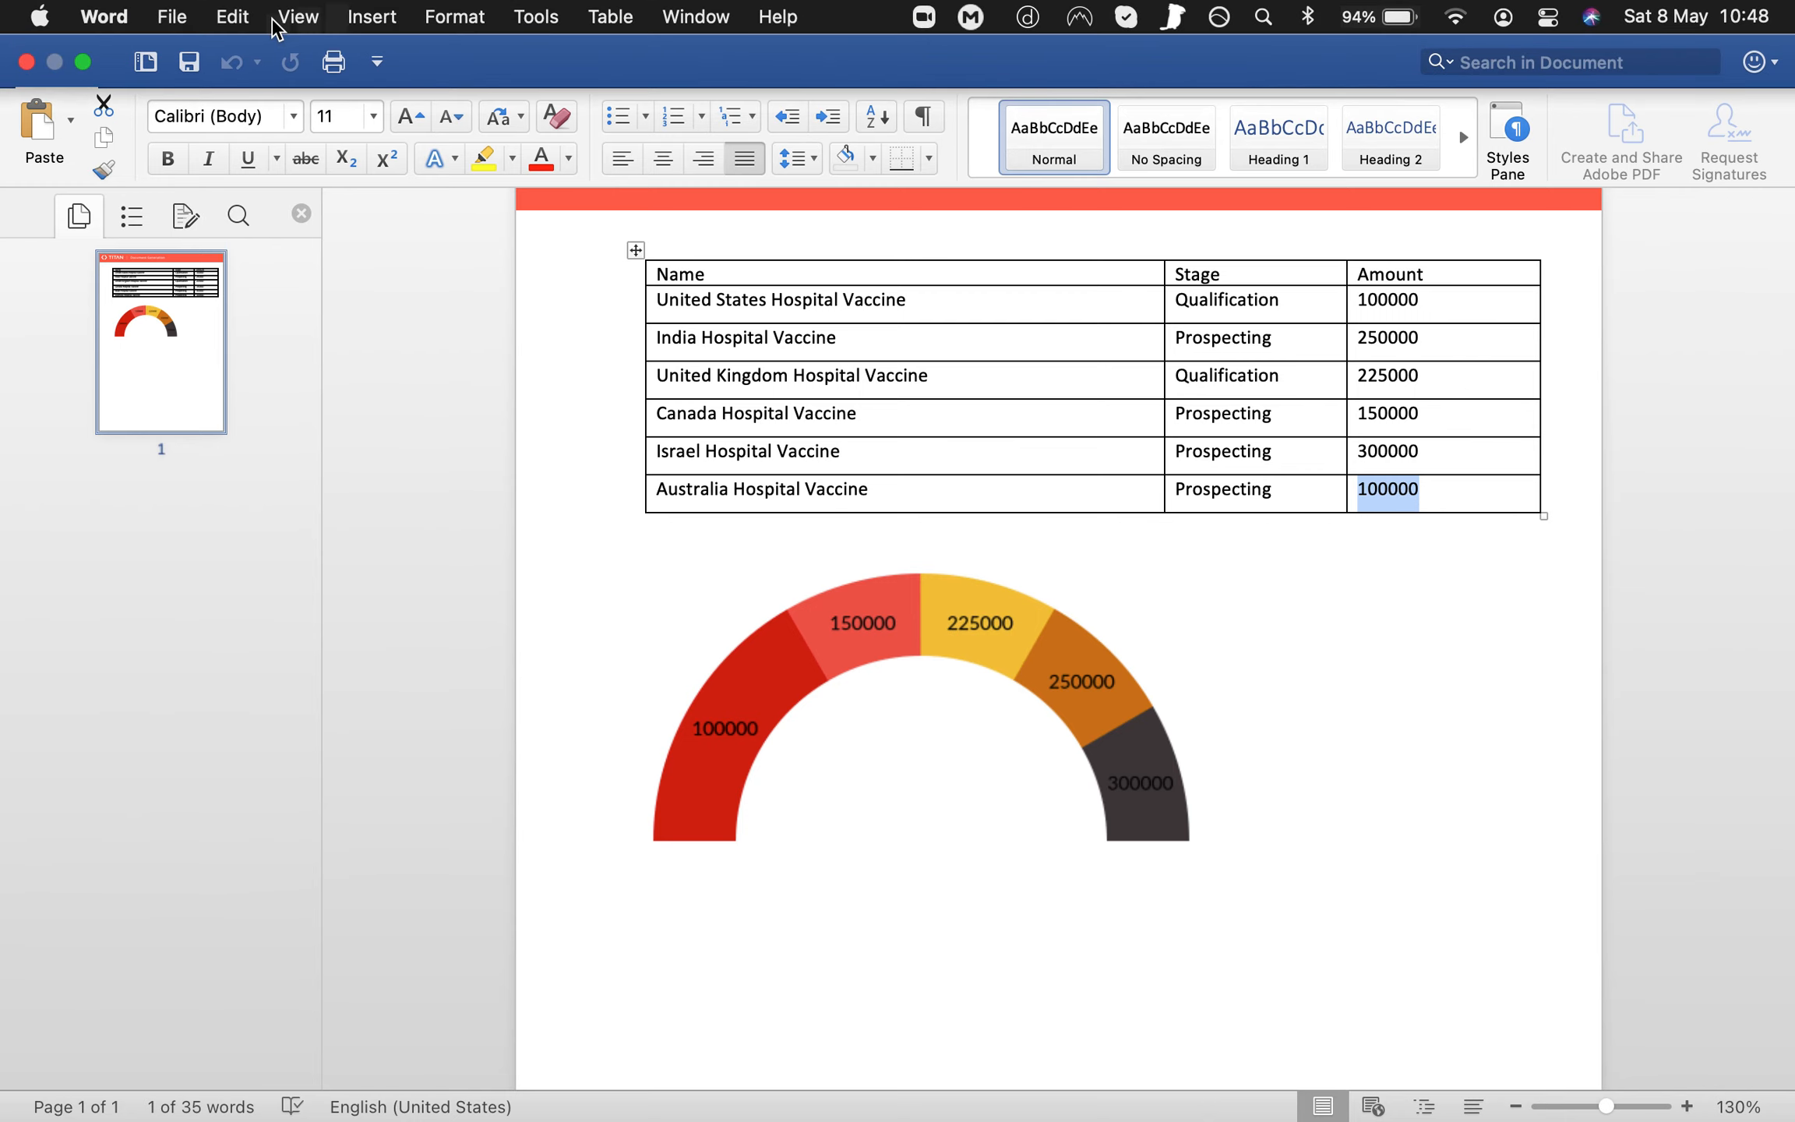
pyautogui.click(25, 62)
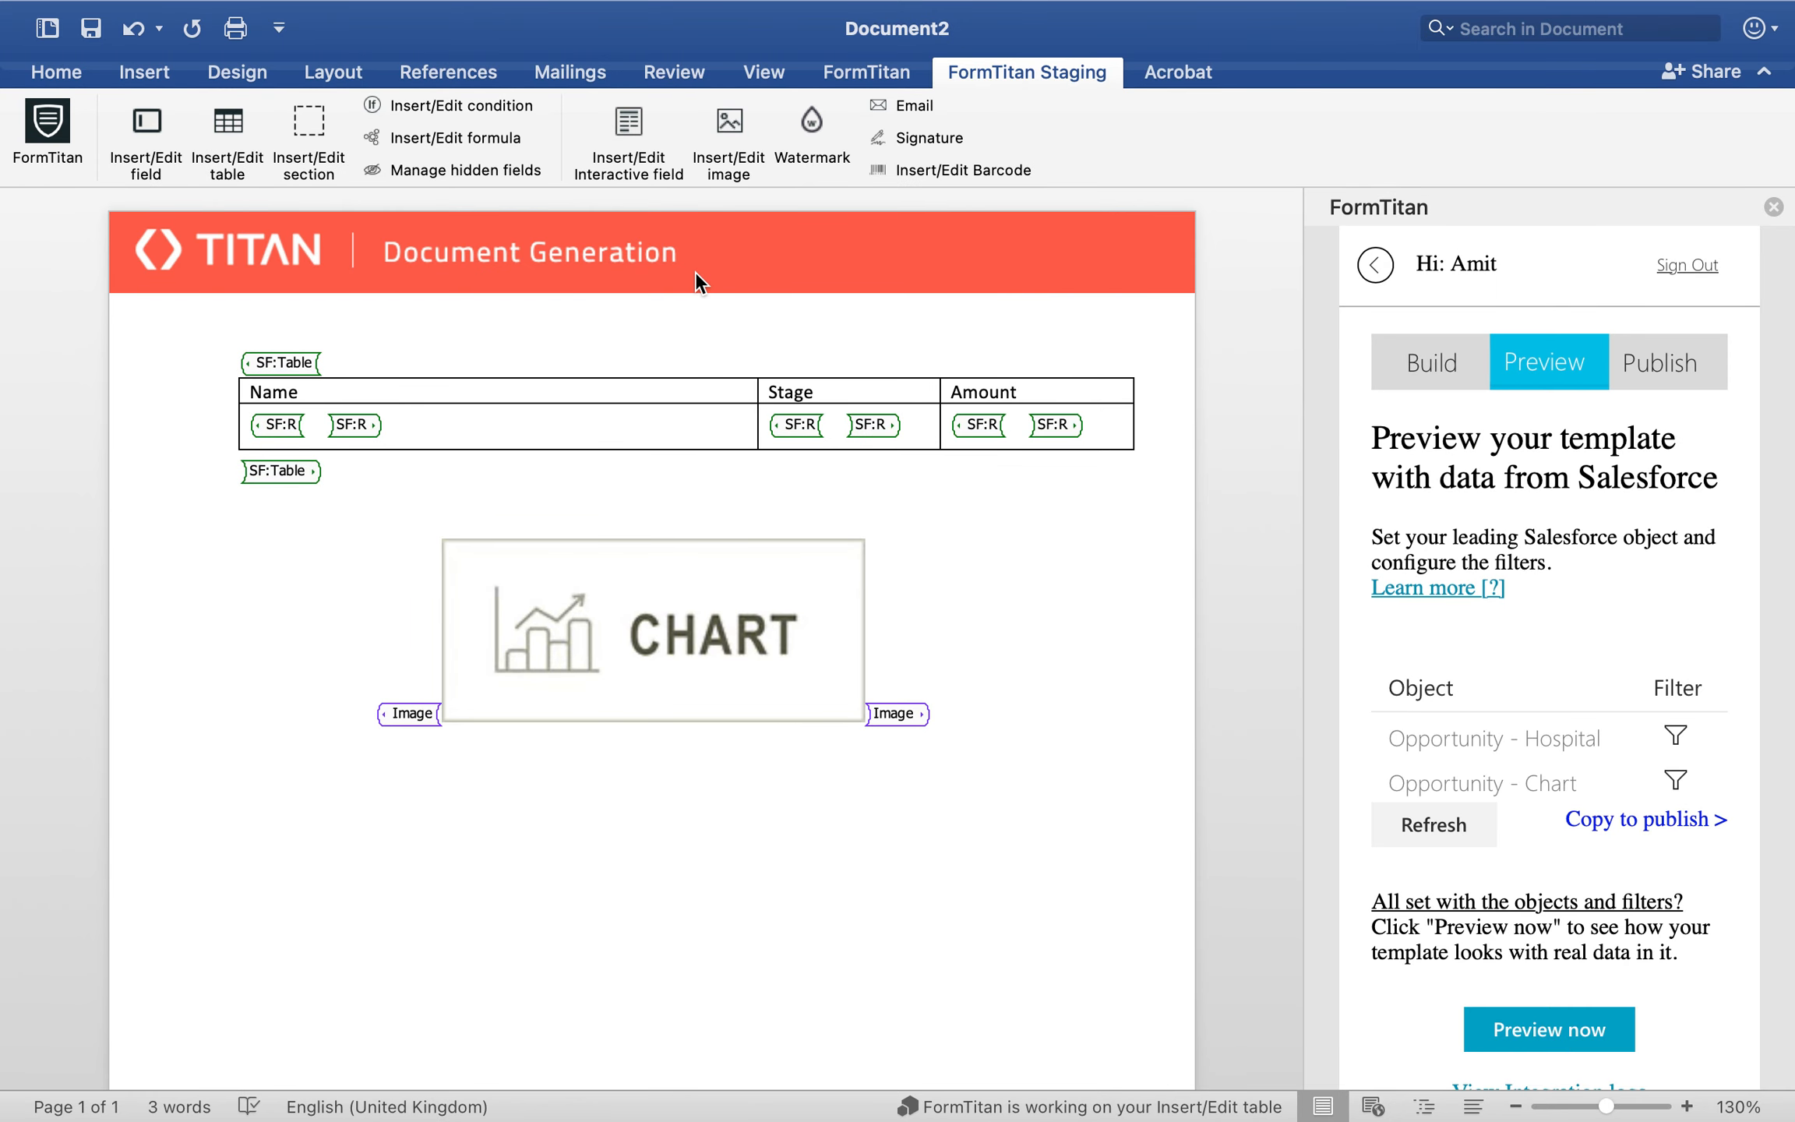